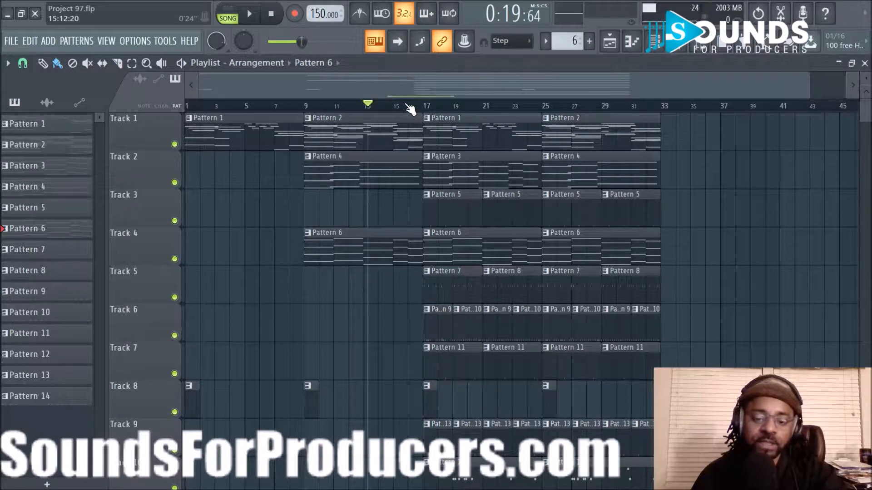
pyautogui.scroll(-3, 652, 195)
pyautogui.scroll(3, 651, 196)
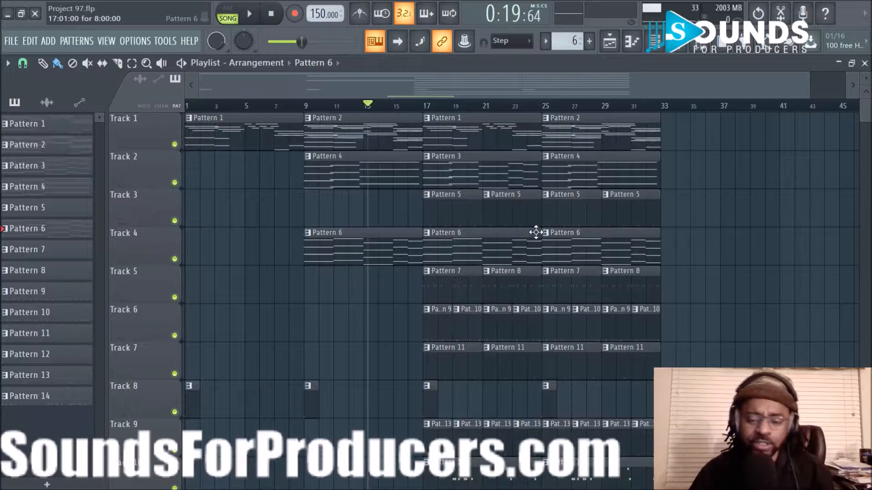
pyautogui.scroll(-4, 532, 247)
pyautogui.scroll(4, 532, 247)
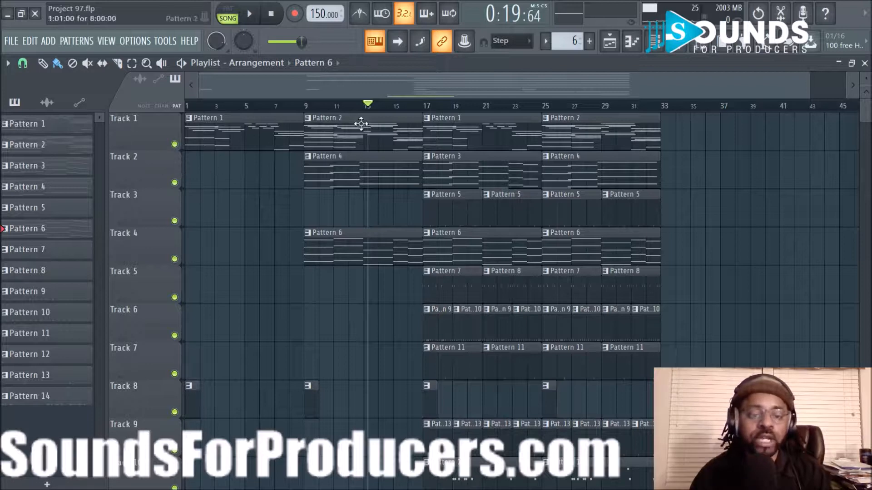
# - Solo Track 1 and return the playback position to the start of the song
pyautogui.rightClick(175, 144)
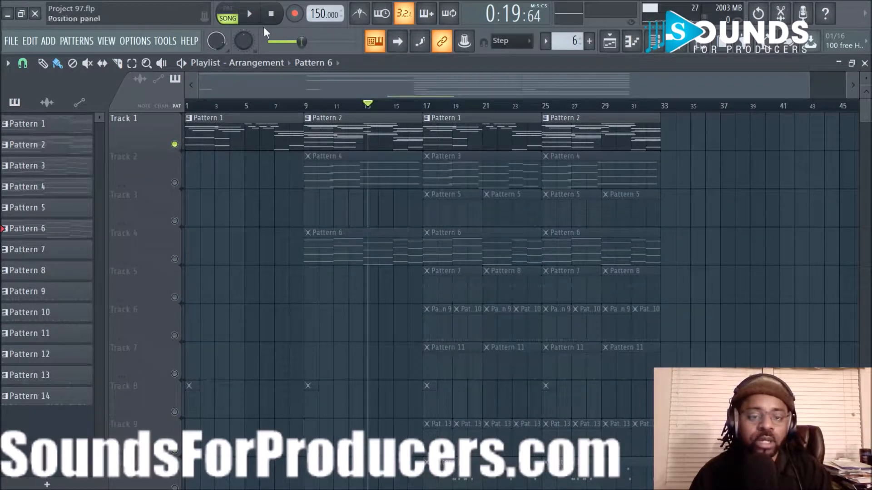
pyautogui.click(271, 15)
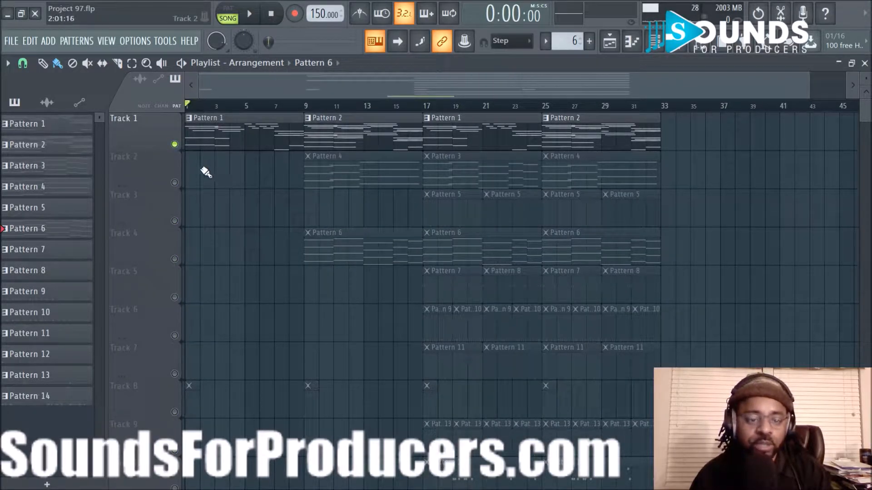
# - Select Pattern 1 through Pattern 14 and assign them random colors
pyautogui.click(64, 129)
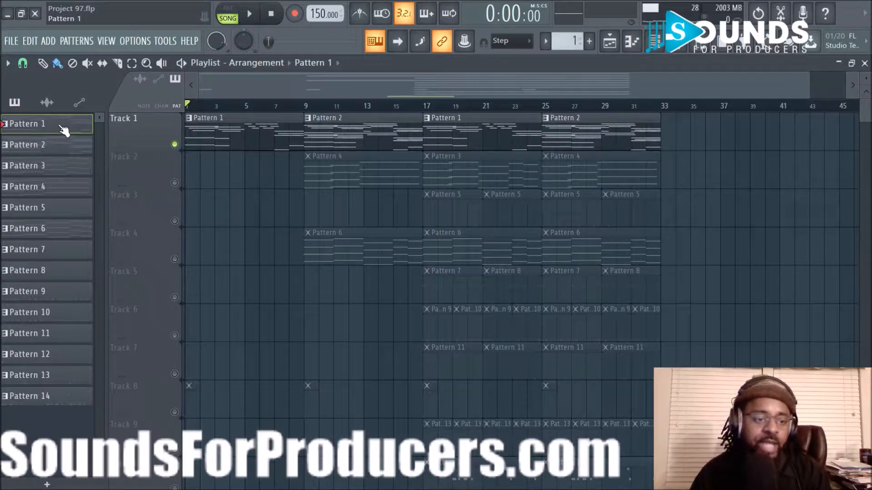
pyautogui.keyDown('shift'); pyautogui.click(62, 399); pyautogui.keyUp('shift')
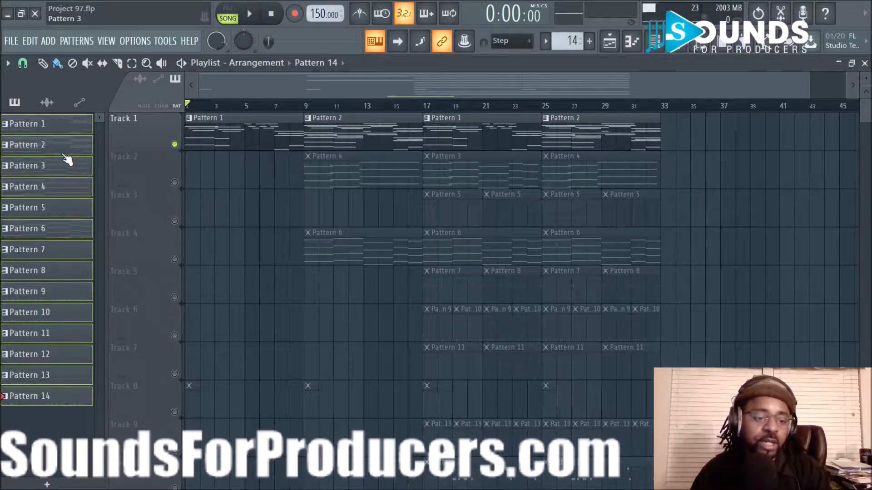
pyautogui.rightClick(65, 128)
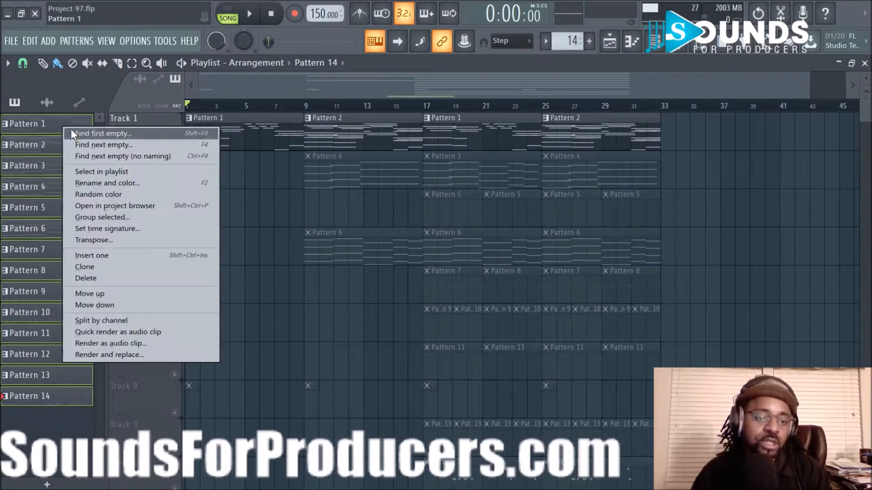
pyautogui.click(105, 194)
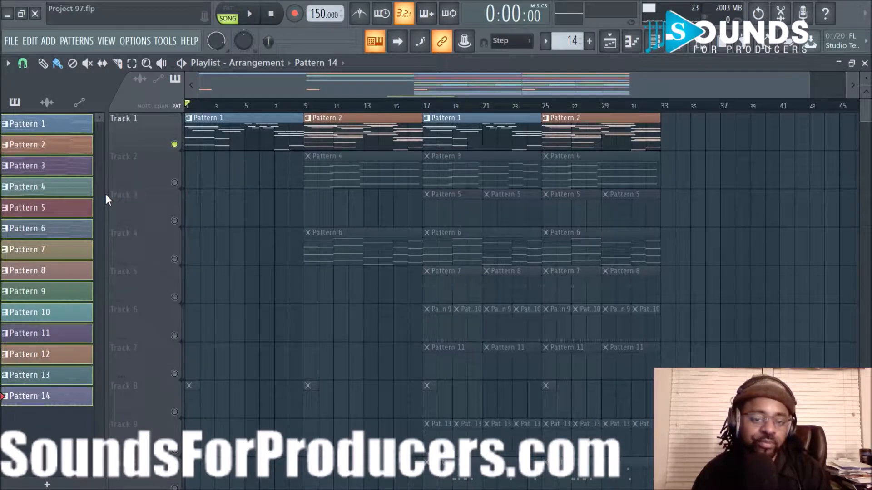
# - Unsolo Track 1 and set the start of the selected patterns' color gradient to orange (255, 128, 0)
pyautogui.rightClick(174, 144)
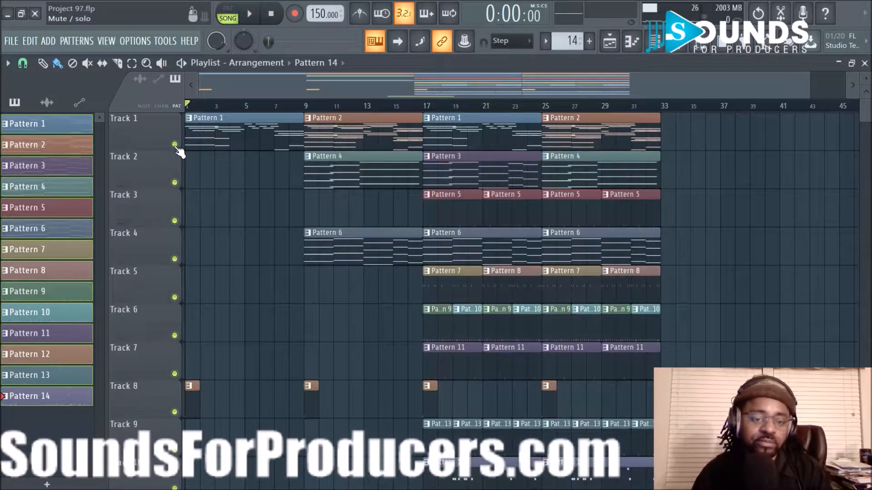
pyautogui.rightClick(72, 131)
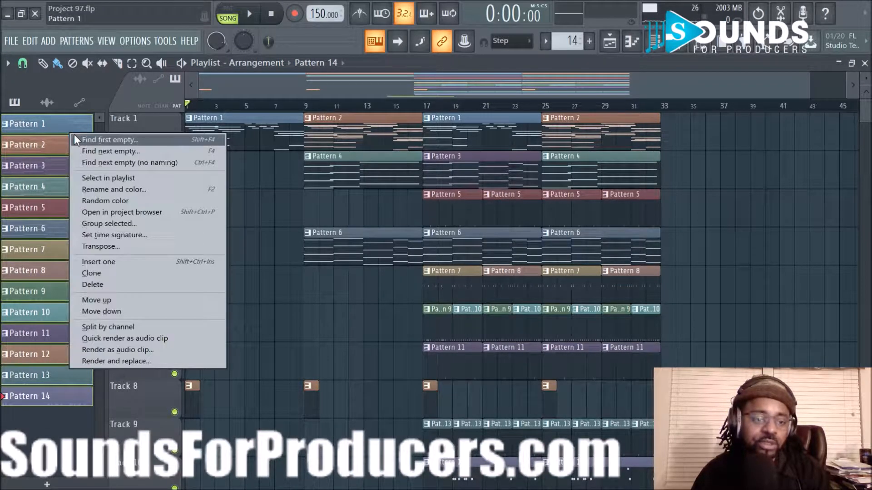
pyautogui.click(104, 189)
pyautogui.click(138, 181)
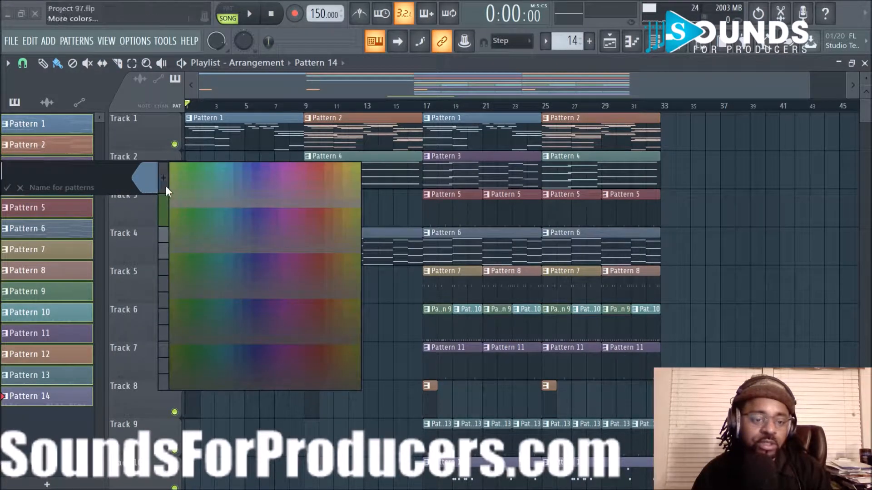
pyautogui.click(161, 175)
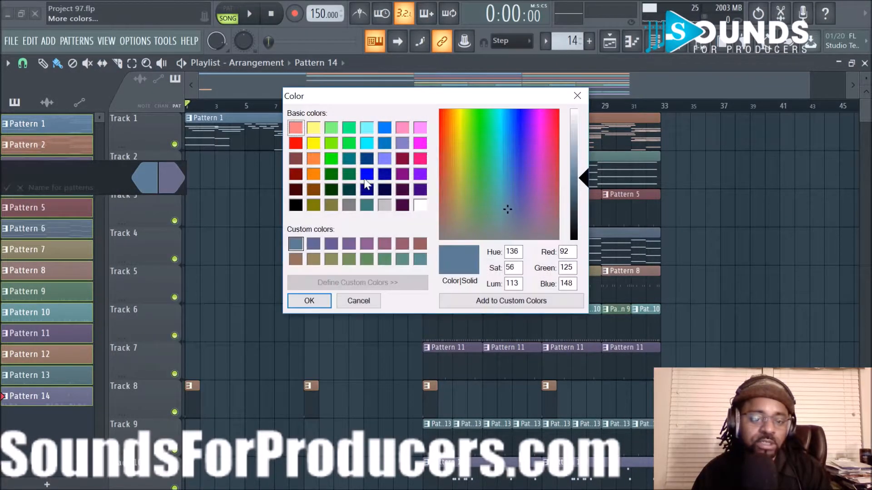
pyautogui.click(314, 174)
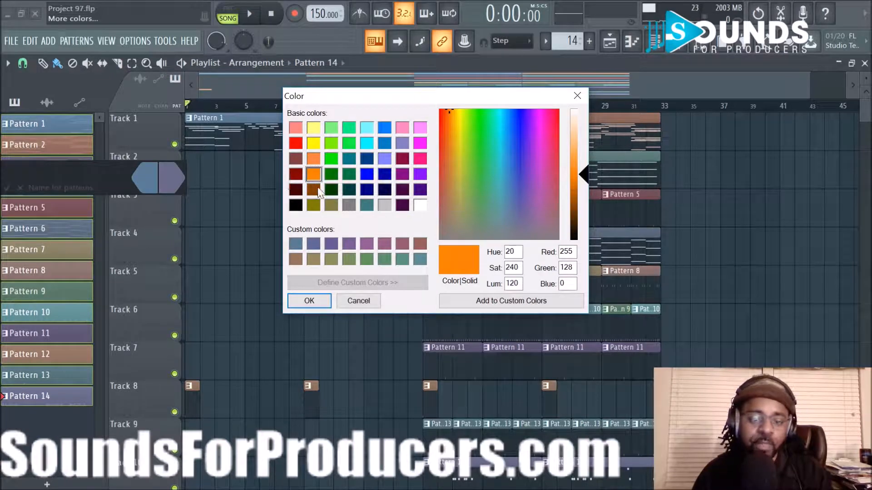
pyautogui.click(318, 299)
# - Set the end of the color gradient to orange-red (255, 32, 0) and apply it to all fourteen selected patterns
pyautogui.click(177, 179)
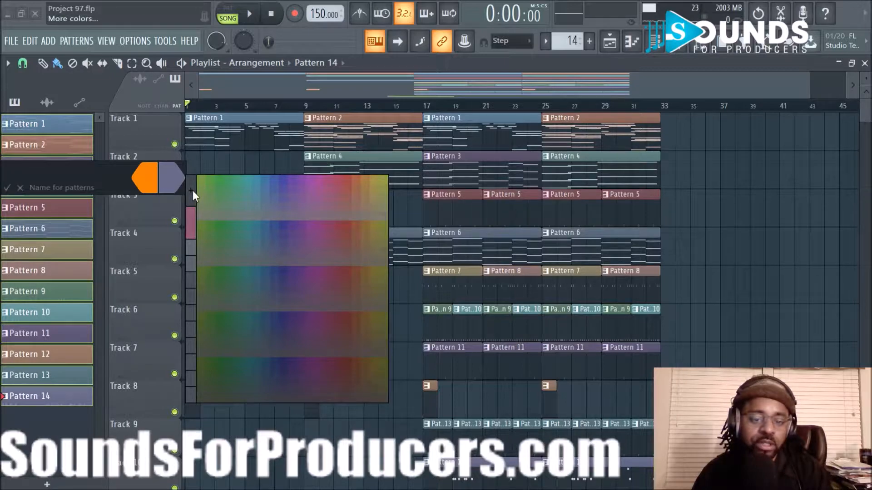
pyautogui.click(191, 190)
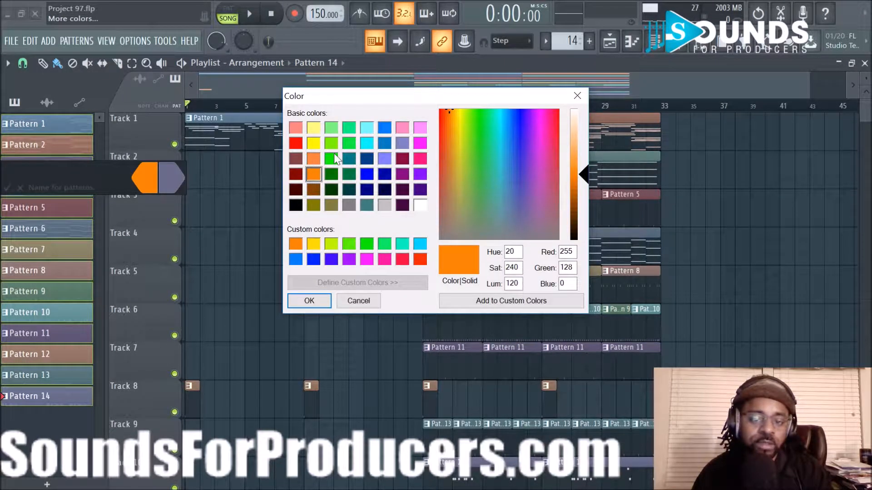
pyautogui.click(417, 259)
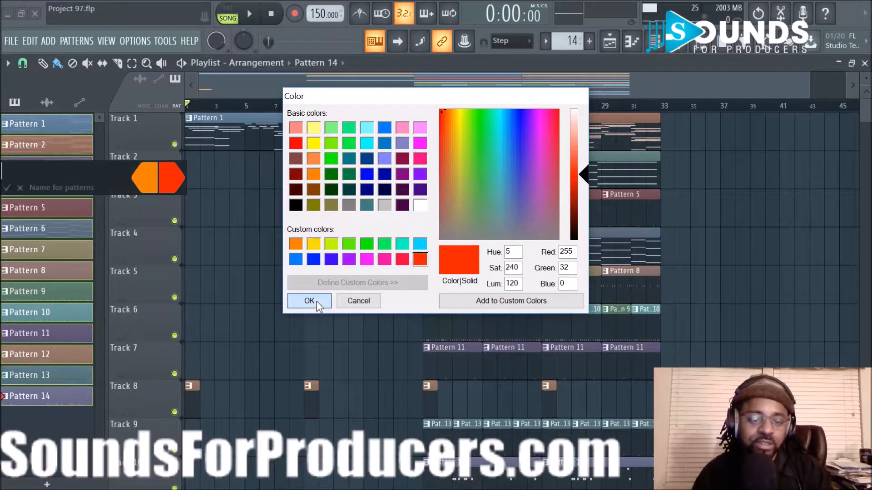
pyautogui.click(316, 301)
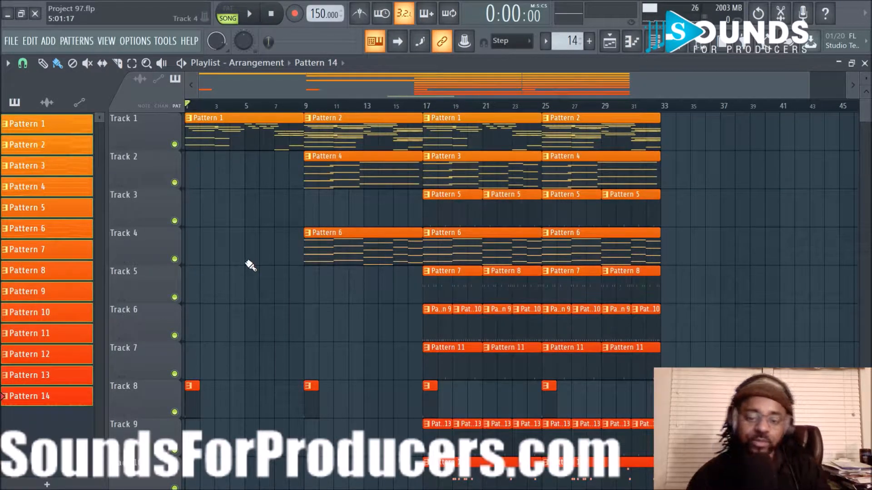
# - Solo Track 1 and play the arrangement from the beginning
pyautogui.scroll(2, 441, 110)
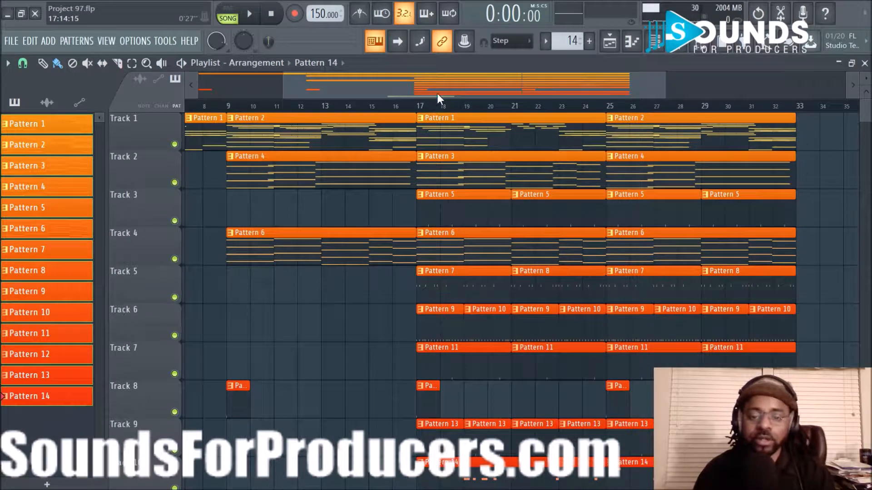
pyautogui.moveTo(437, 94); pyautogui.dragTo(268, 90)
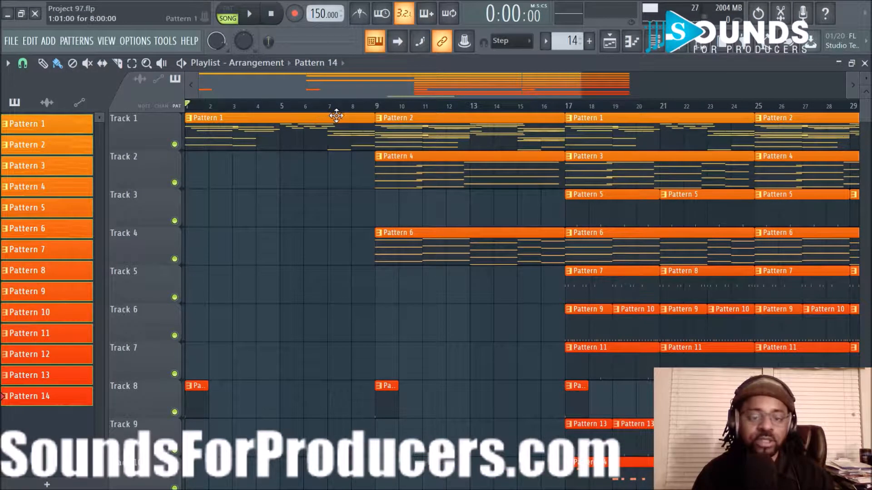
pyautogui.rightClick(176, 147)
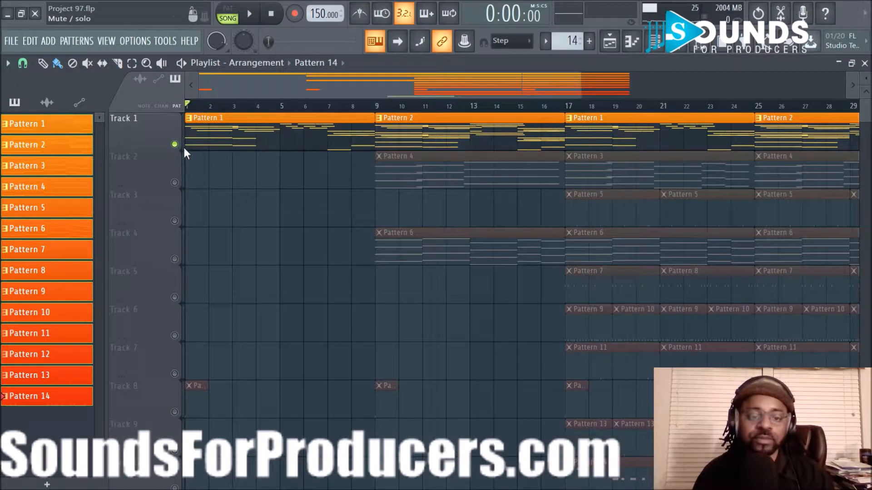
pyautogui.press('space')
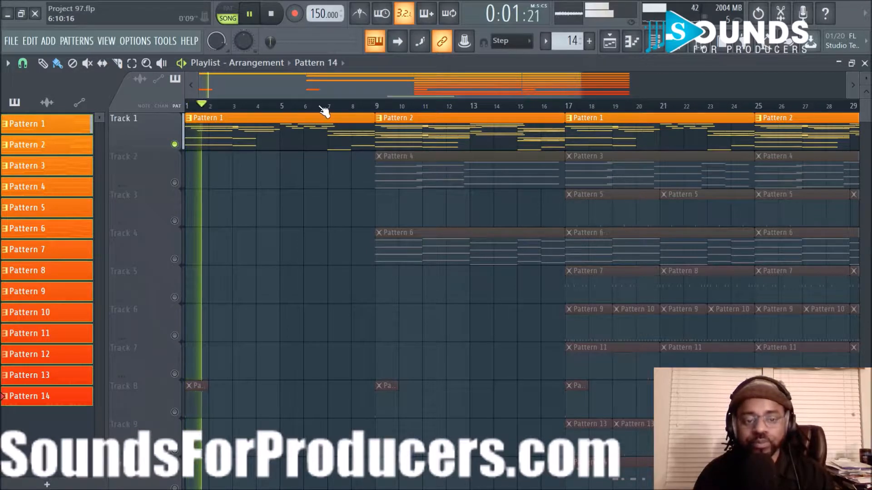
pyautogui.scroll(-3, 322, 111)
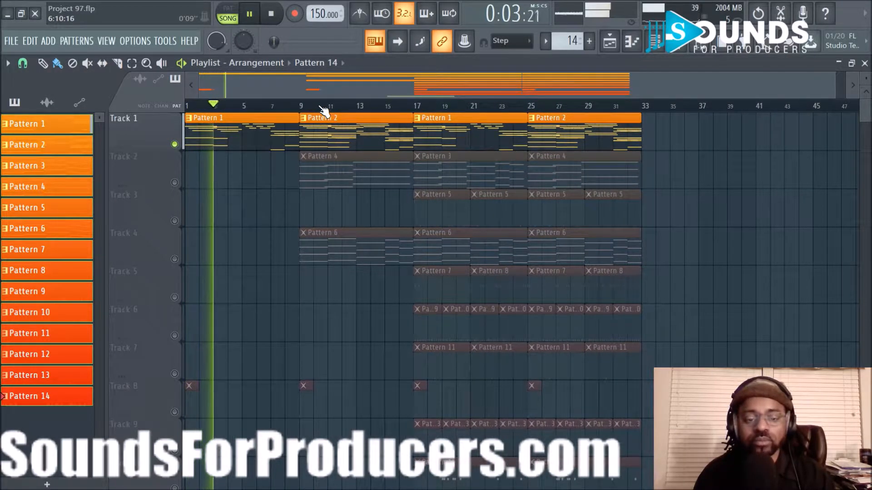
# - Show the mixer, select the Piano track and stop playback
pyautogui.click(683, 53)
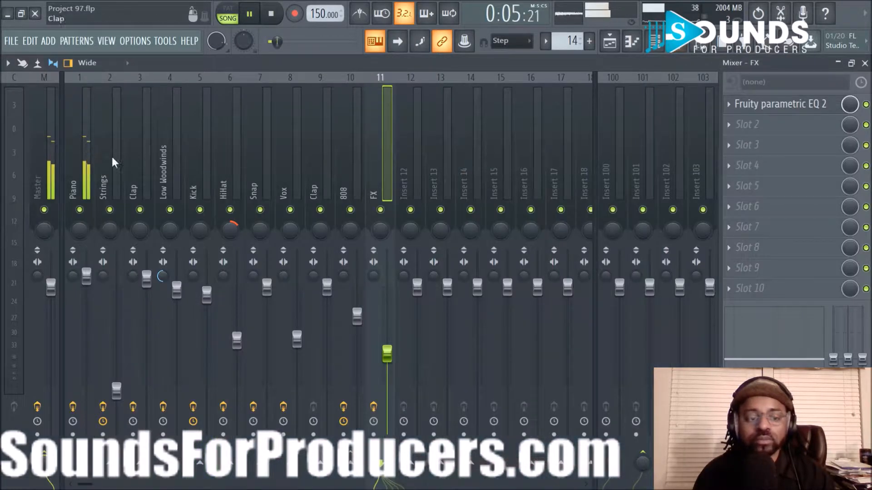
pyautogui.click(72, 157)
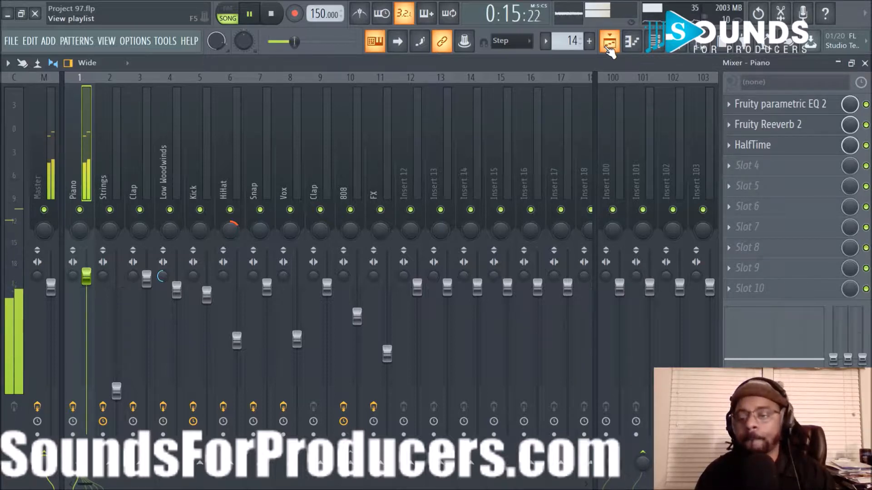
pyautogui.press('space')
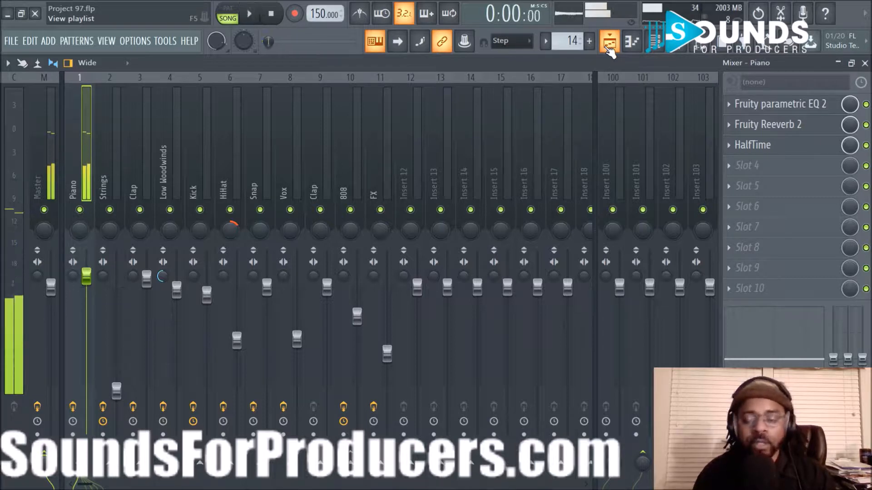
# - Examine the settings of the Piano track's Fruity parametric EQ 2, Fruity Reeverb 2 and HalfTime effects
pyautogui.click(789, 111)
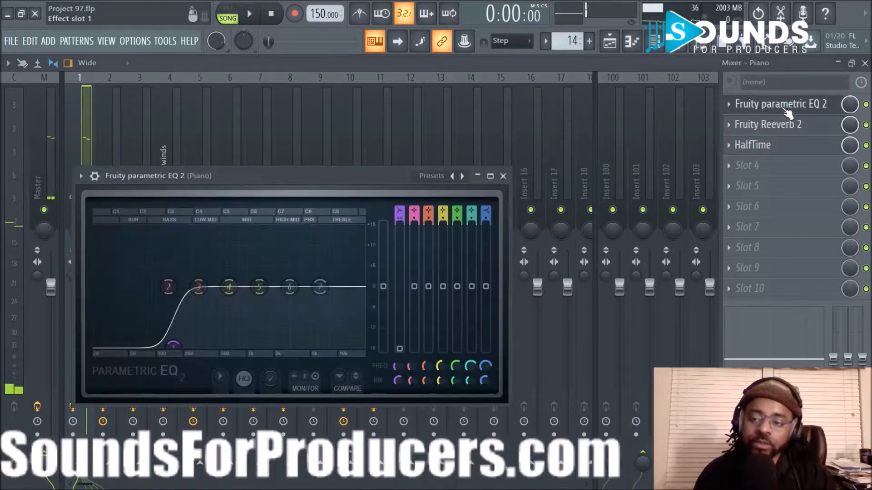
pyautogui.click(503, 176)
pyautogui.click(802, 129)
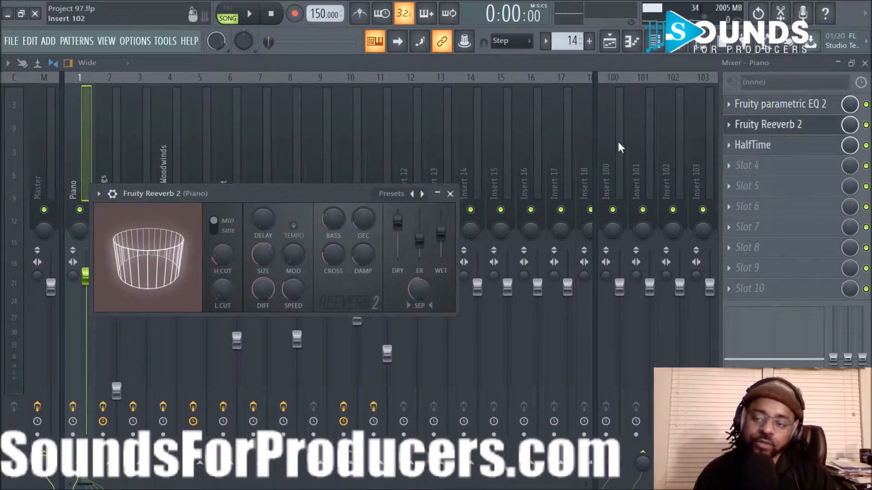
pyautogui.click(451, 194)
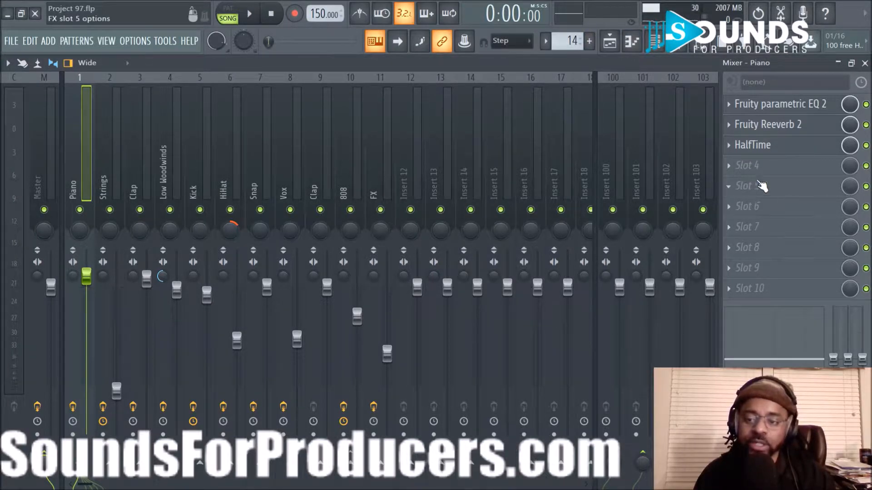
pyautogui.click(753, 145)
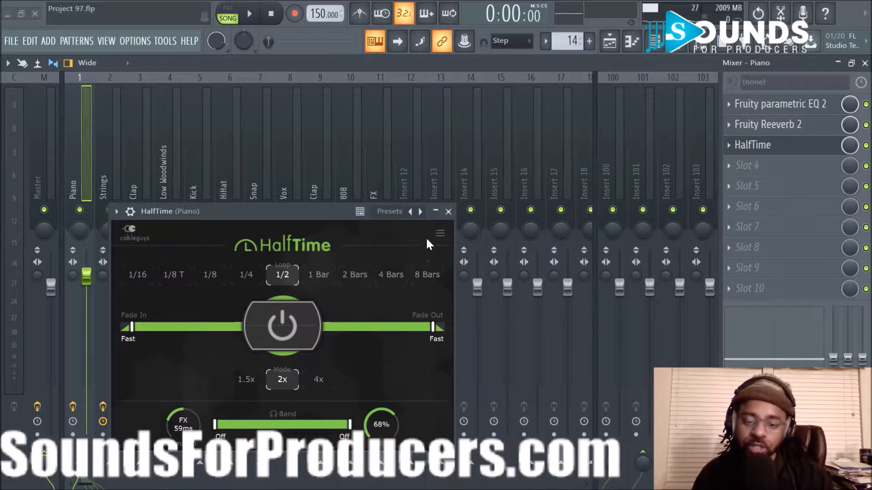
pyautogui.click(448, 212)
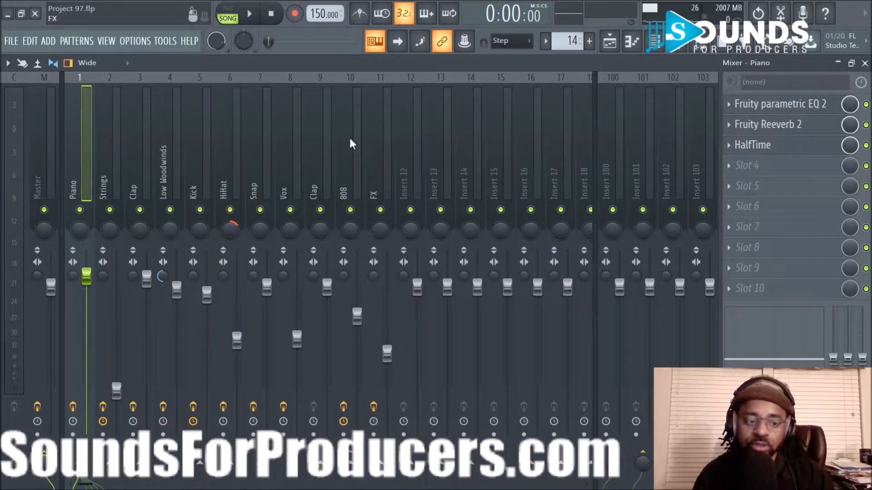
# - Return to the playlist, unmute Track 2 and listen to it with Track 1 from bar 9
pyautogui.click(611, 43)
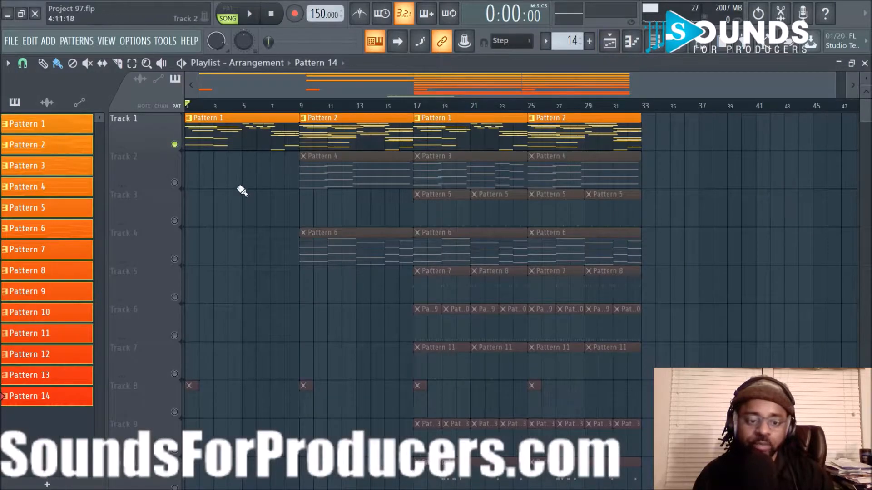
pyautogui.click(175, 183)
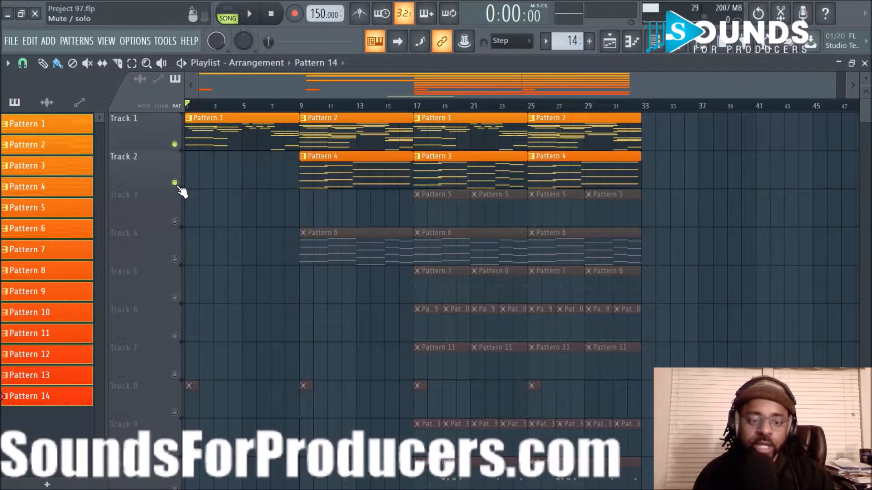
pyautogui.click(301, 107)
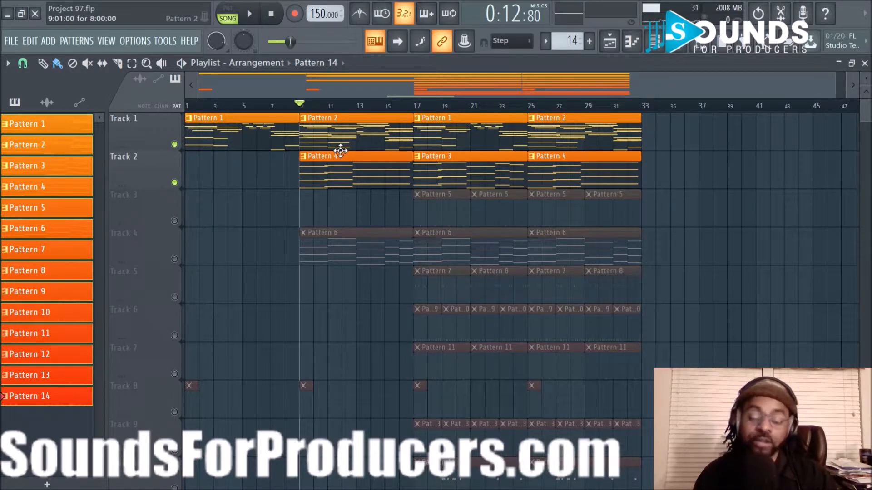
pyautogui.press('space')
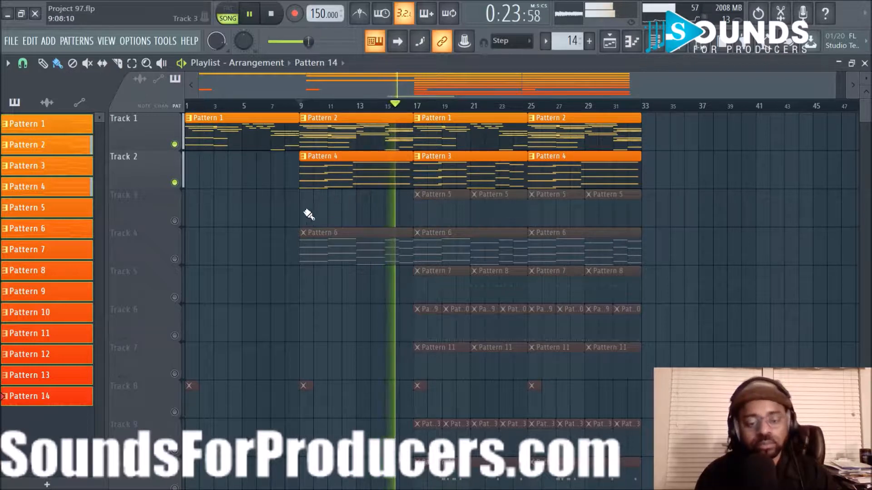
pyautogui.press('space')
# - Unmute Track 4 and listen to it with Tracks 1 and 2 from bar 9
pyautogui.click(175, 260)
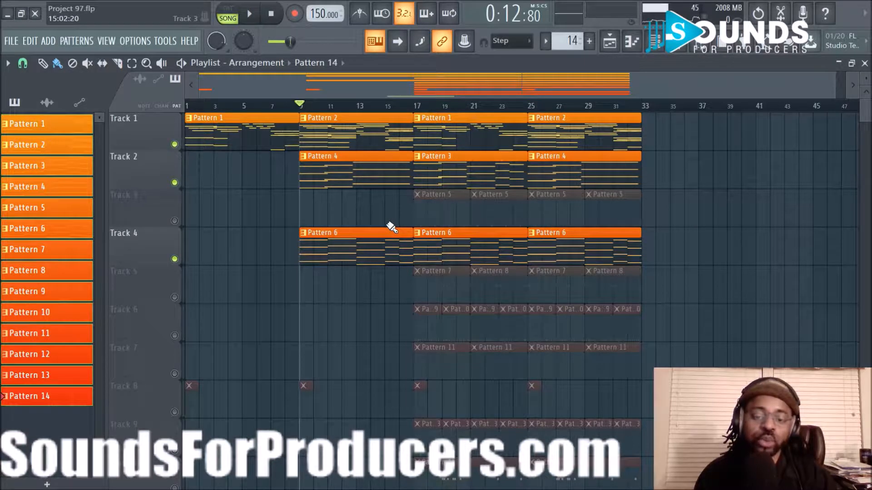
pyautogui.press('space')
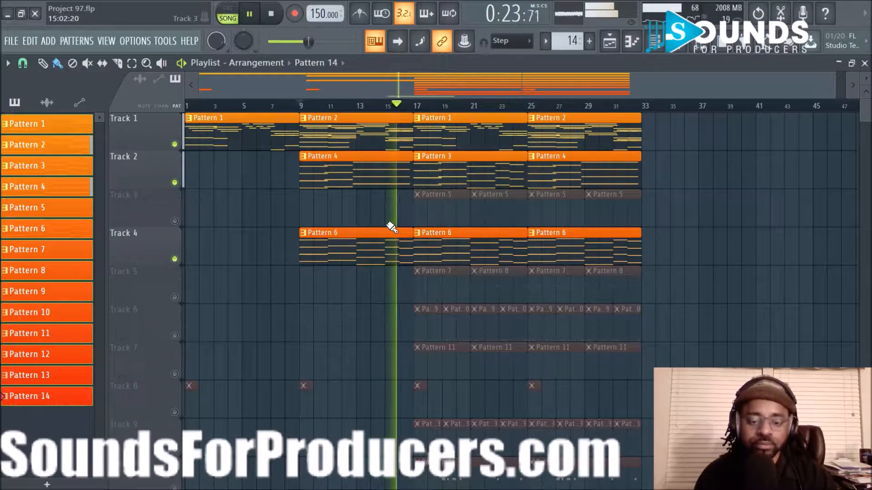
pyautogui.press('space')
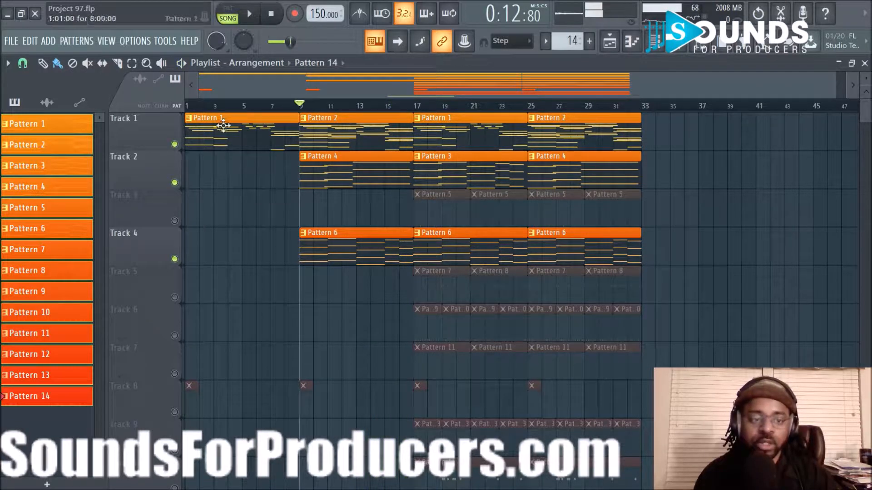
# - Set the audio buffer length to 6704 samples (153 ms) in the audio settings
pyautogui.click(135, 43)
pyautogui.click(148, 81)
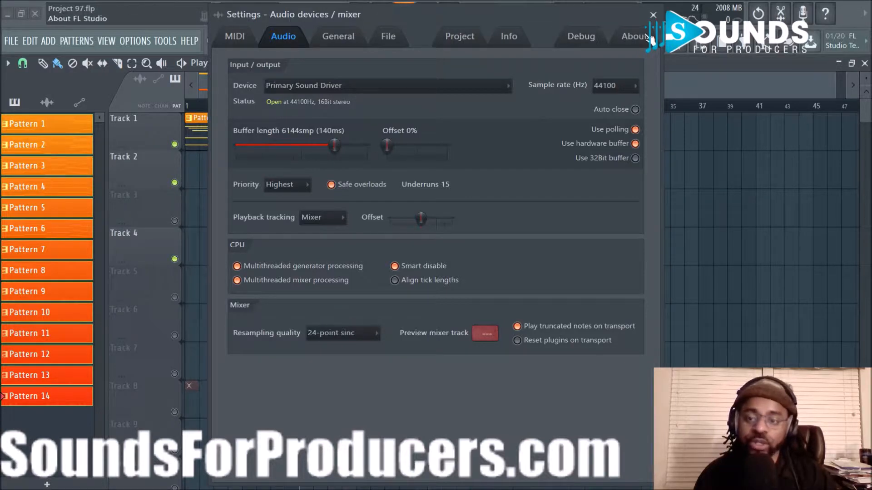
pyautogui.click(653, 15)
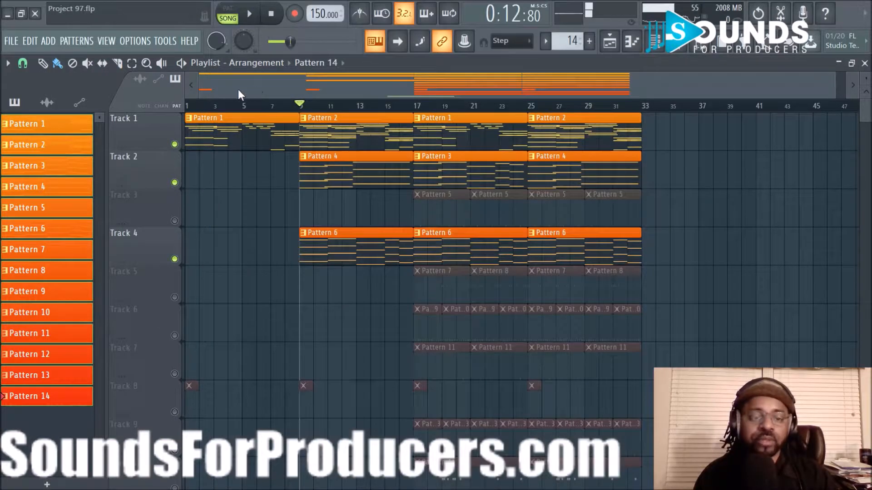
pyautogui.click(139, 44)
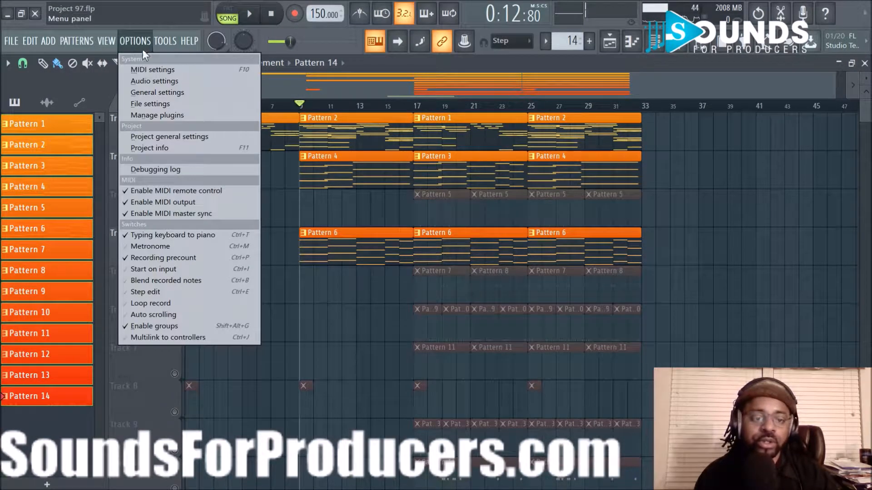
pyautogui.click(151, 79)
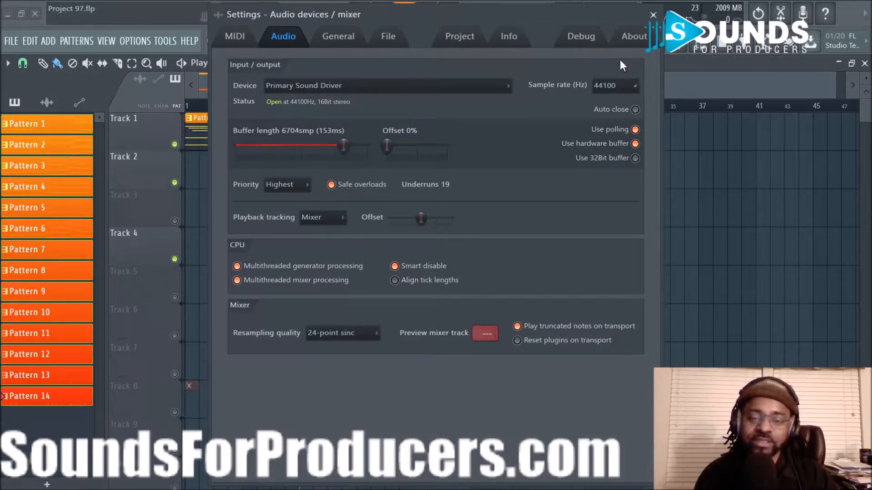
pyautogui.click(653, 15)
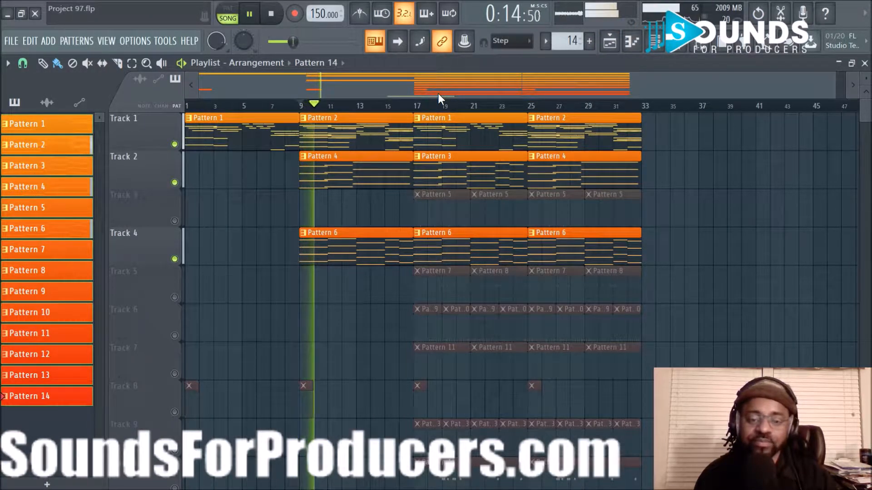
# - Stop playback, set the playback start to bar 17 and unmute Track 3
pyautogui.press('space')
pyautogui.click(423, 105)
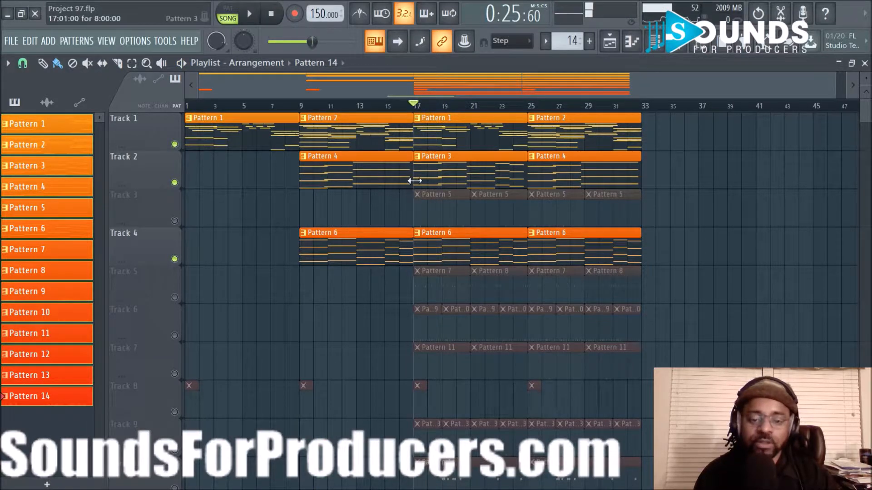
pyautogui.click(175, 222)
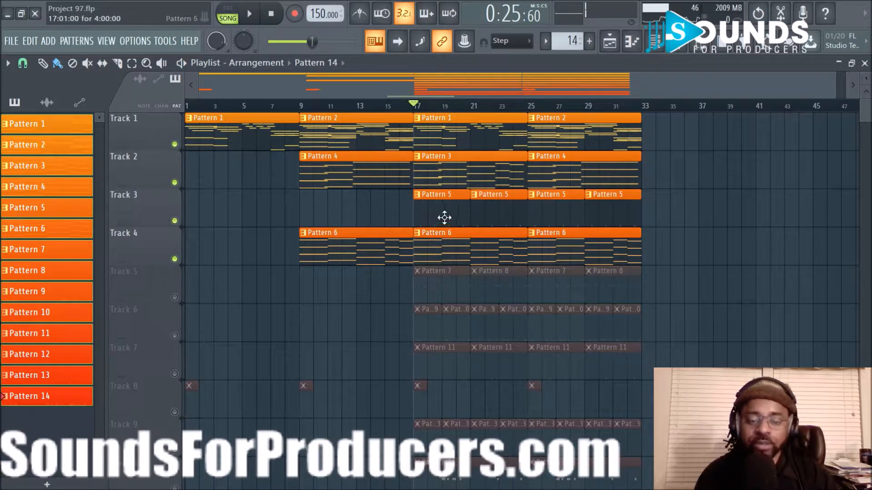
# - Examine the sound folders of The Sauce Vol. 3 in the browser, and expand the Scorpion's Sting Vol. 2 pack
pyautogui.click(698, 45)
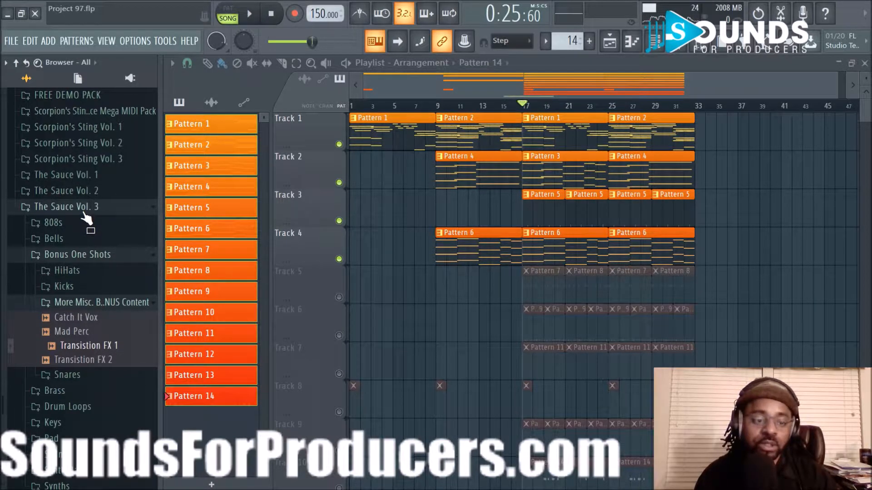
pyautogui.click(71, 254)
pyautogui.click(64, 299)
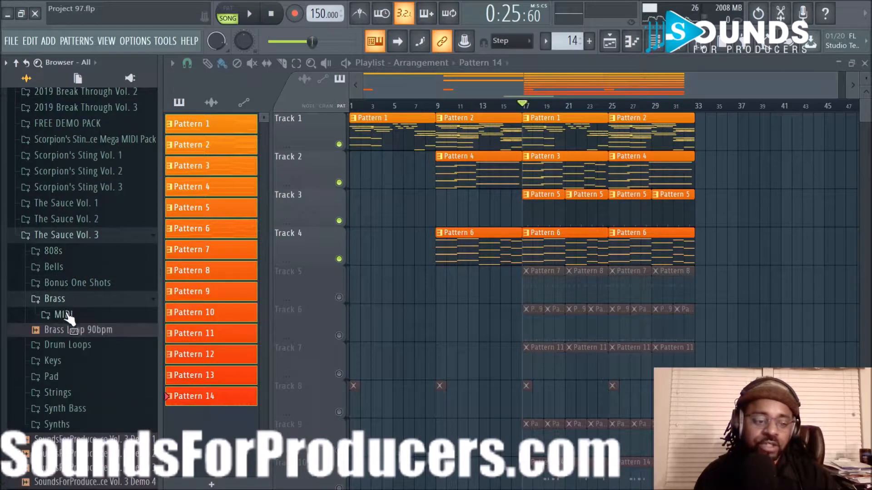
pyautogui.click(66, 315)
pyautogui.click(66, 300)
pyautogui.click(68, 283)
pyautogui.click(67, 286)
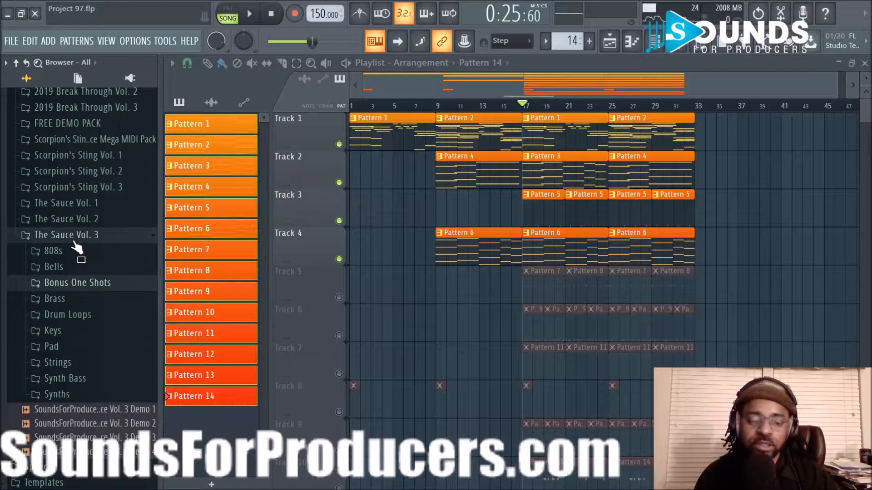
pyautogui.scroll(4, 77, 247)
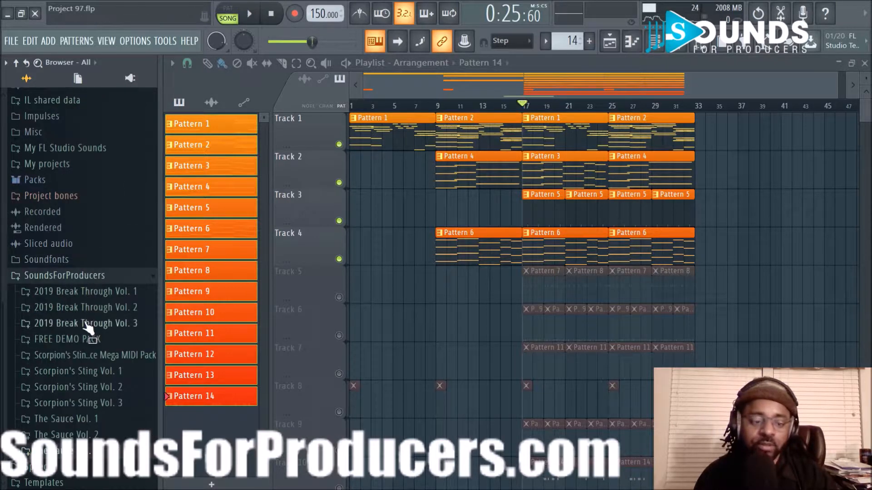
pyautogui.click(70, 386)
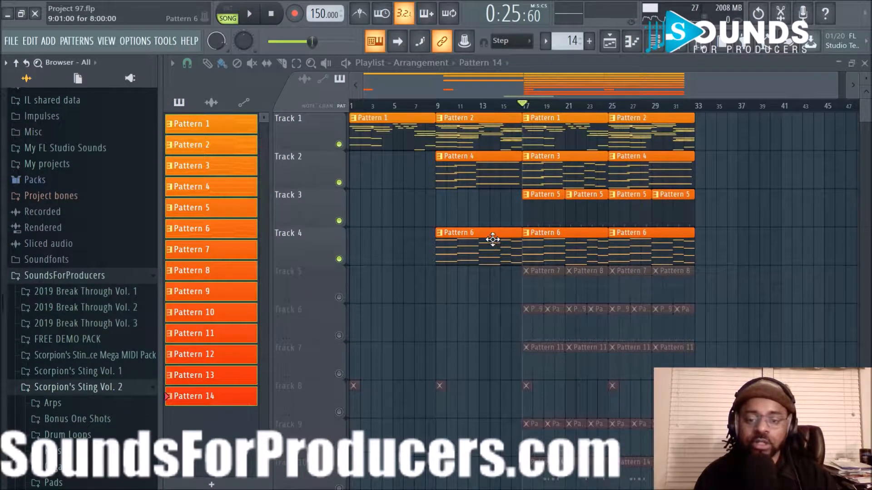
# - View Pattern 5's clap steps in the Channel rack and play the arrangement from bar 17
pyautogui.click(540, 214)
pyautogui.doubleClick(551, 204)
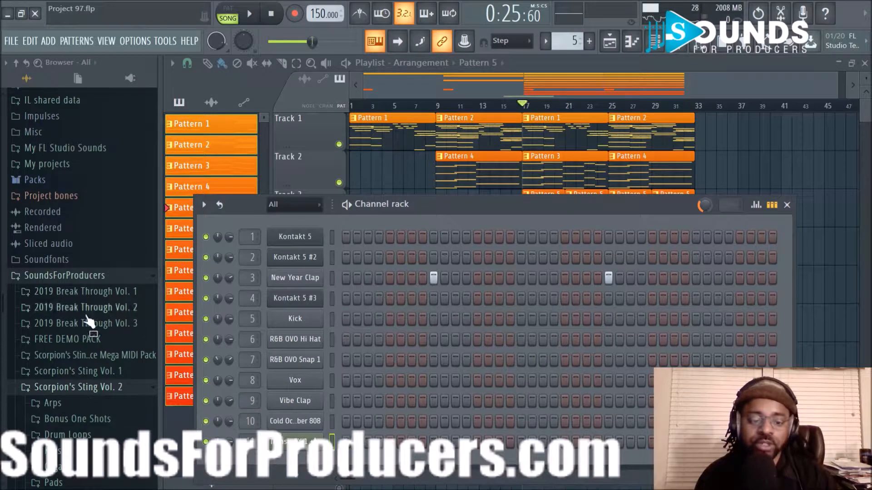
pyautogui.press('space')
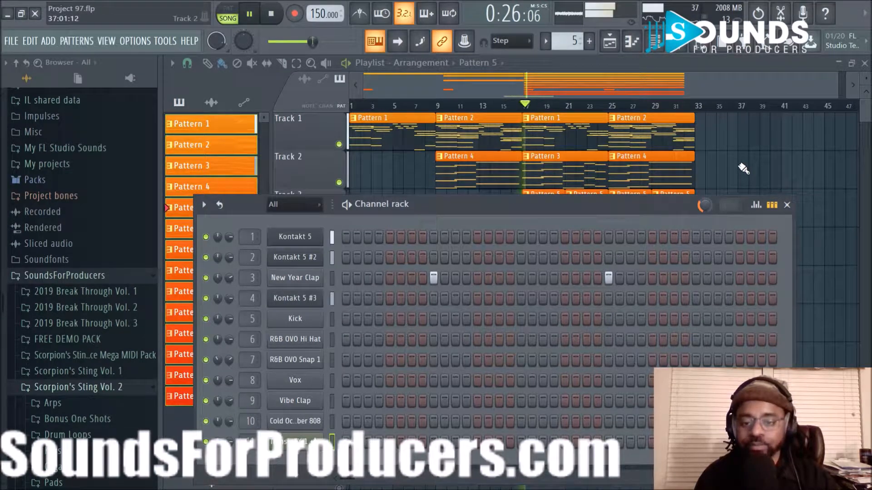
pyautogui.press('F6')
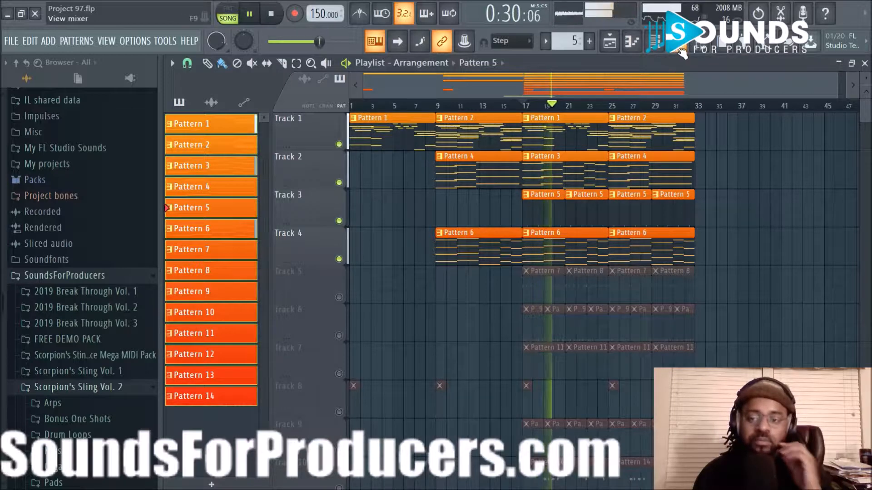
# - Show the mixer and examine the Fruity parametric EQ 2 settings of the Clap on insert 3 with playback stopped
pyautogui.press('F9')
pyautogui.click(307, 166)
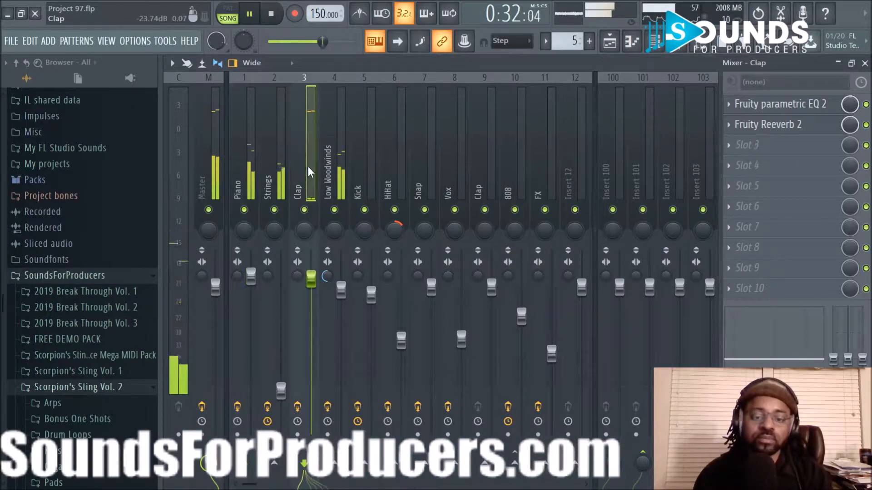
pyautogui.press('space')
pyautogui.click(780, 106)
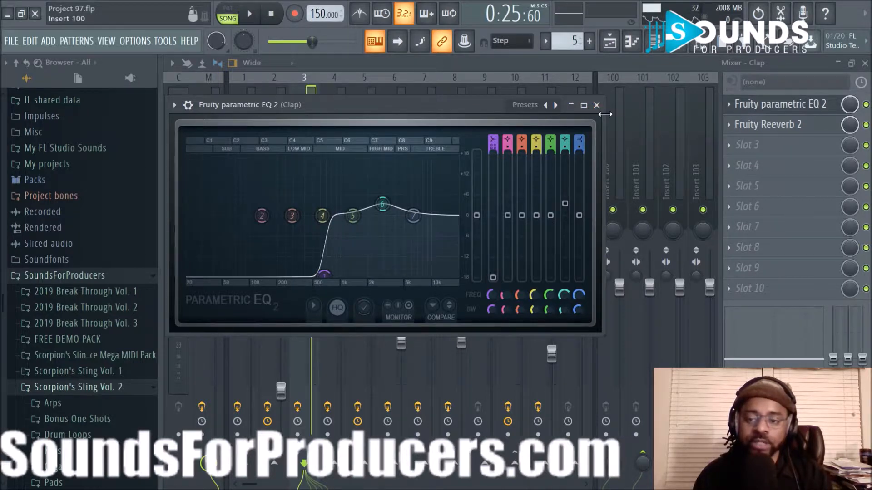
pyautogui.click(596, 105)
# - Return to the playlist, unmute Track 5 and listen to it with Tracks 1 to 4 from bar 17
pyautogui.press('space')
pyautogui.click(610, 43)
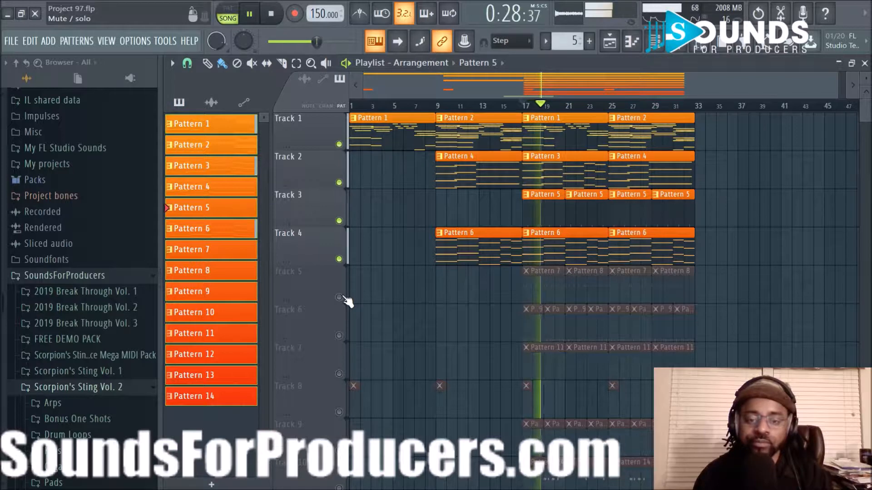
pyautogui.press('space')
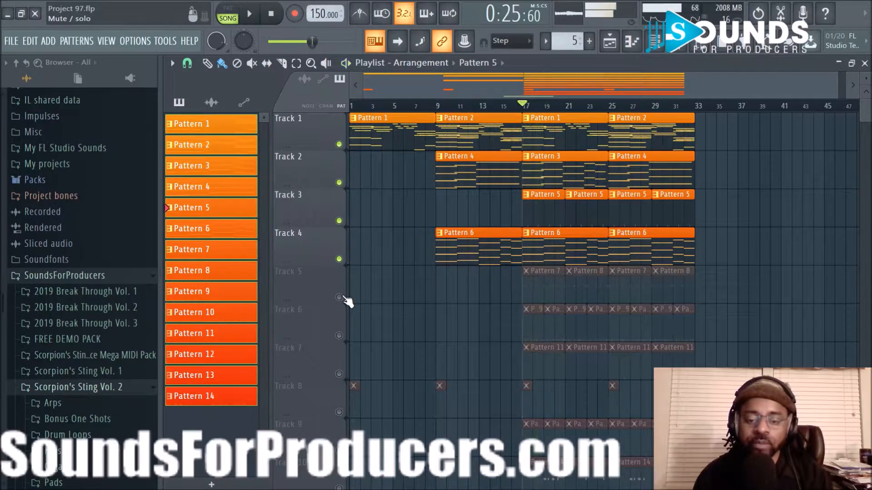
pyautogui.click(340, 297)
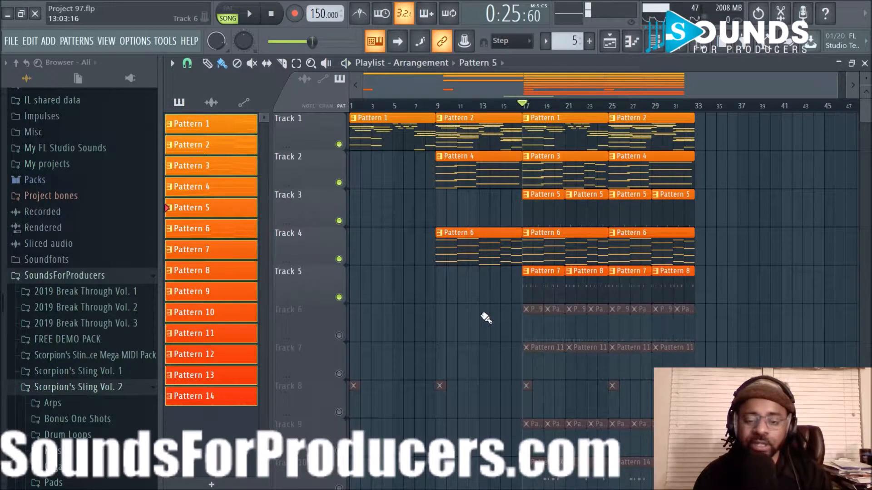
pyautogui.press('space')
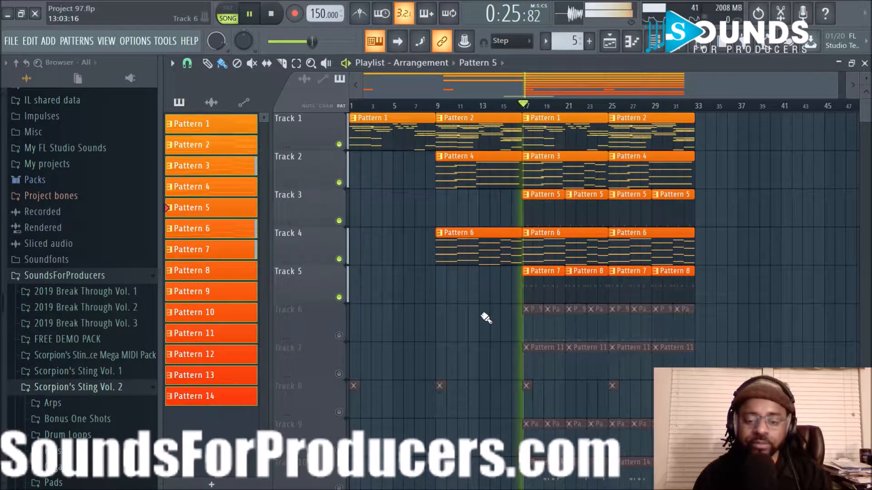
pyautogui.press('space')
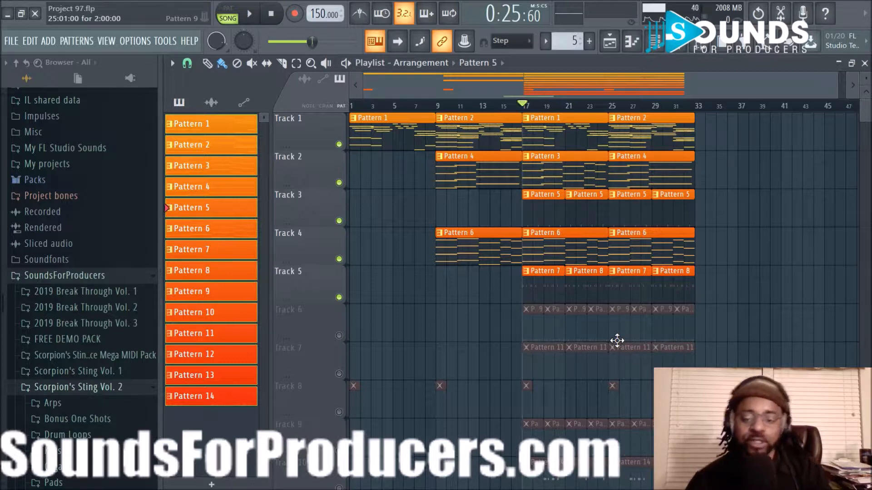
pyautogui.press('space')
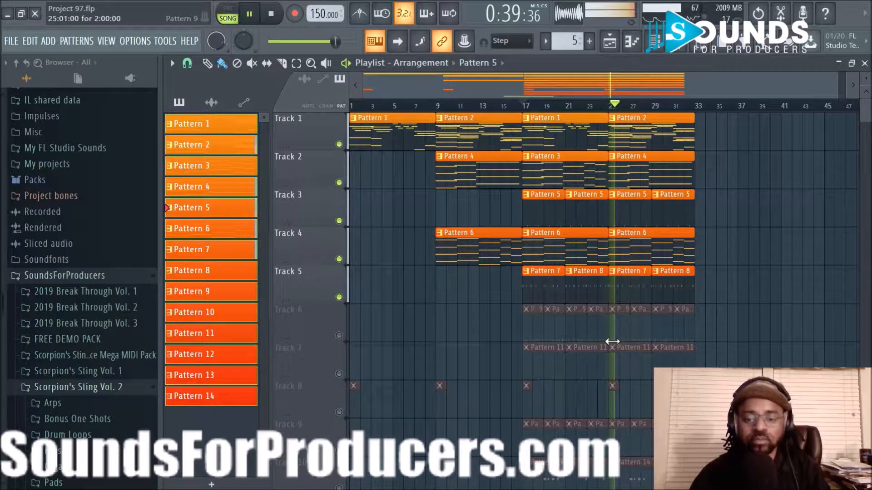
pyautogui.press('space')
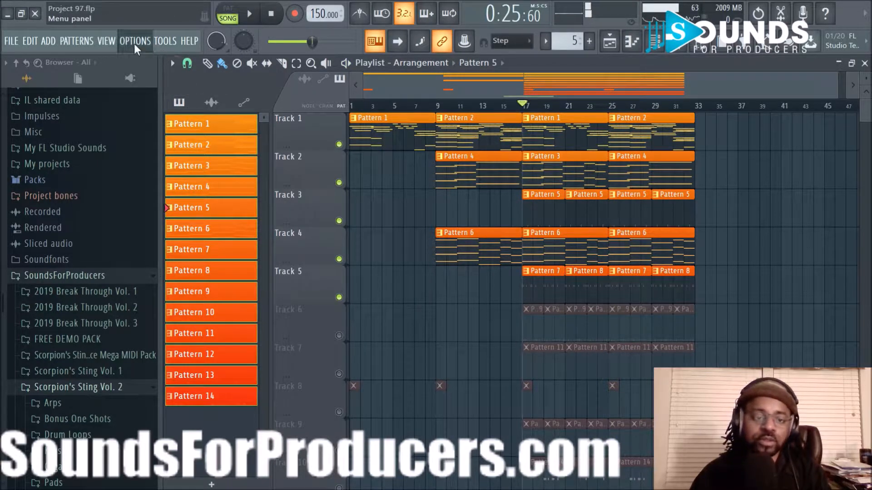
# - Set the audio buffer length to 6917 samples (157 ms), checking playback briefly from bar 17
pyautogui.click(134, 42)
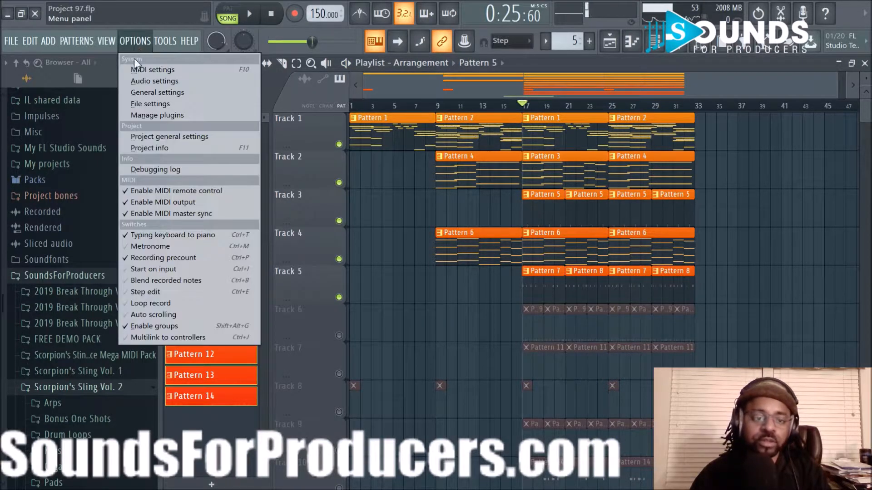
pyautogui.click(153, 81)
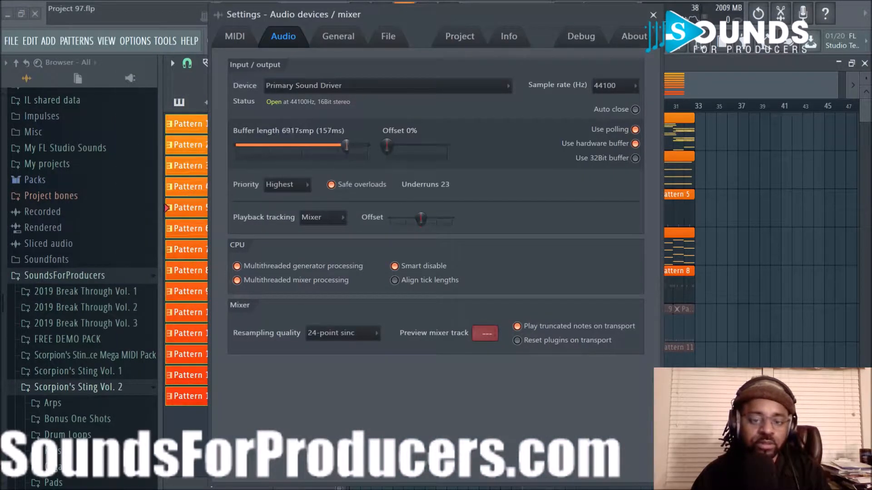
pyautogui.click(653, 15)
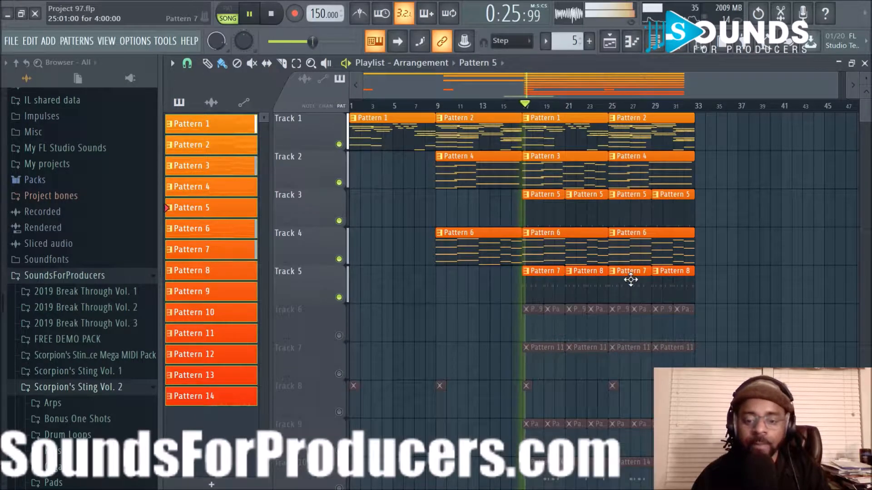
pyautogui.press('space')
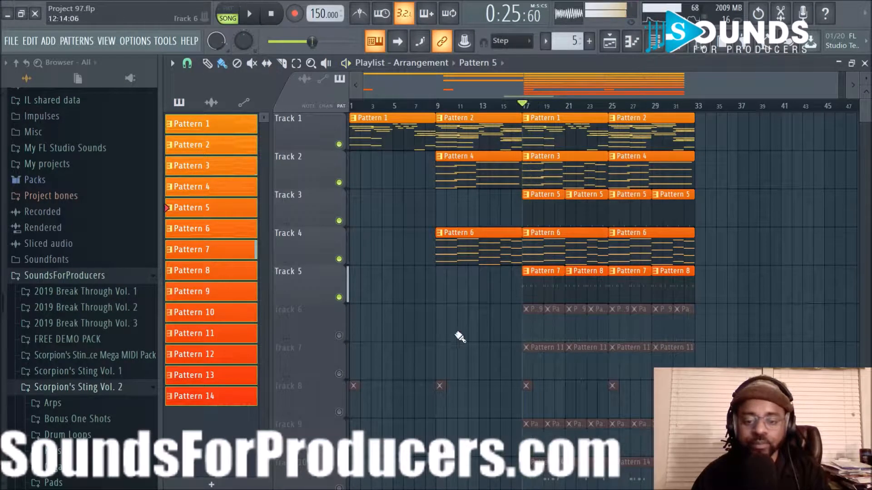
# - Unmute Track 6 and play the arrangement from bar 17 with the Channel rack shown
pyautogui.click(339, 335)
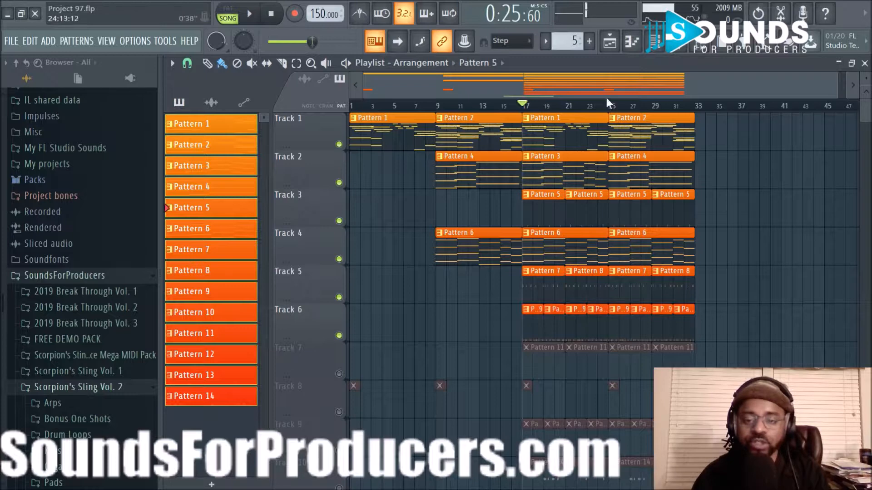
pyautogui.scroll(3, 604, 97)
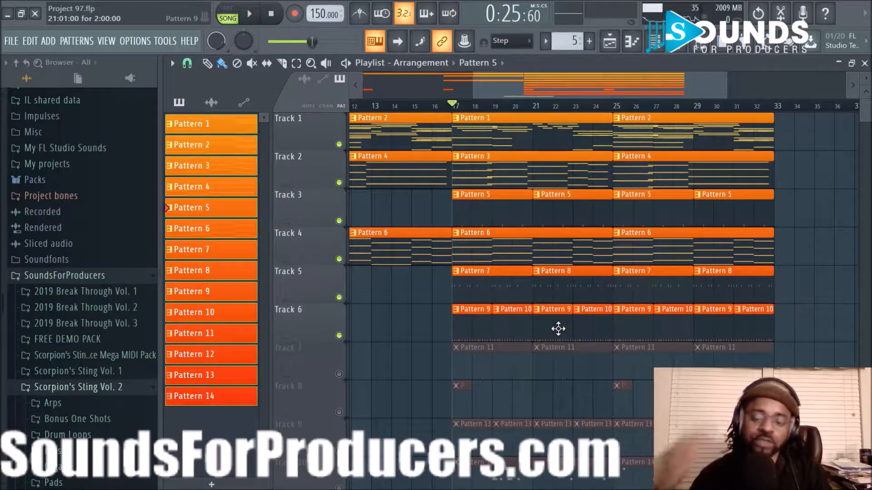
pyautogui.press('space')
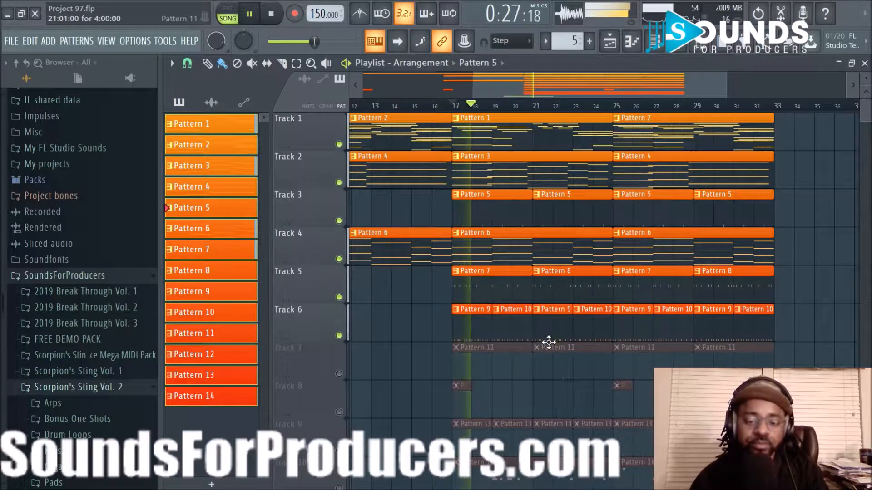
pyautogui.click(654, 41)
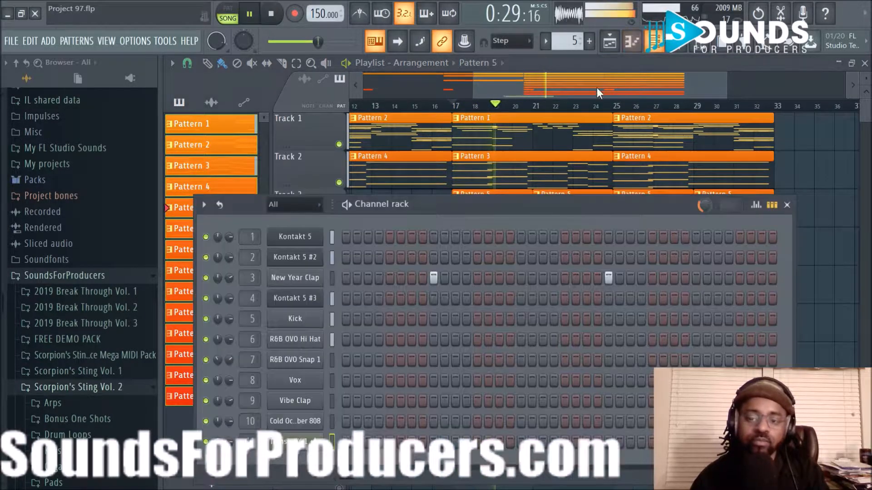
# - Examine the channel settings of the R&B OVO Hi Hat, hide the Channel rack and stop playback
pyautogui.click(304, 341)
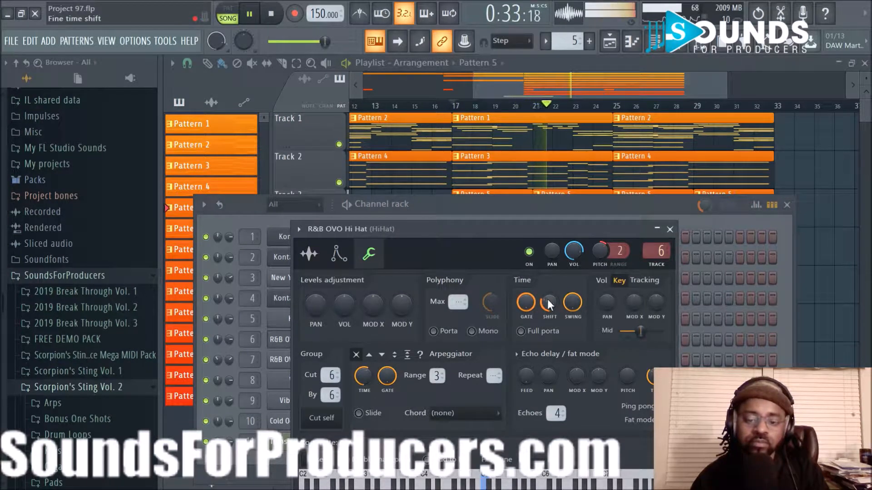
pyautogui.click(669, 229)
pyautogui.press('F6')
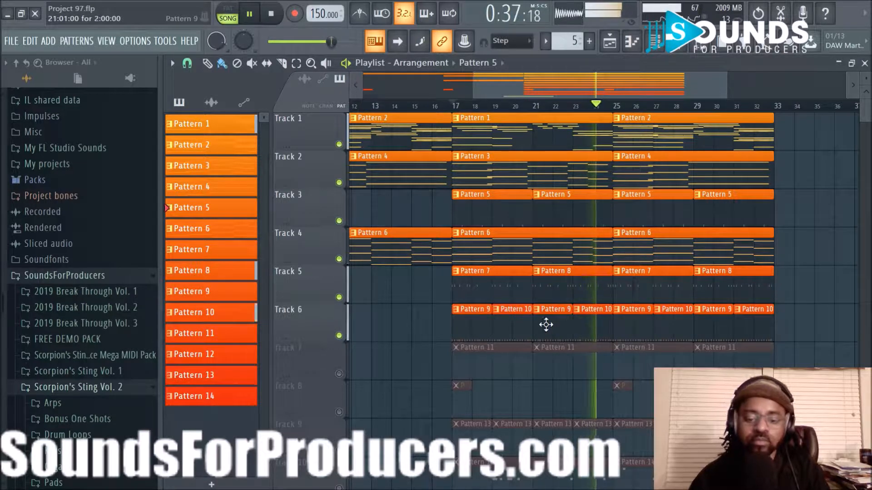
pyautogui.press('space')
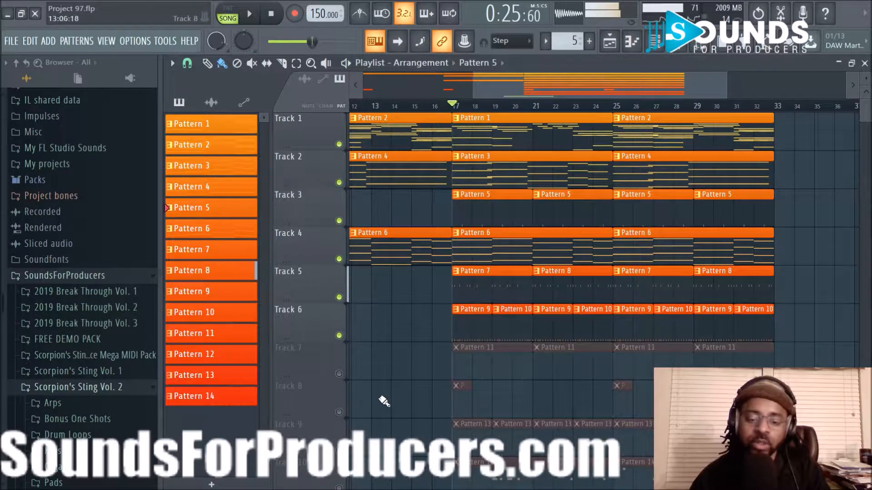
# - Unmute Track 7 and listen to it with Tracks 1 to 6 from bar 17
pyautogui.click(339, 374)
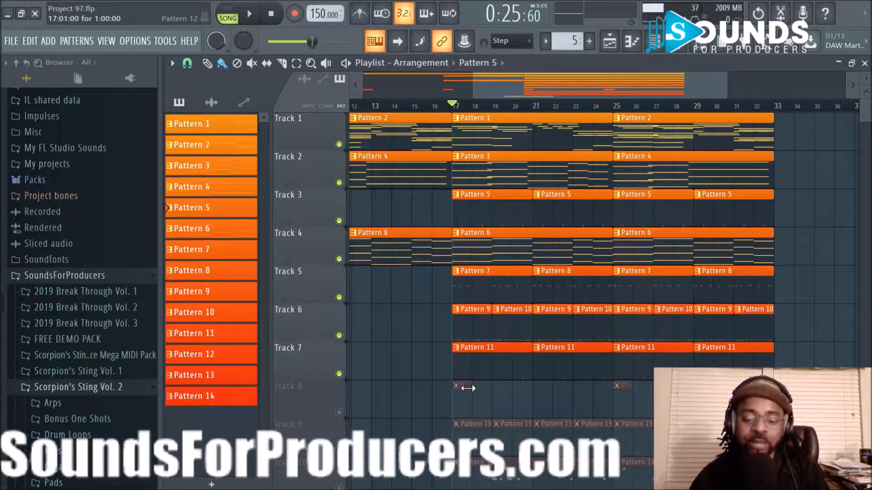
pyautogui.press('space')
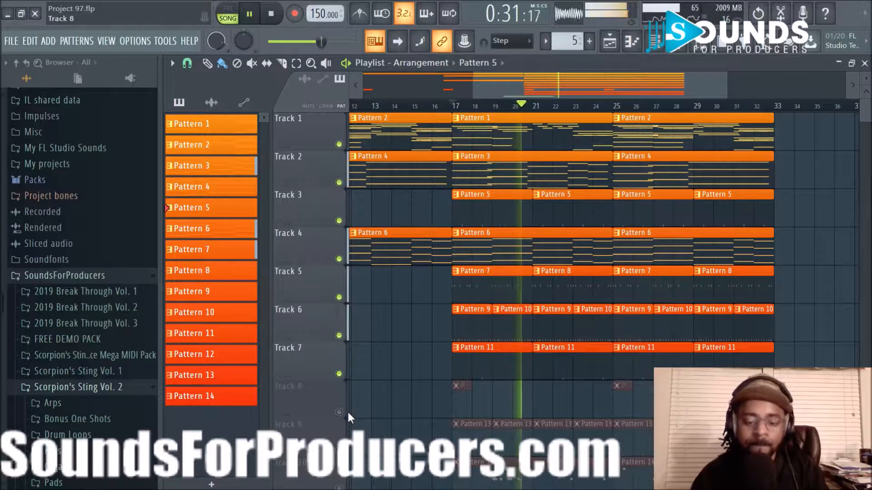
pyautogui.press('space')
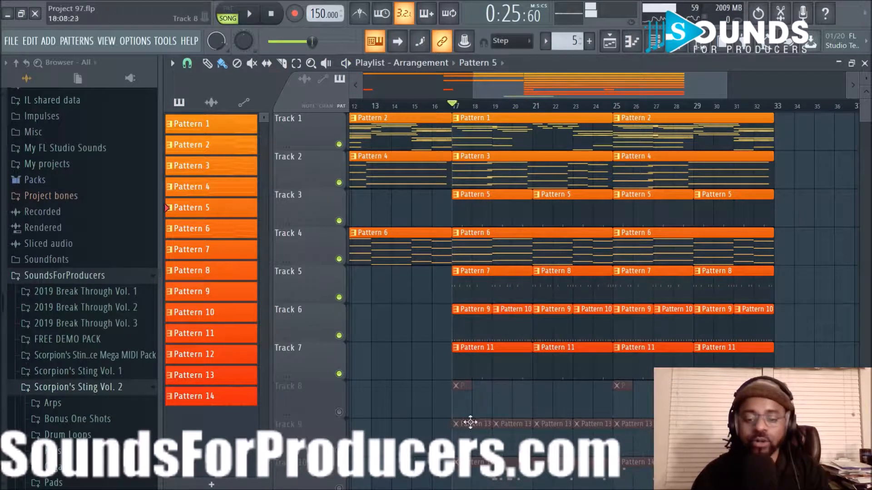
# - Unmute Track 8 and play the arrangement twice from bar 17 to hear its Pattern 12 clip
pyautogui.click(339, 412)
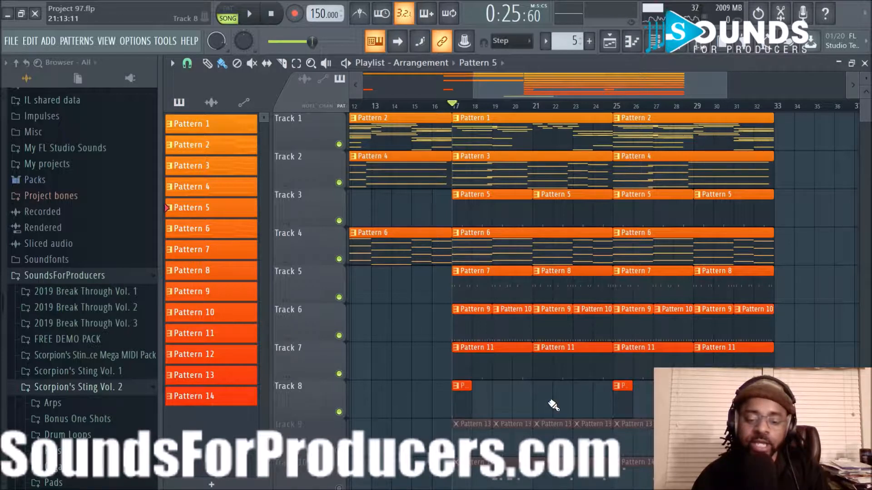
pyautogui.scroll(-1, 553, 405)
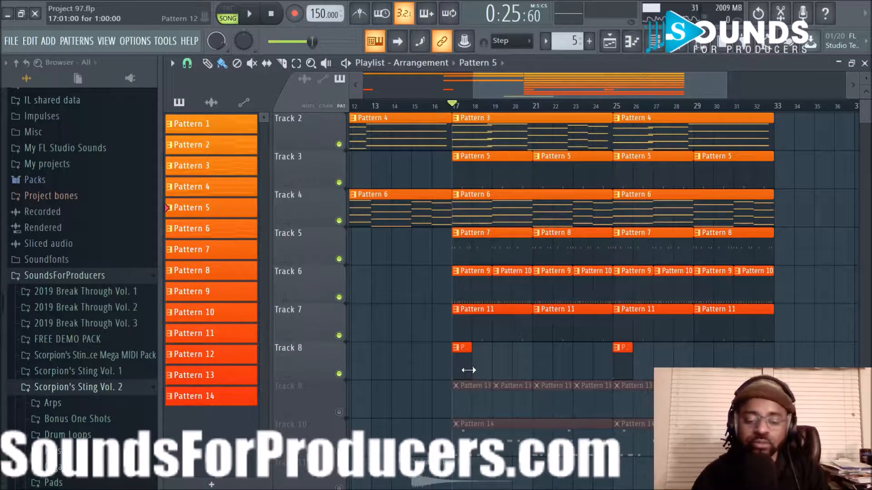
pyautogui.press('space')
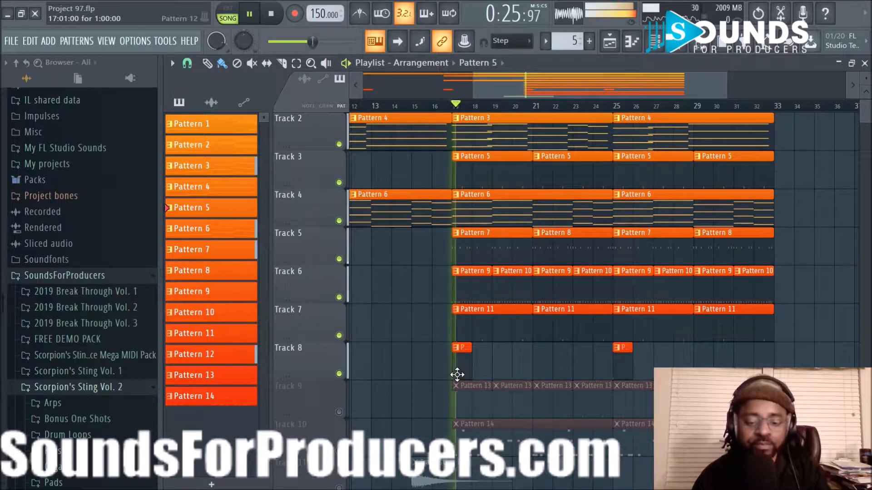
pyautogui.press('space')
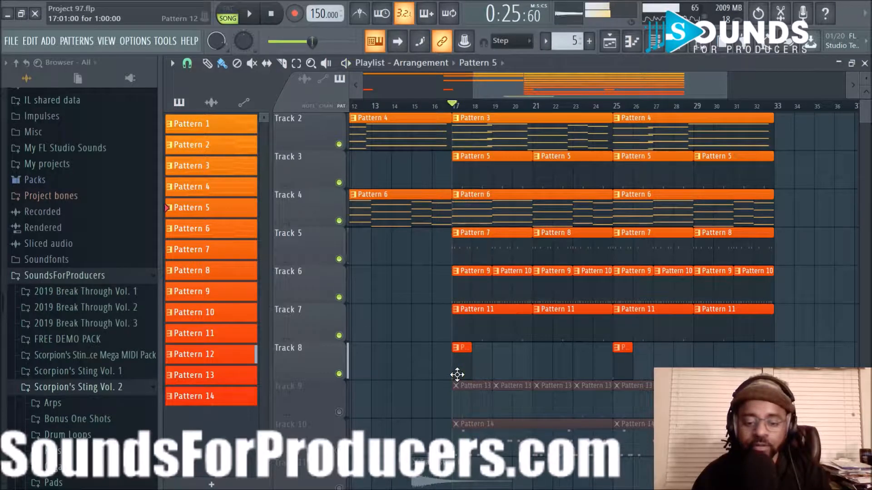
pyautogui.press('space')
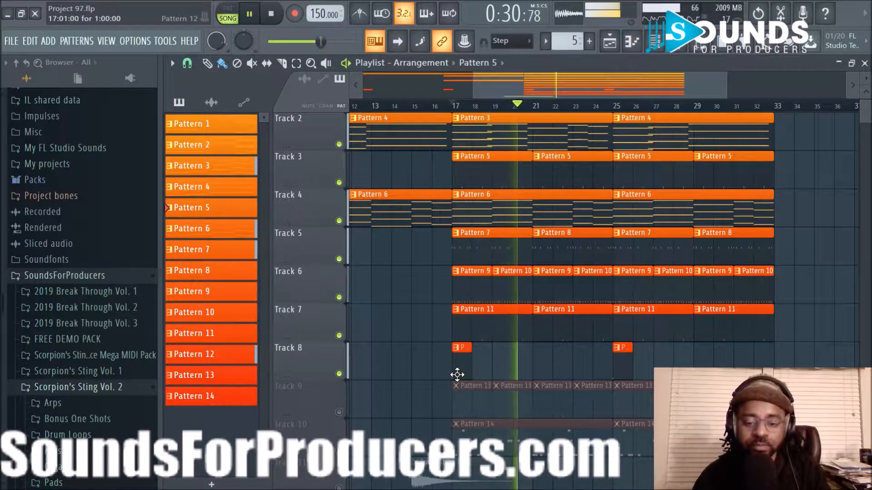
pyautogui.press('space')
# - Unmute Track 9, hide the browser and listen to the arrangement from bar 17
pyautogui.click(338, 412)
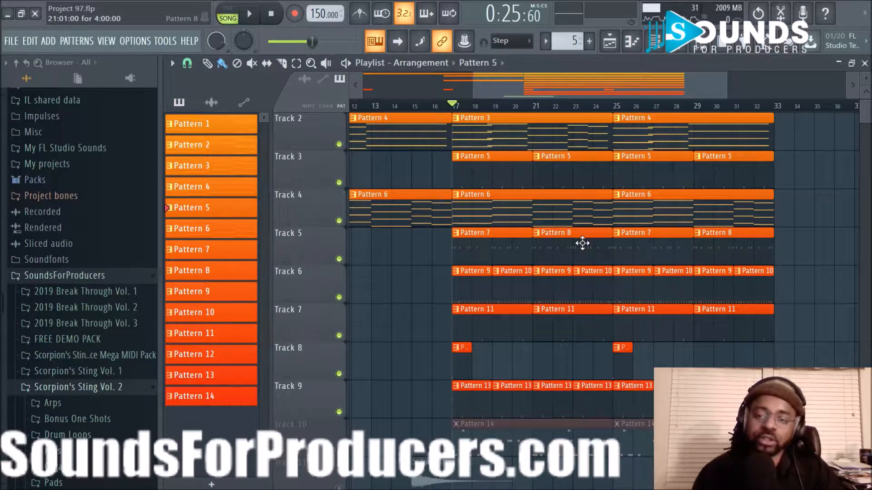
pyautogui.click(706, 54)
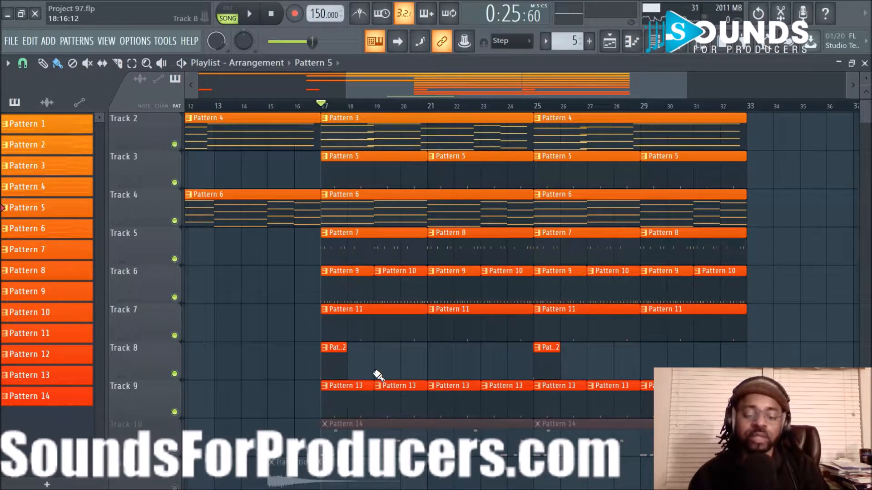
pyautogui.press('space')
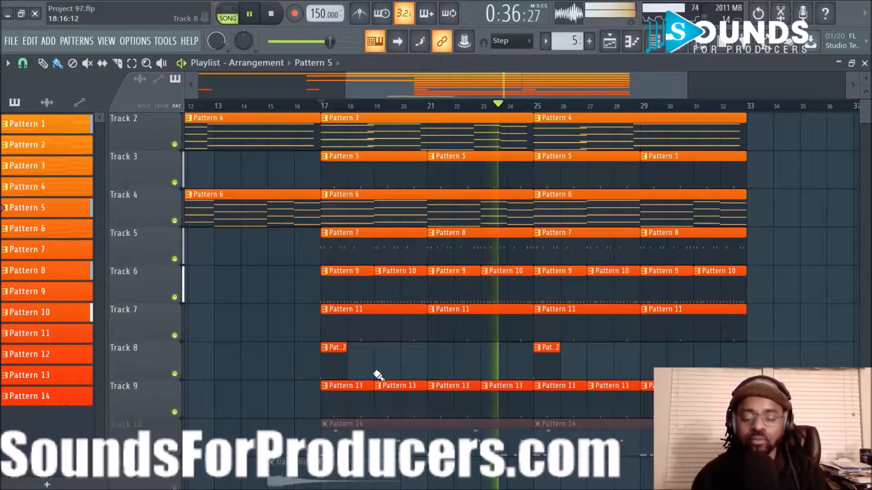
pyautogui.press('space')
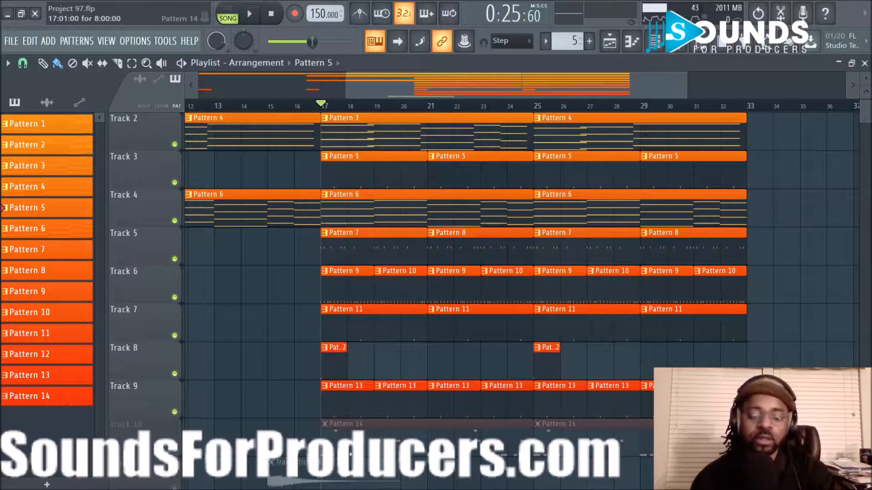
# - Unmute Track 10 and find Cold October 808 in the browser under Scorpion's Sting Vol. 2, Bonus One Shots, 808s
pyautogui.click(175, 451)
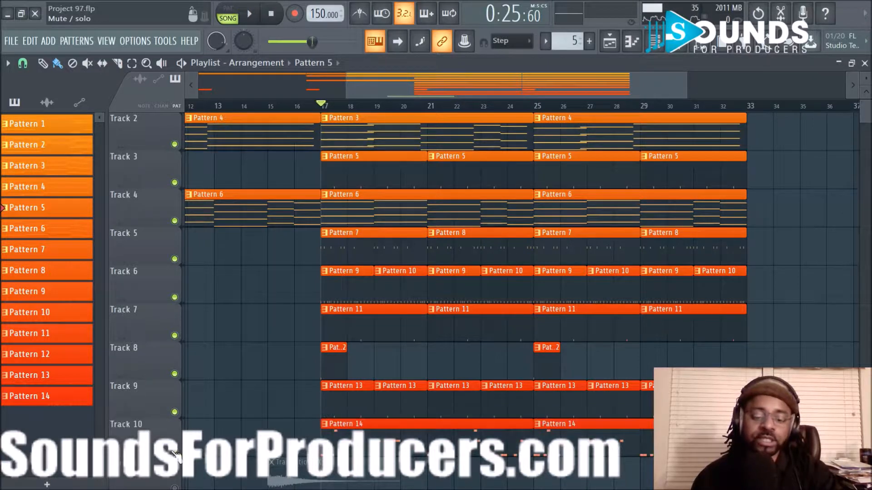
pyautogui.click(680, 51)
pyautogui.moveTo(229, 302); pyautogui.dragTo(107, 398)
pyautogui.moveTo(102, 434); pyautogui.dragTo(80, 337)
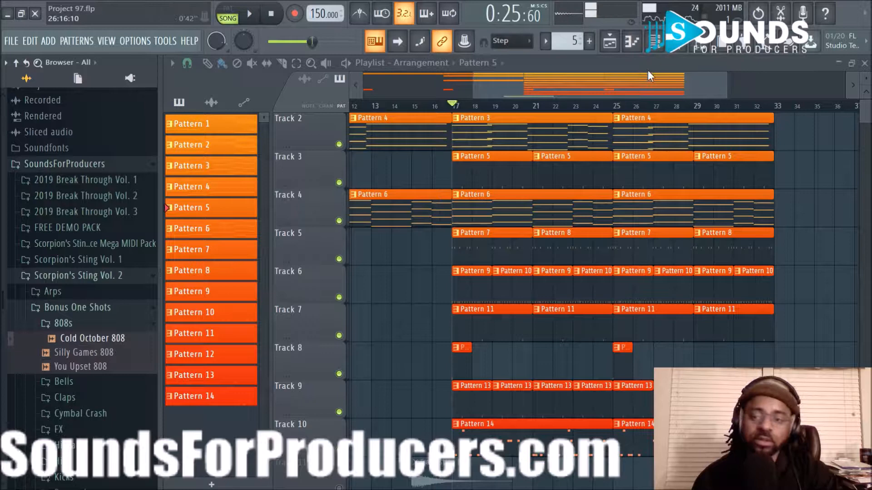
# - Show the Channel rack, preview the Cold October 808 sample, and hide both the browser and the rack
pyautogui.click(653, 41)
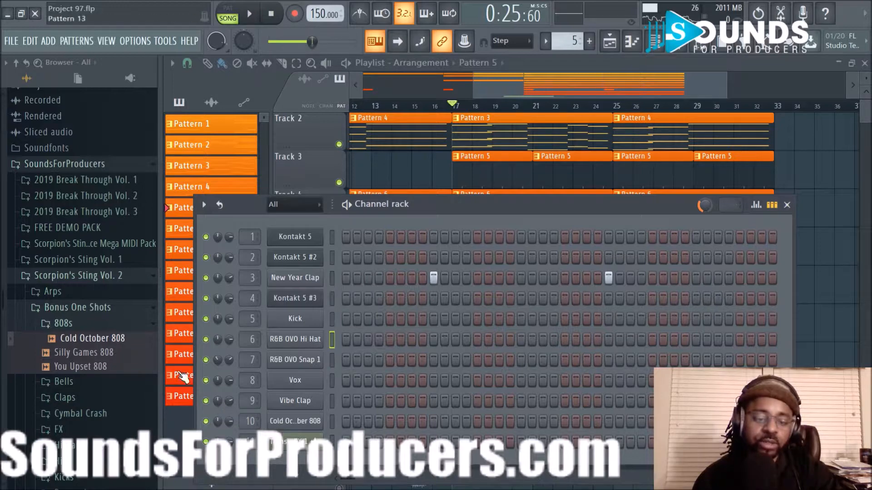
pyautogui.click(114, 343)
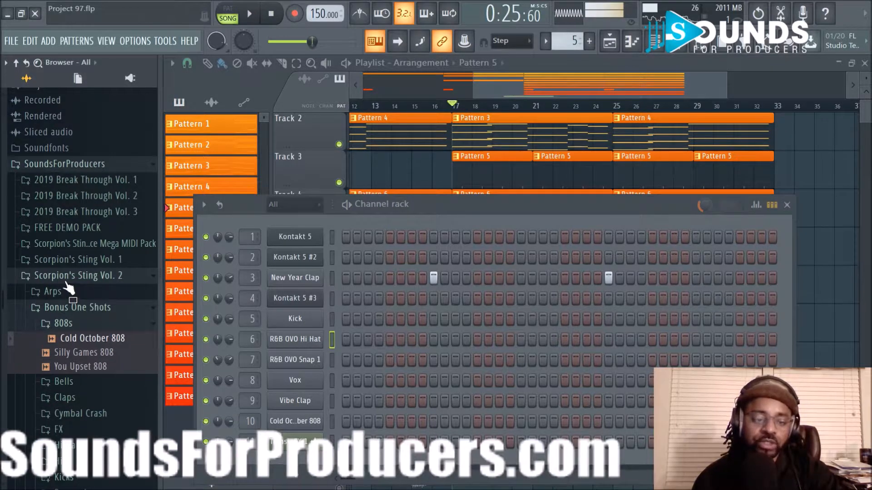
pyautogui.doubleClick(703, 40)
pyautogui.click(703, 41)
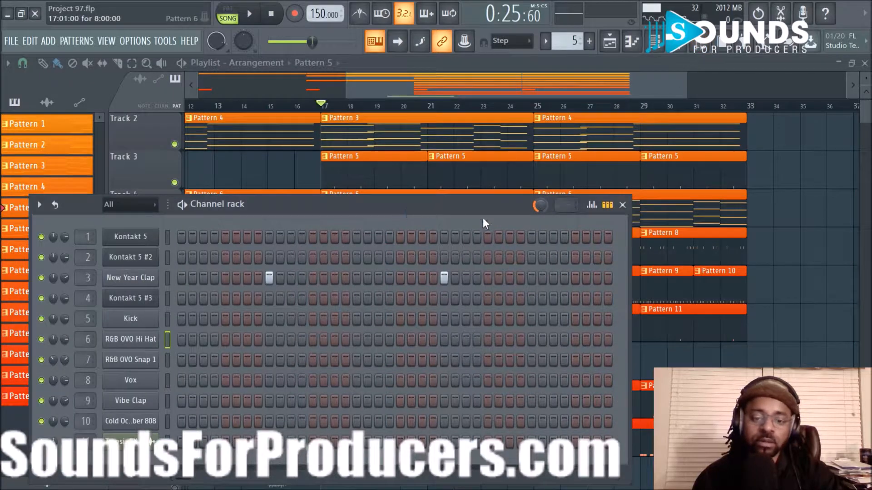
pyautogui.click(623, 205)
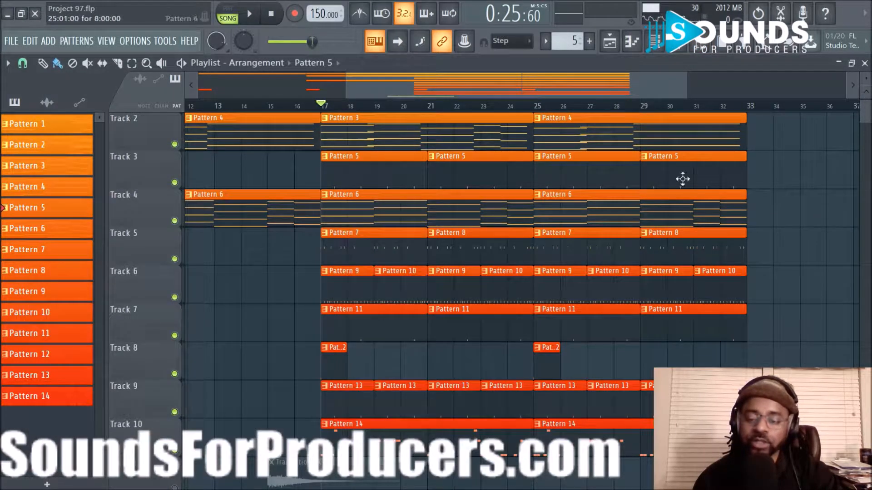
# - Listen to Tracks 1 to 10 together from bar 17 and stop playback
pyautogui.scroll(-2, 609, 114)
pyautogui.scroll(-1, 838, 199)
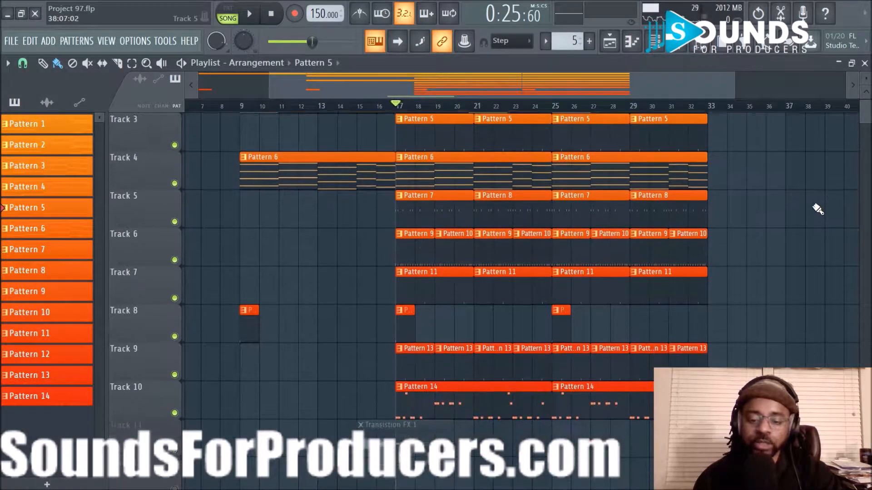
pyautogui.scroll(2, 786, 241)
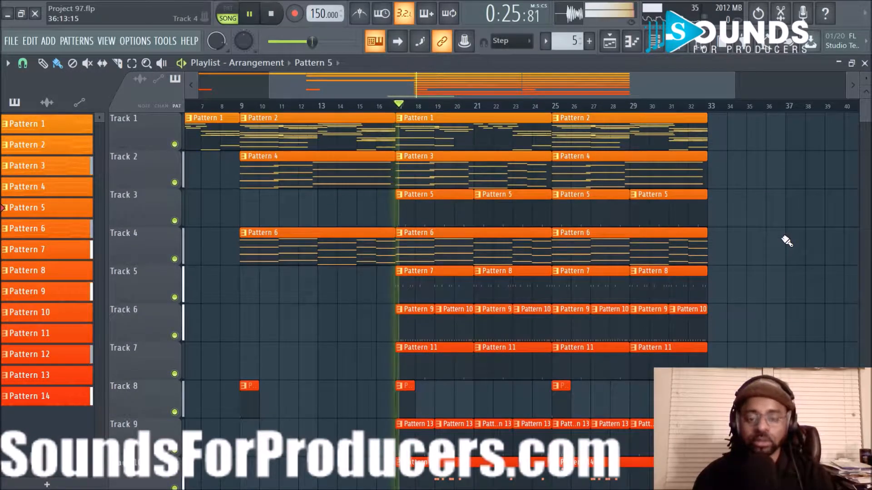
pyautogui.scroll(-5, 778, 247)
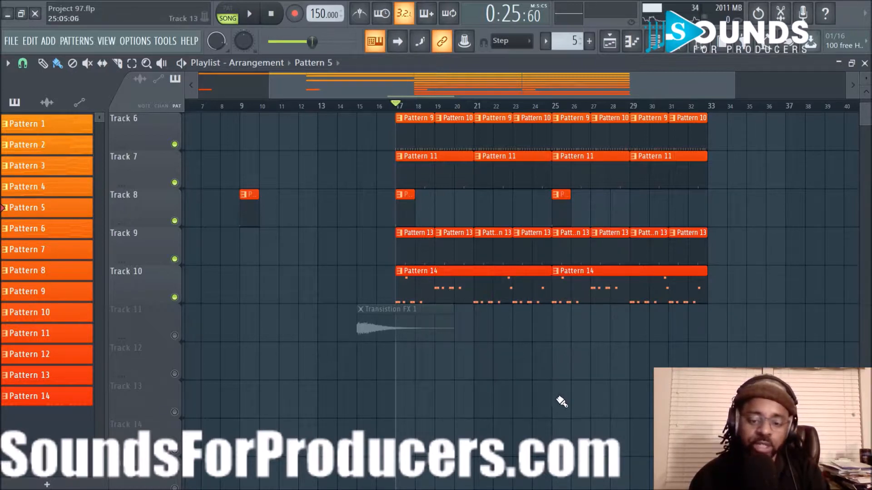
pyautogui.press('space')
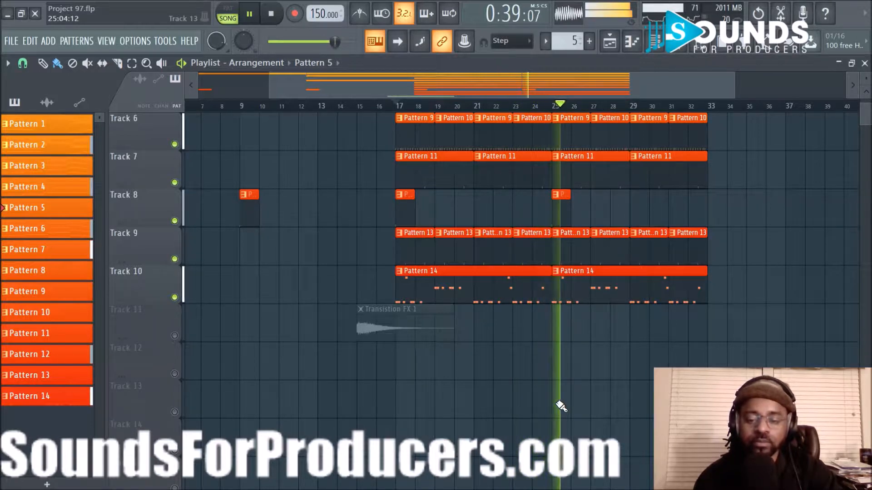
pyautogui.click(273, 14)
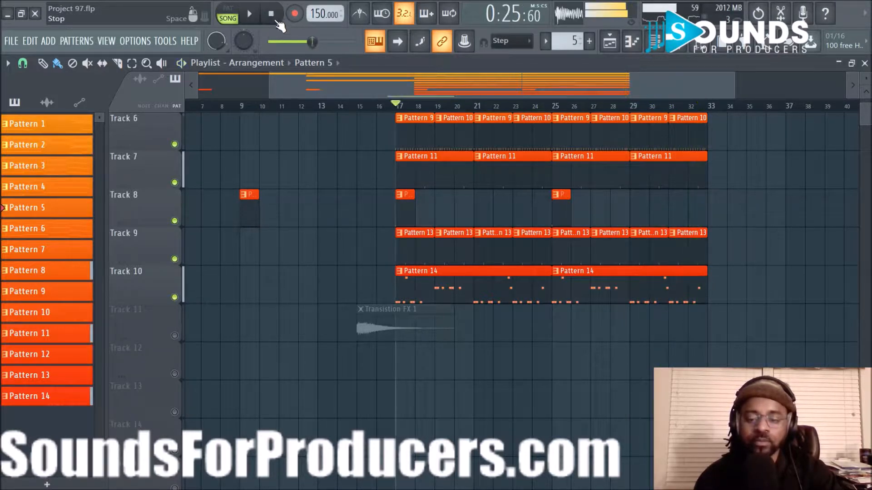
# - Unmute Track 11 with the Transistion FX 1 clip and play the full arrangement from bar 1
pyautogui.click(266, 15)
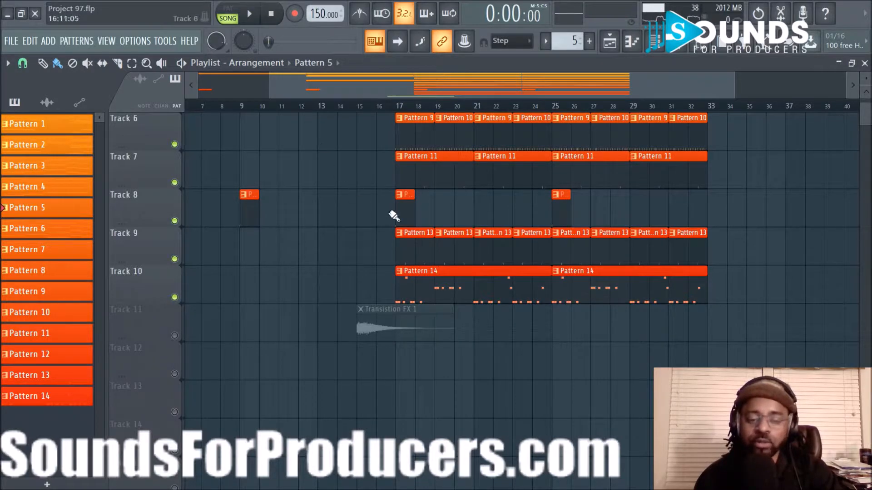
pyautogui.scroll(5, 504, 321)
pyautogui.moveTo(367, 105); pyautogui.dragTo(161, 91)
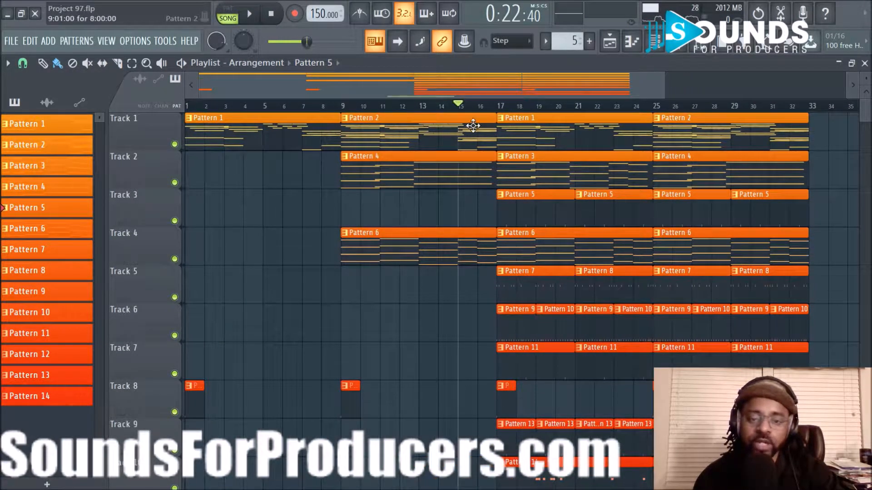
pyautogui.scroll(-3, 468, 132)
pyautogui.scroll(-5, 545, 173)
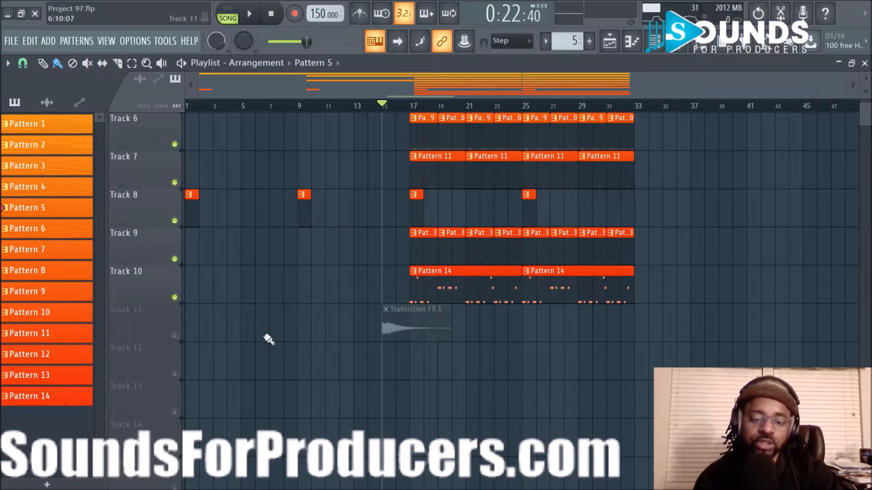
pyautogui.click(174, 336)
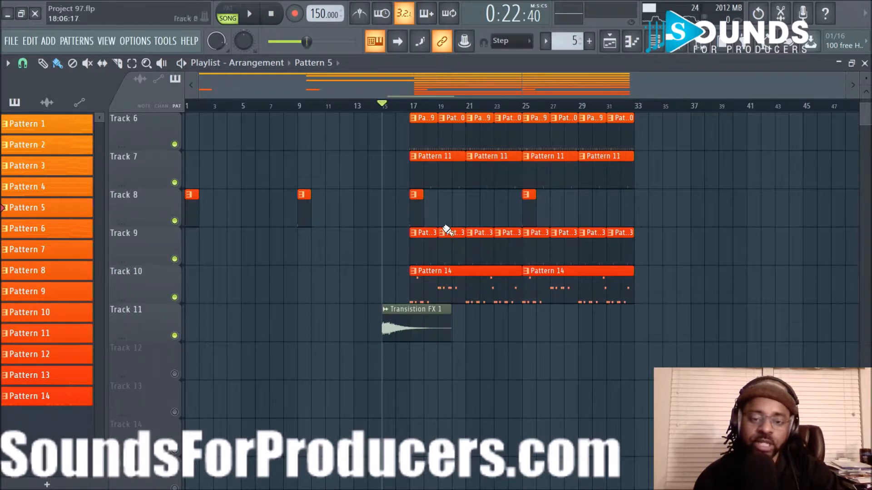
pyautogui.click(272, 14)
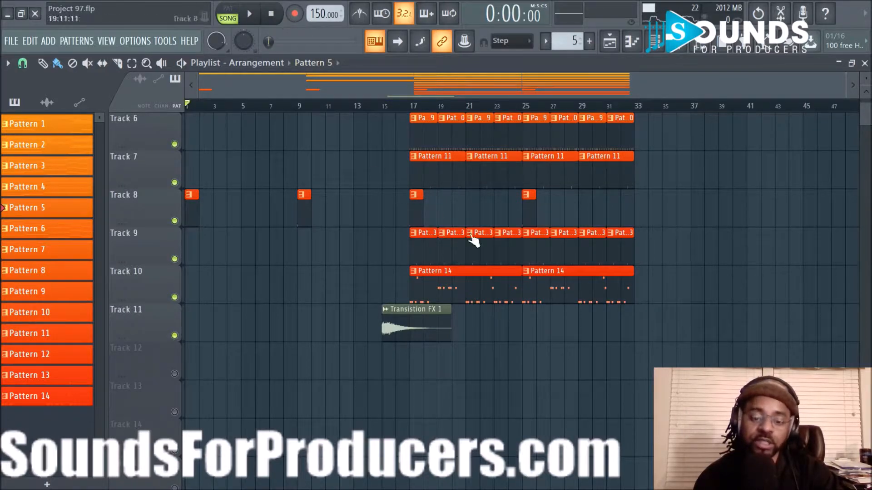
pyautogui.scroll(5, 474, 241)
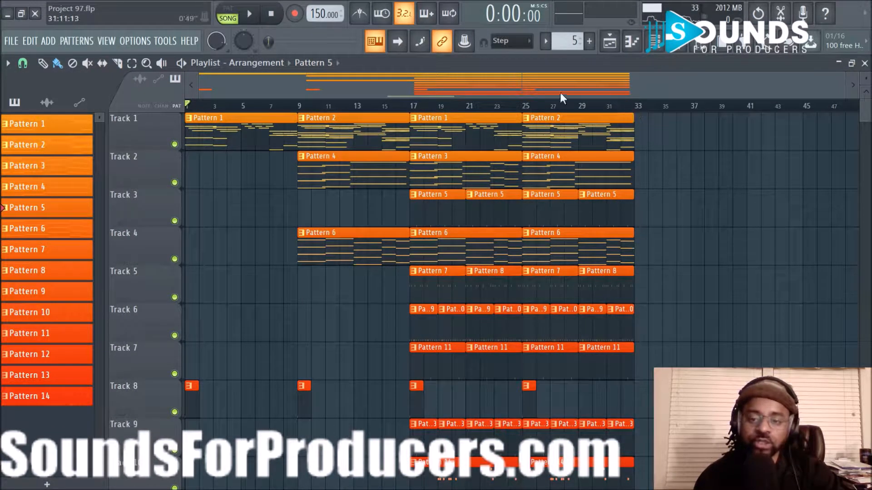
pyautogui.press('space')
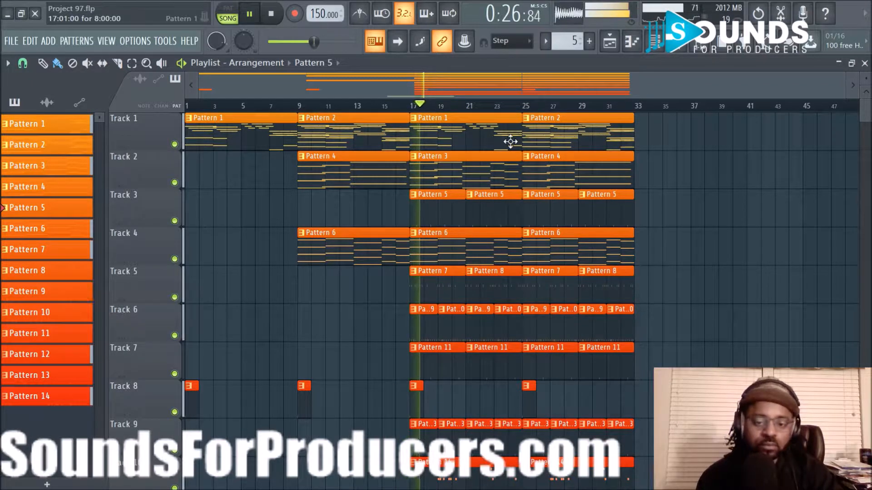
# - Duplicate the clips between bars 17 and 33 on Tracks 1 to 10, placing the copies from bar 33 to bar 49
pyautogui.scroll(-5, 613, 186)
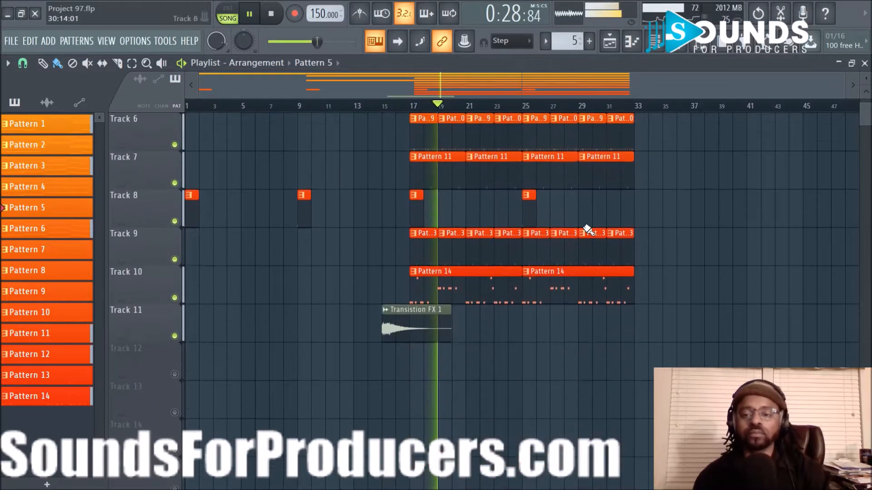
pyautogui.moveTo(418, 284); pyautogui.dragTo(652, 122)
pyautogui.moveTo(440, 130); pyautogui.dragTo(662, 135)
pyautogui.moveTo(523, 88); pyautogui.dragTo(634, 86)
pyautogui.click(713, 175)
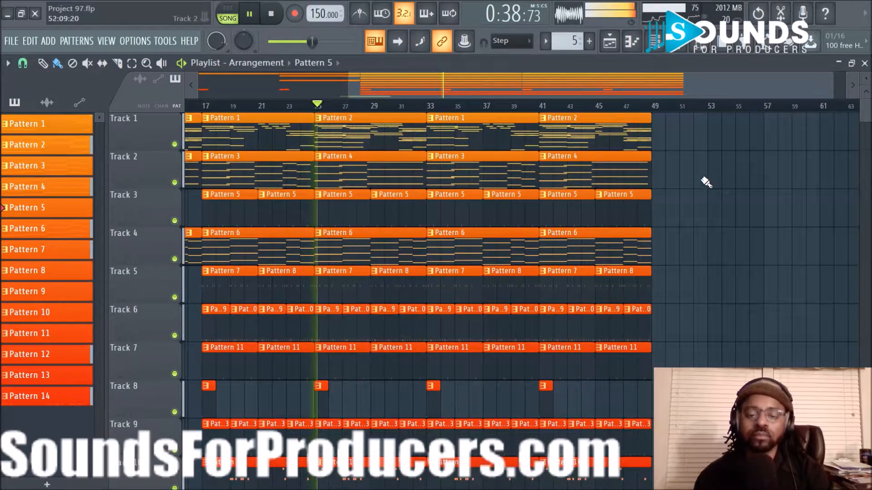
# - Delete the clips on Track 1 and Track 2 between bars 33 and 49
pyautogui.rightClick(498, 136)
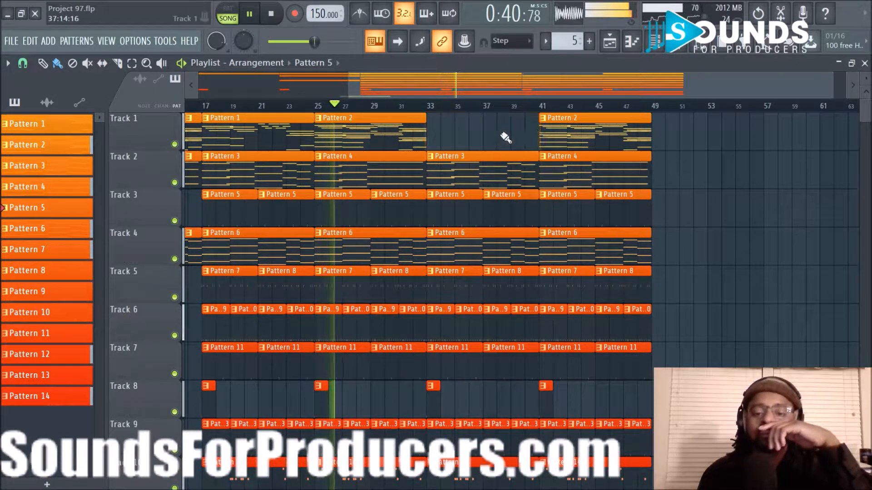
pyautogui.rightClick(555, 136)
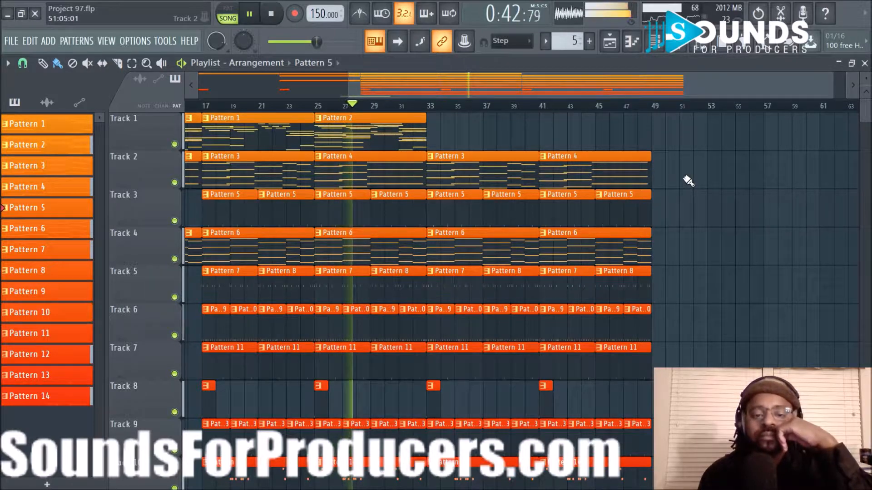
pyautogui.scroll(-1, 688, 180)
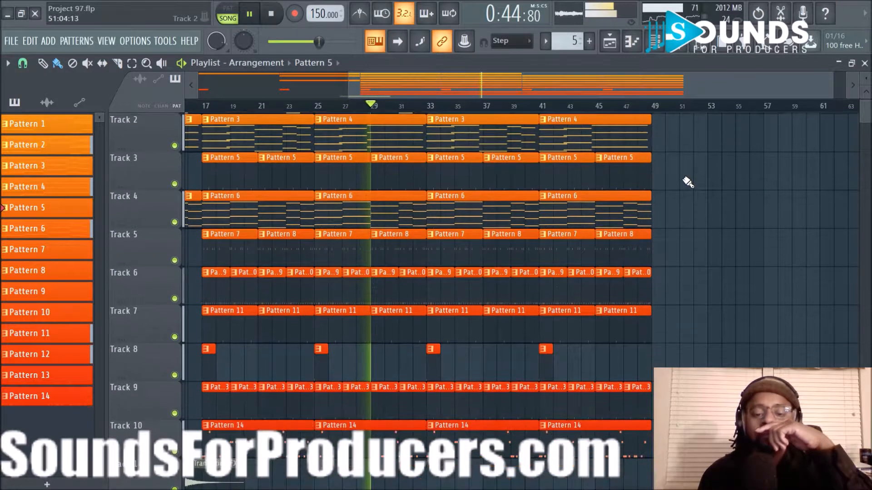
pyautogui.scroll(1, 688, 182)
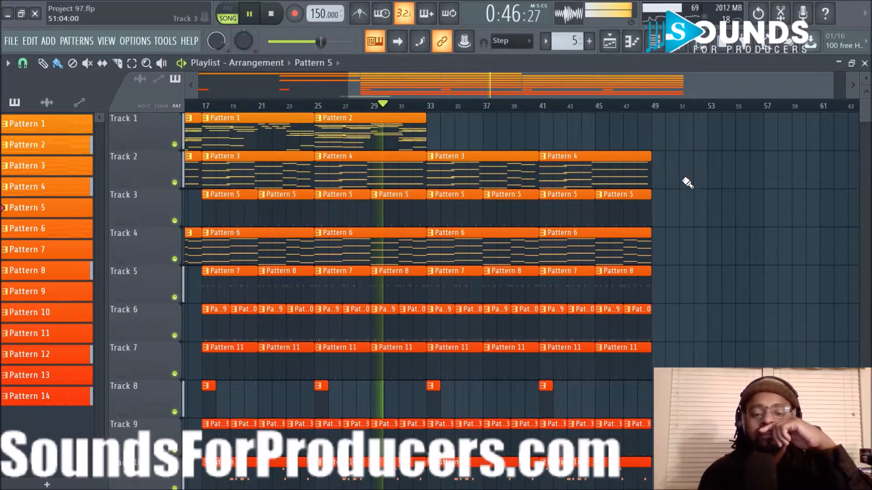
pyautogui.rightClick(525, 184)
pyautogui.rightClick(590, 180)
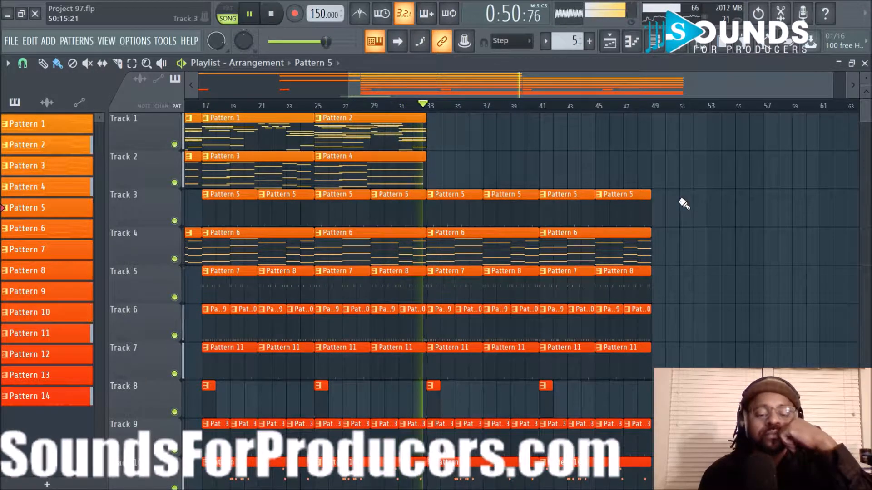
pyautogui.scroll(-1, 683, 207)
pyautogui.scroll(1, 682, 213)
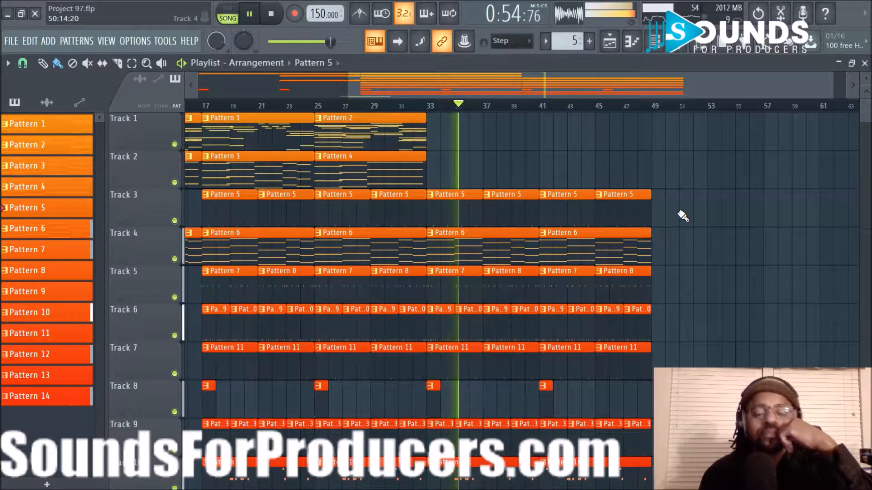
# - Play the arrangement from about bar 30 and stop playback
pyautogui.press('space')
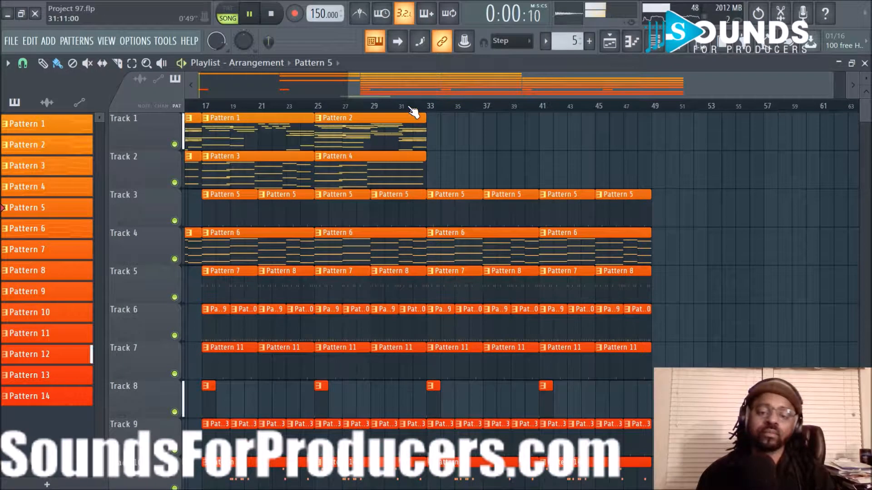
pyautogui.click(395, 106)
pyautogui.press('space')
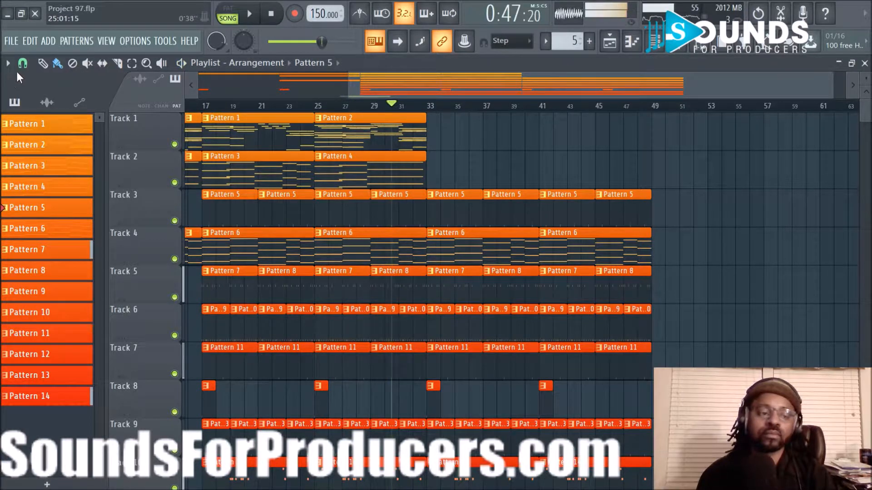
# - Shorten the Pattern 10 clip on Track 6 and the Pattern 8 clip on Track 5 before bar 33 by one bar, and play the passage
pyautogui.click(22, 64)
pyautogui.click(52, 224)
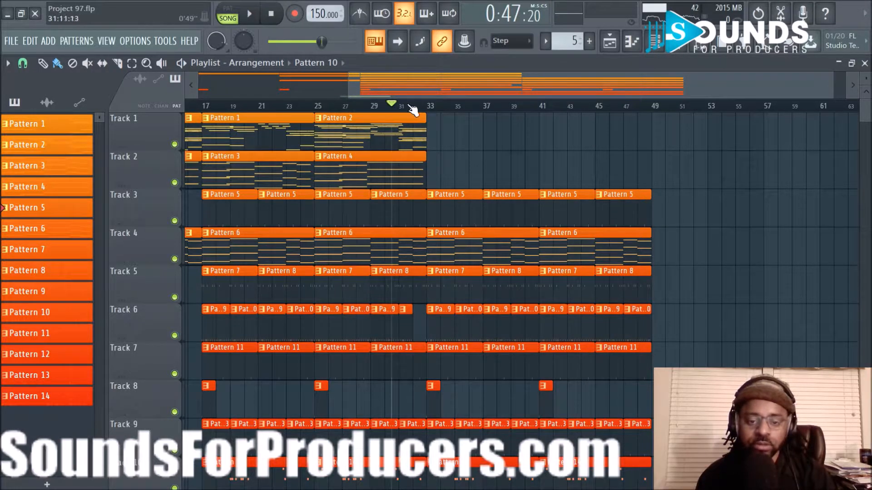
pyautogui.scroll(3, 412, 110)
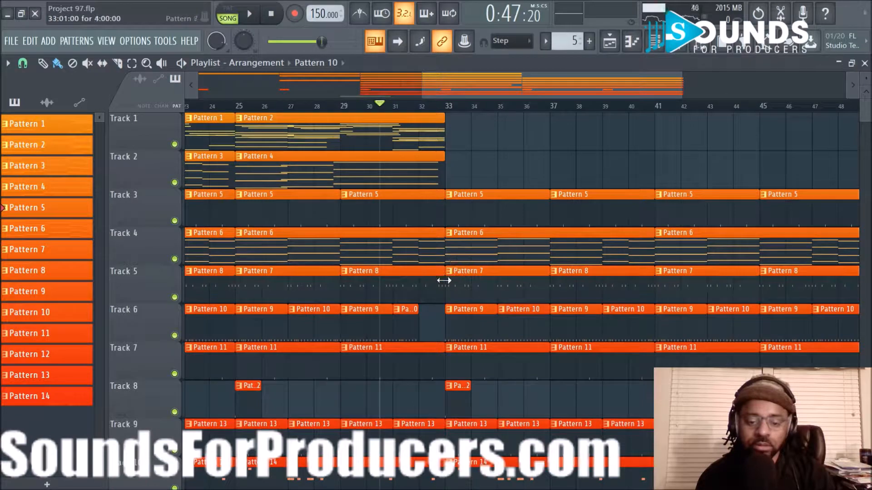
pyautogui.scroll(-2, 442, 286)
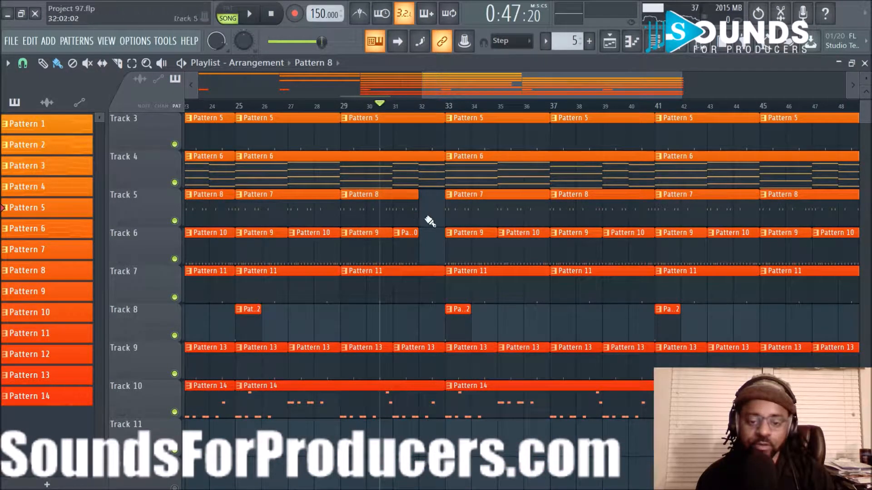
pyautogui.scroll(2, 430, 222)
pyautogui.press('space')
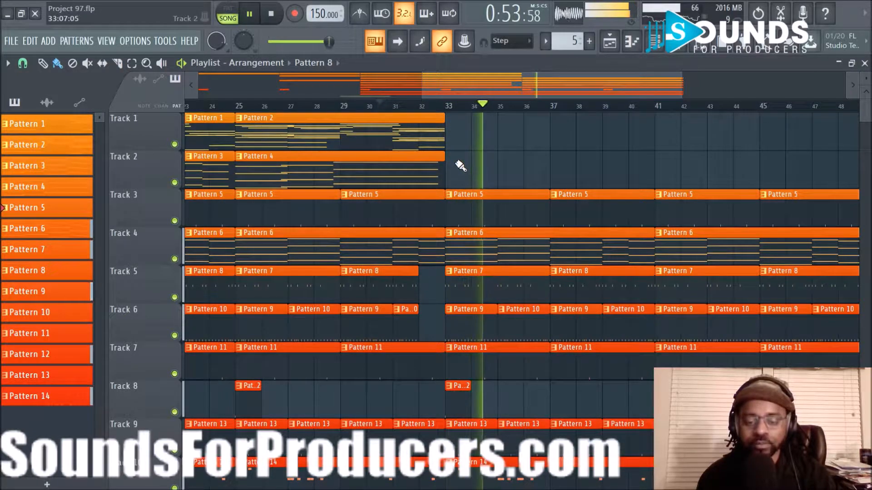
pyautogui.press('space')
# - Copy the Pattern 1 and Pattern 2 clips on Track 1 from bars 17 to 33 to bar 33, and start playback
pyautogui.scroll(-3, 469, 111)
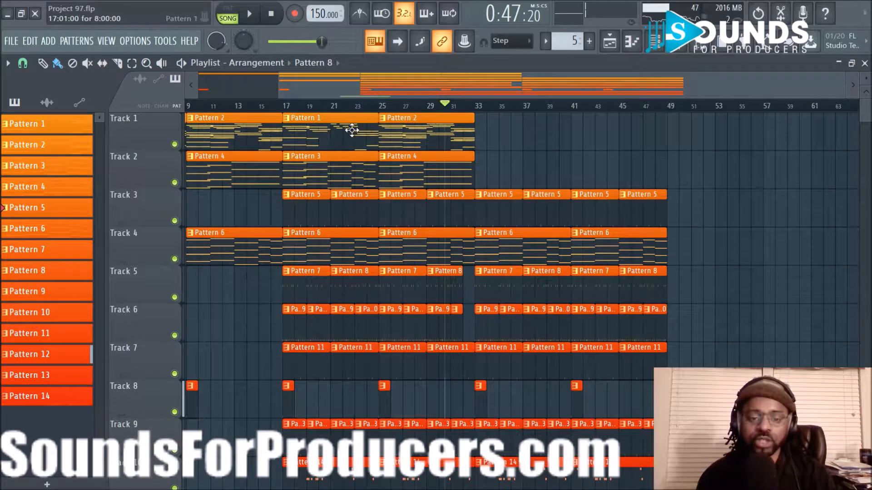
pyautogui.moveTo(352, 130); pyautogui.dragTo(461, 157)
pyautogui.moveTo(351, 141); pyautogui.dragTo(540, 153)
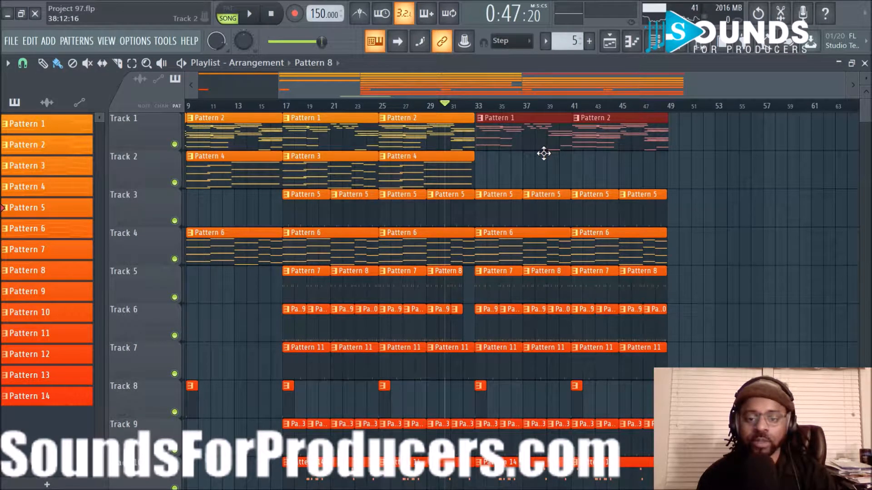
pyautogui.press('space')
# - Delete the Pattern 6 clips on Track 4 and the Pattern 14 clips on Track 10 between bars 33 and 49
pyautogui.rightClick(544, 249)
pyautogui.rightClick(598, 249)
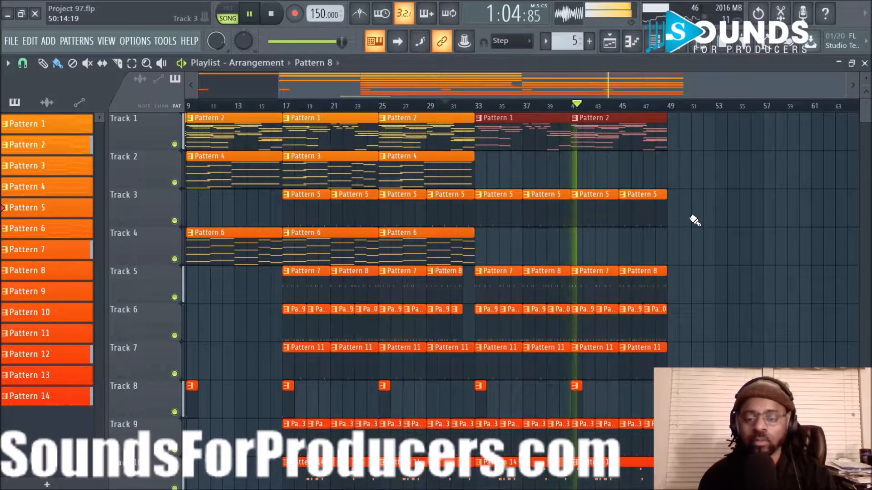
pyautogui.scroll(-3, 694, 221)
pyautogui.scroll(3, 695, 220)
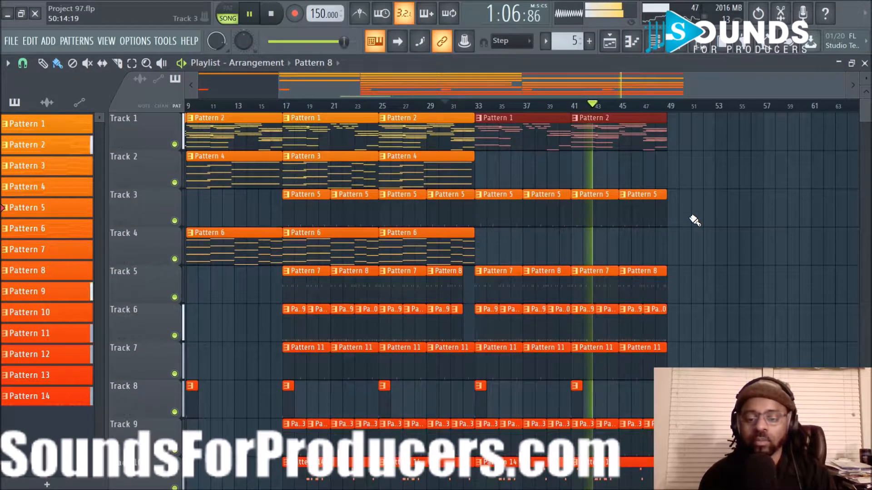
pyautogui.scroll(-2, 695, 220)
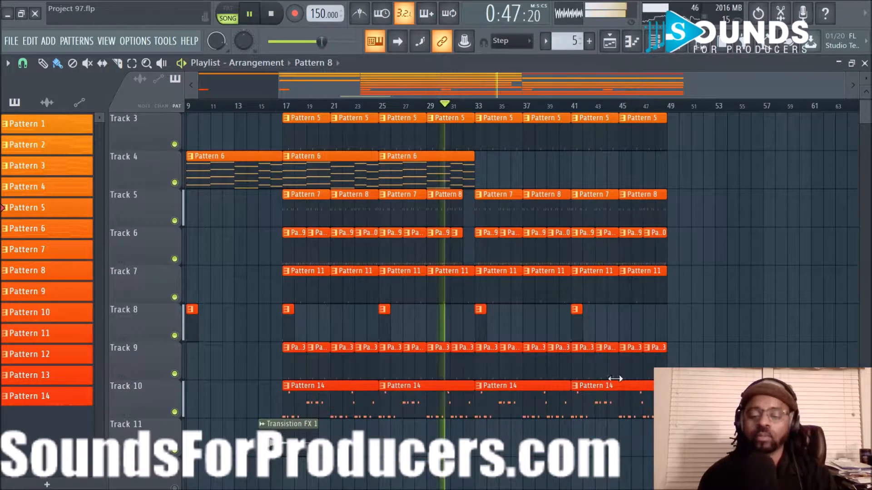
pyautogui.rightClick(547, 414)
pyautogui.rightClick(595, 407)
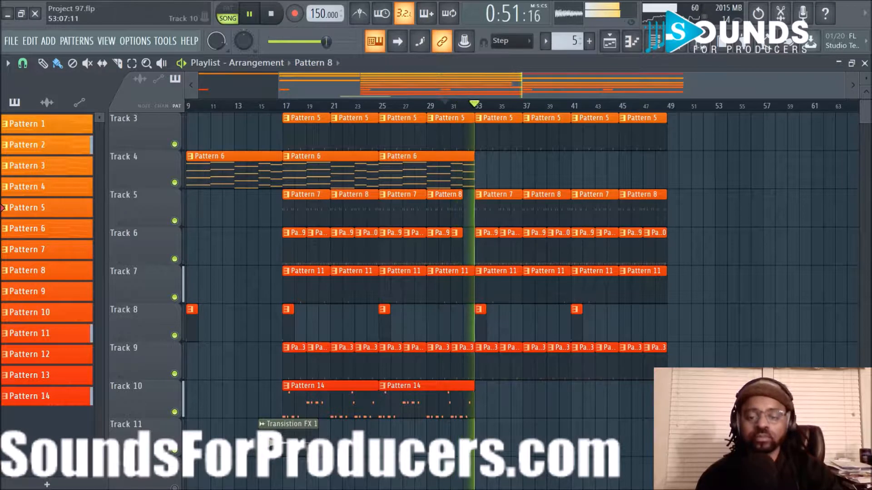
pyautogui.scroll(2, 424, 300)
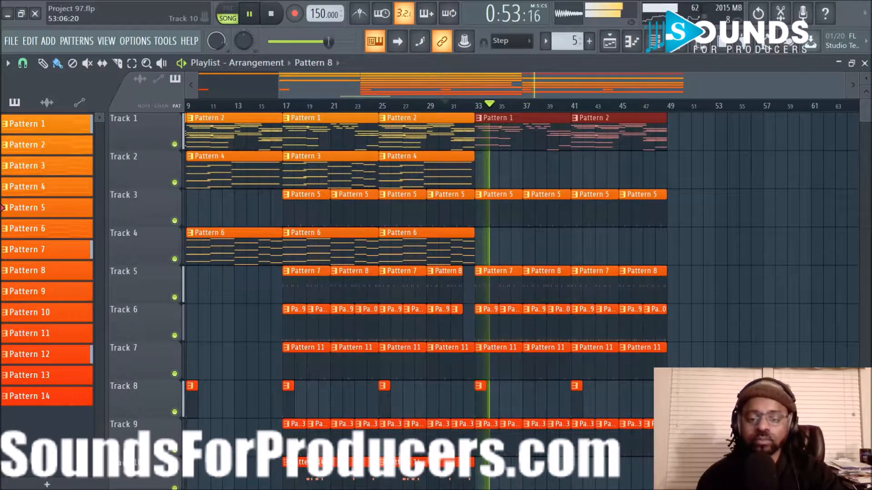
pyautogui.click(739, 356)
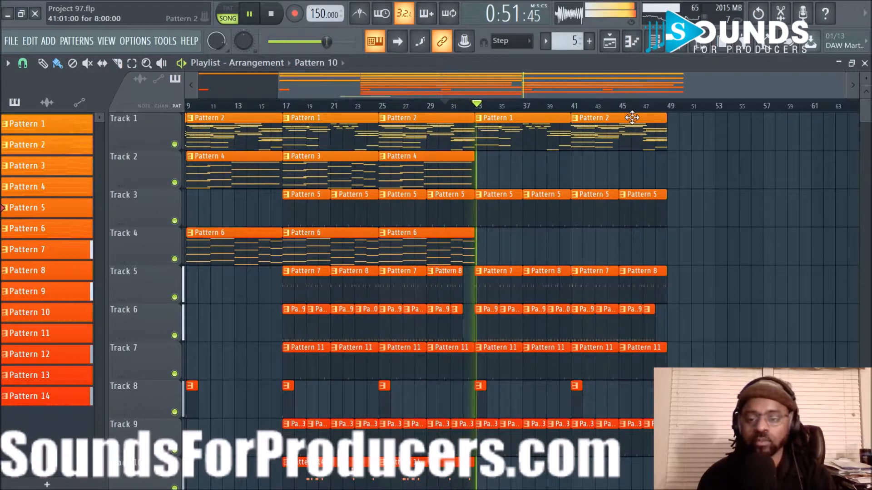
# - Stop playback and make the Pattern 1 clip at bar 33 on Track 1 unique
pyautogui.scroll(3, 636, 111)
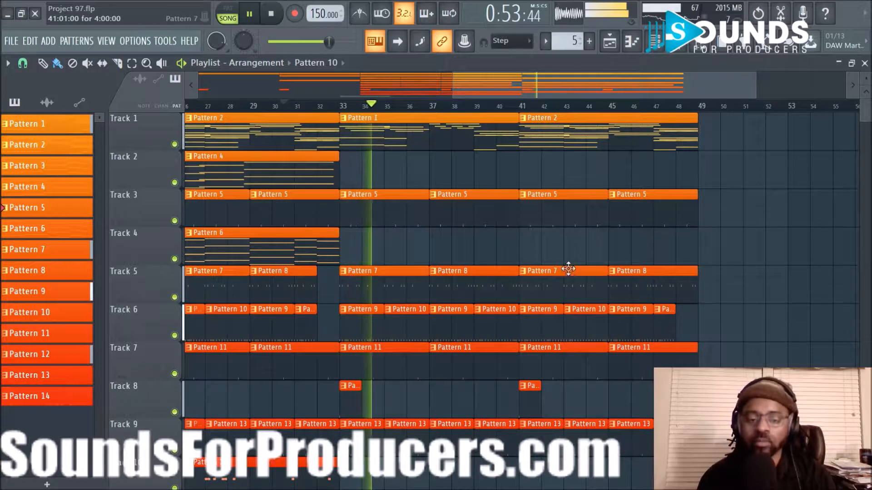
pyautogui.scroll(-1, 495, 112)
pyautogui.scroll(-1, 494, 111)
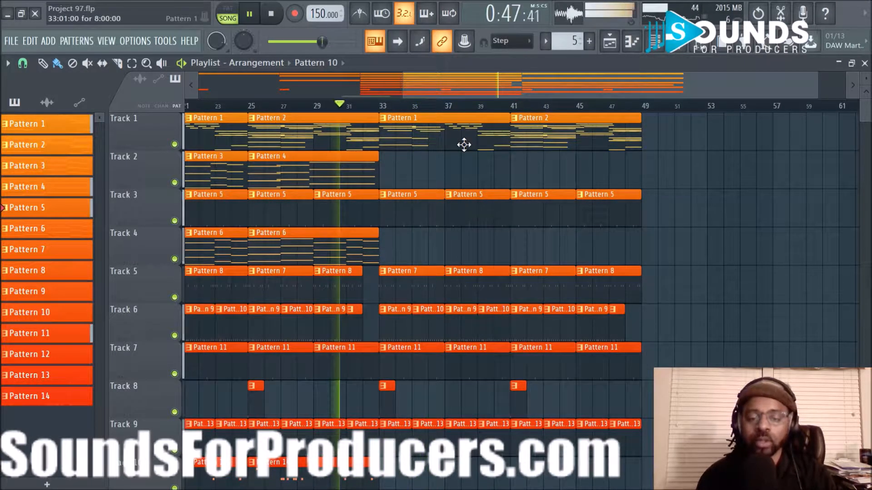
pyautogui.press('space')
pyautogui.rightClick(383, 119)
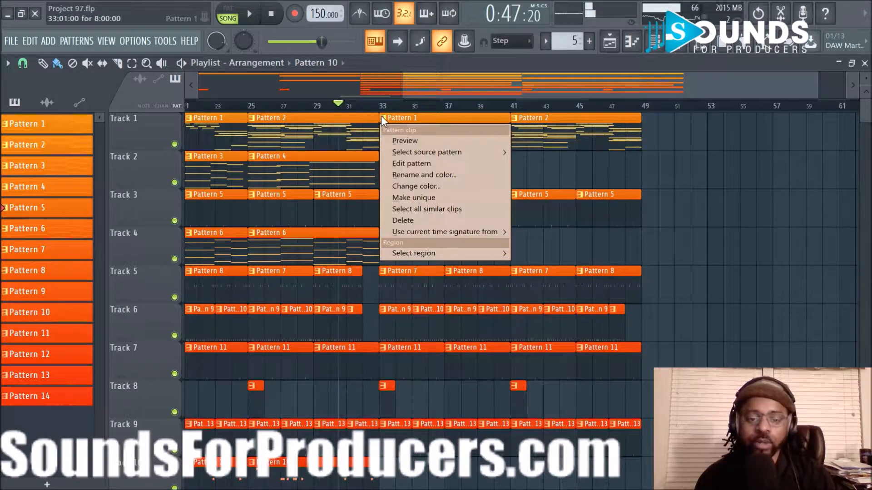
pyautogui.click(413, 196)
# - Transpose all notes of the unique clip at bar 33 up one octave, return to the playlist and play the arrangement
pyautogui.doubleClick(424, 144)
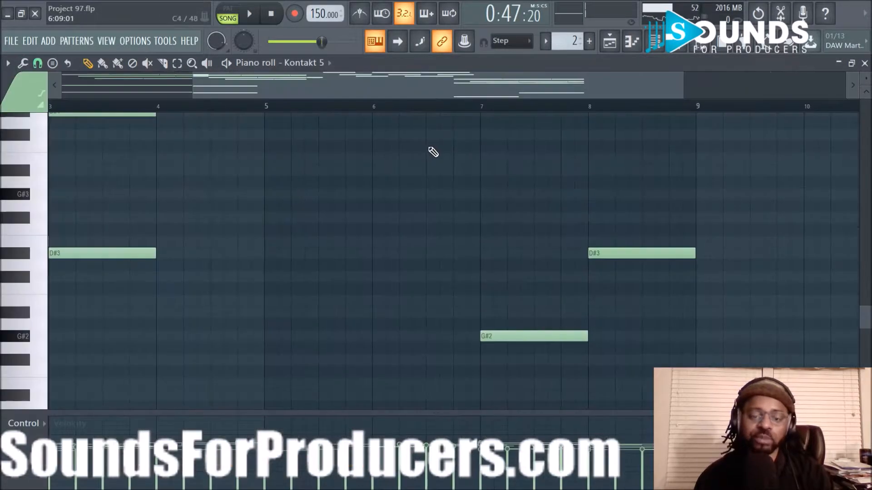
pyautogui.moveTo(451, 79); pyautogui.dragTo(369, 80)
pyautogui.hotkey('ctrl', 'a')
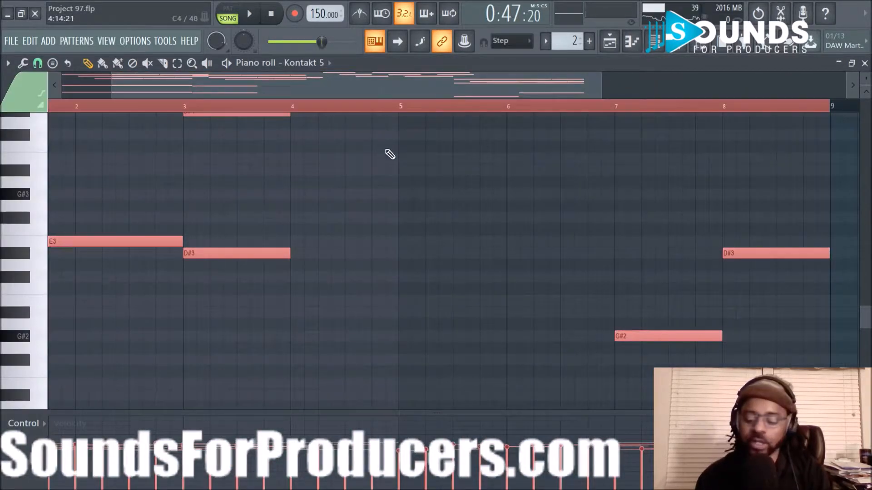
pyautogui.hotkey('ctrl', 'Up')
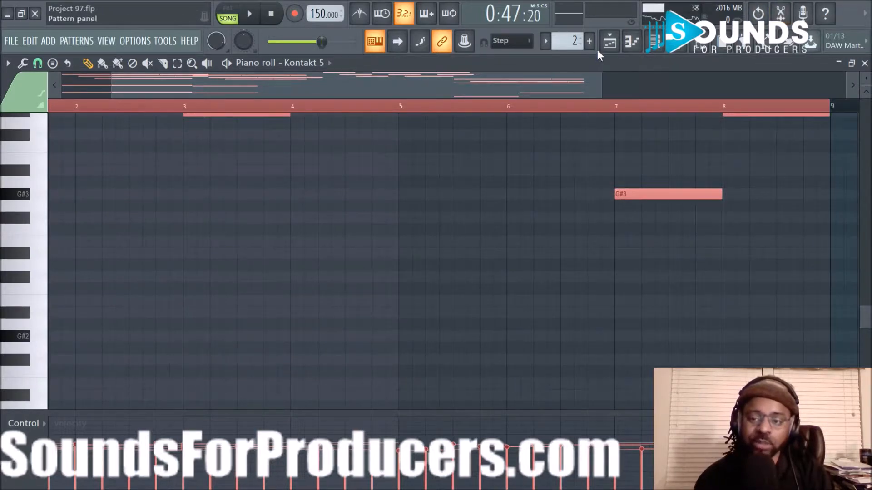
pyautogui.click(609, 43)
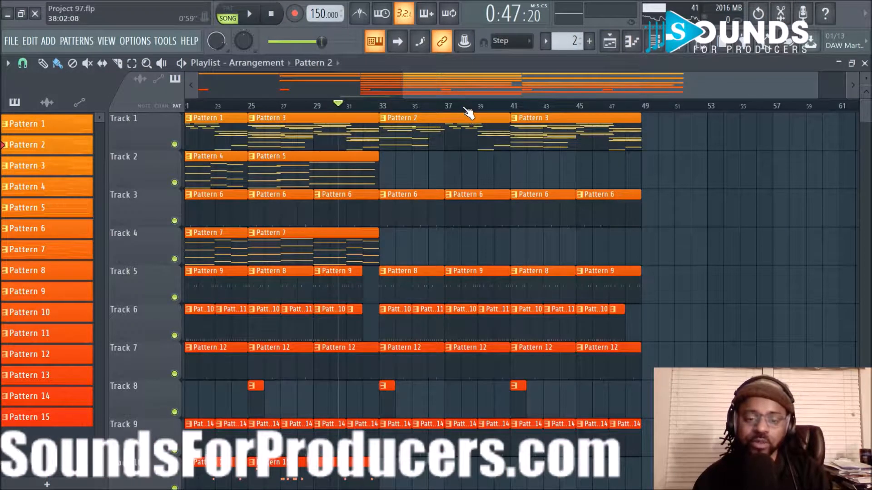
pyautogui.press('space')
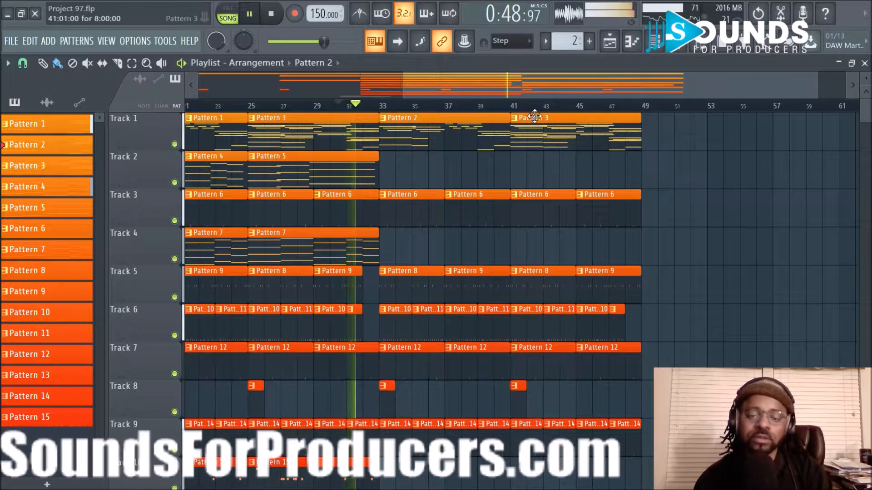
pyautogui.scroll(-1, 467, 113)
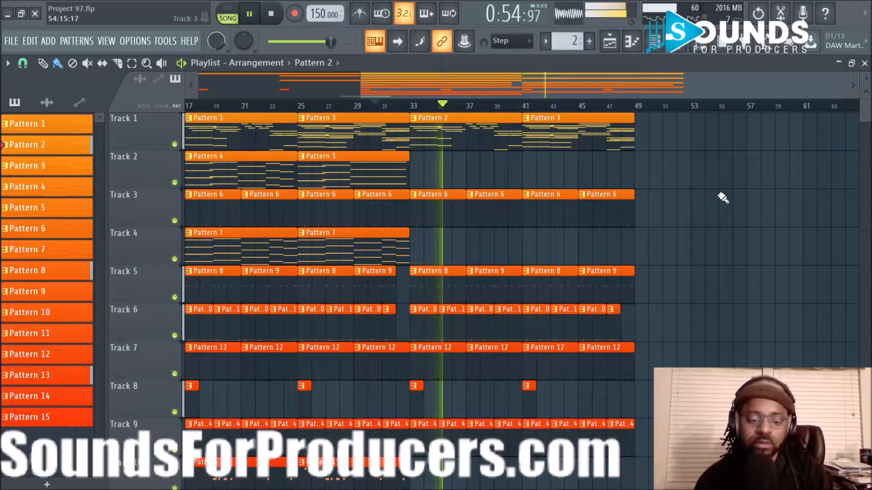
# - Set the source pattern of the Track 1 clip at bar 41 to Pattern 2 and stop playback
pyautogui.click(527, 119)
pyautogui.moveTo(552, 154)
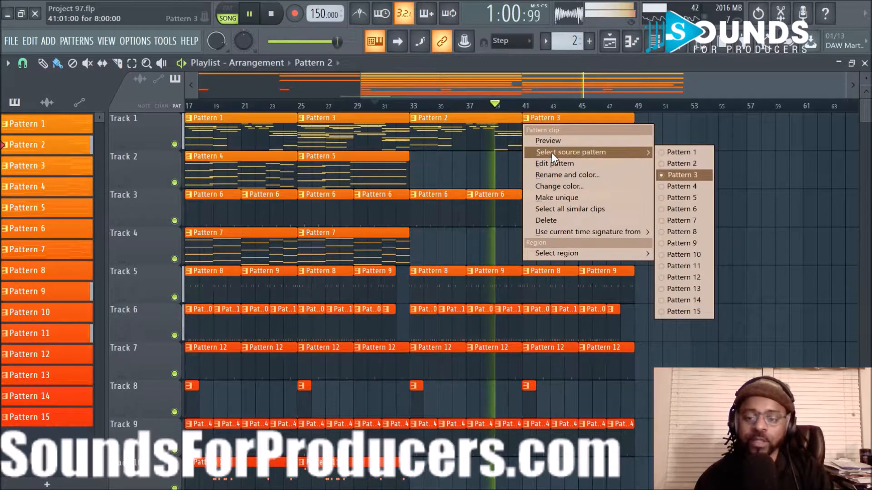
pyautogui.click(682, 164)
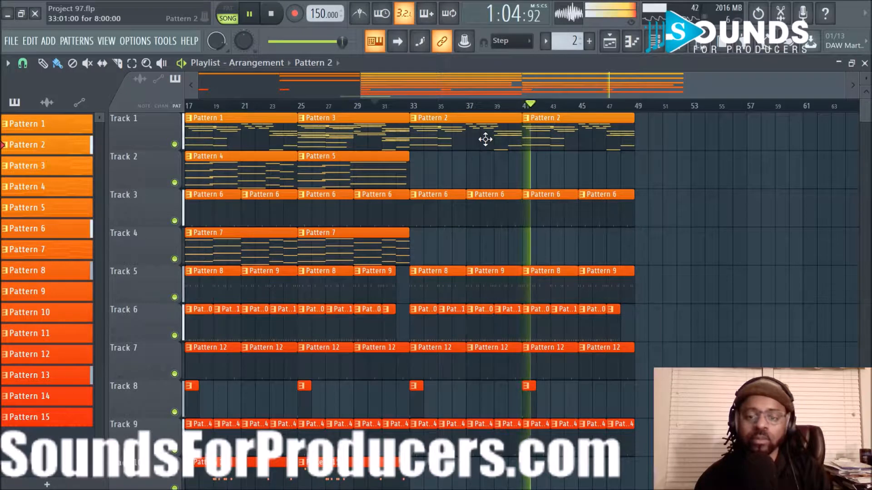
pyautogui.press('space')
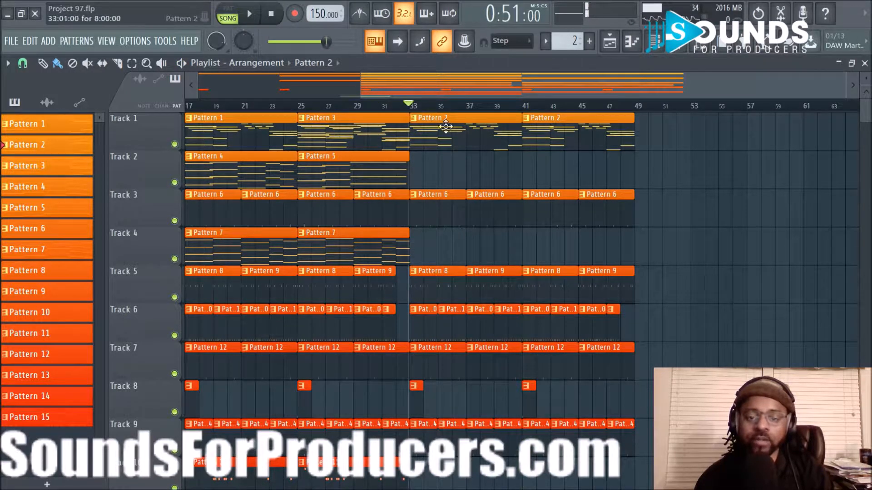
# - Open Pattern 2's notes, select all notes between bars 7 and 9, and transpose them up one octave
pyautogui.doubleClick(496, 143)
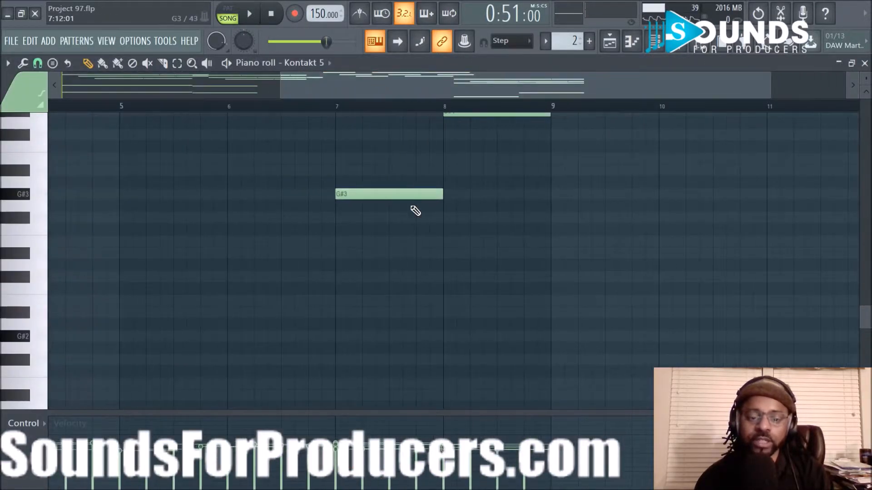
pyautogui.scroll(8, 411, 213)
pyautogui.scroll(-5, 411, 214)
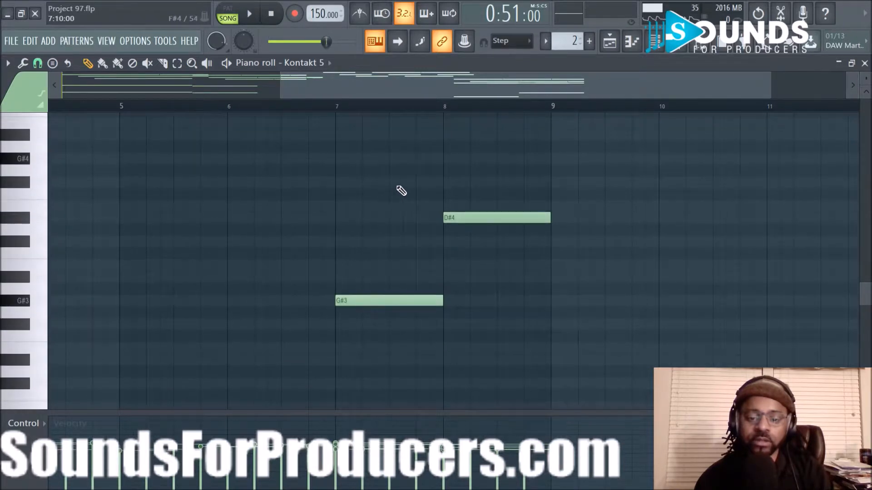
pyautogui.moveTo(377, 341); pyautogui.dragTo(463, 202)
pyautogui.scroll(10, 463, 203)
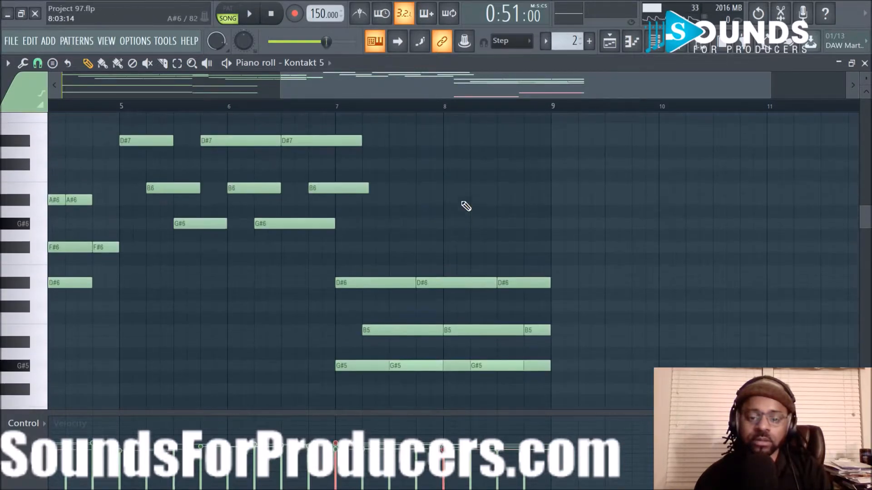
pyautogui.moveTo(372, 255); pyautogui.dragTo(600, 400)
pyautogui.scroll(-10, 598, 380)
pyautogui.scroll(10, 594, 382)
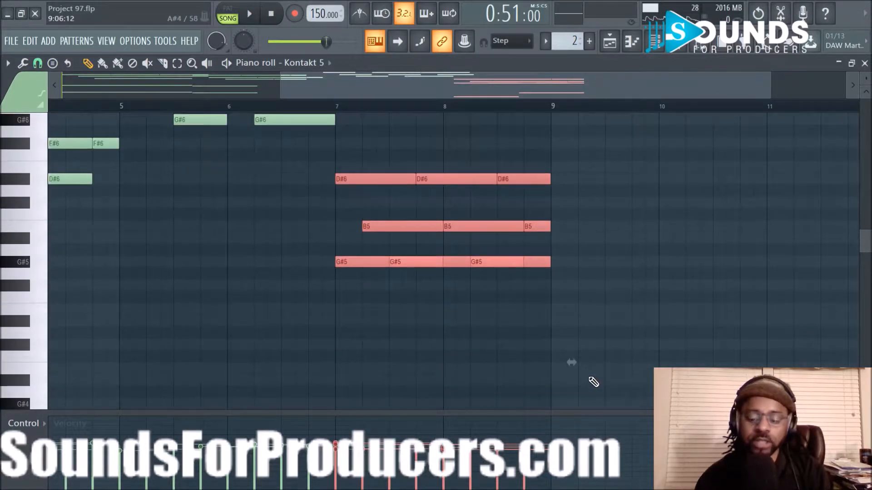
pyautogui.hotkey('ctrl', 'Up')
pyautogui.scroll(12, 561, 358)
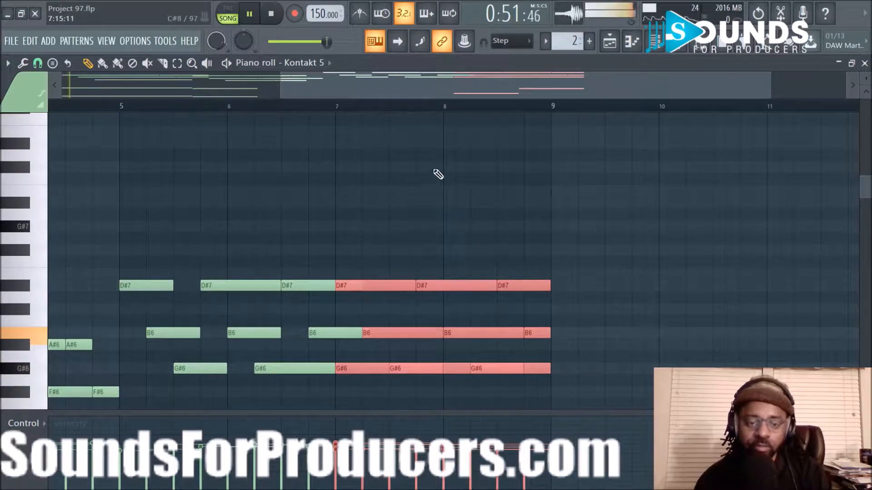
# - Review Pattern 2 from its first bar during playback and look over the arrangement's tracks in the playlist
pyautogui.moveTo(441, 95); pyautogui.dragTo(205, 91)
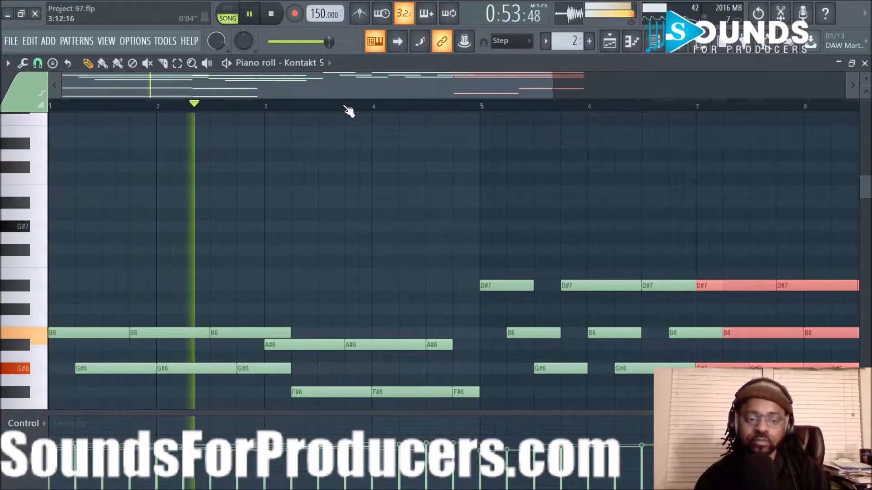
pyautogui.scroll(-2, 345, 107)
pyautogui.scroll(-8, 570, 156)
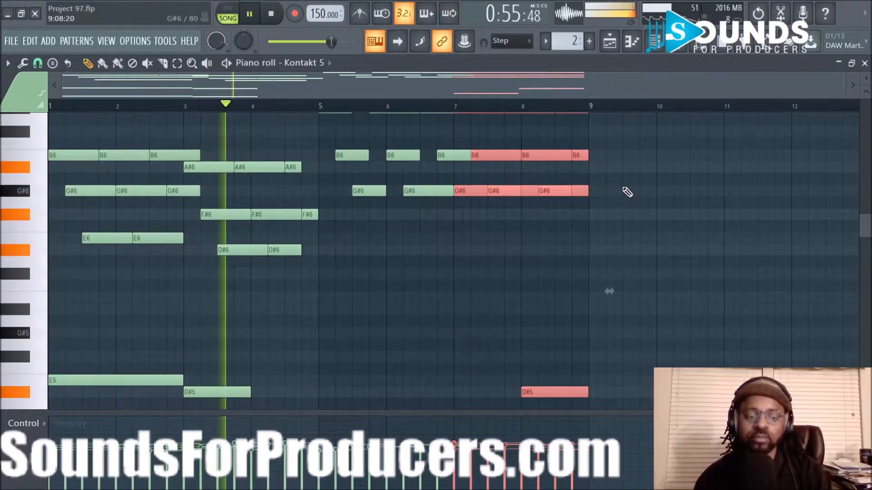
pyautogui.scroll(2, 626, 193)
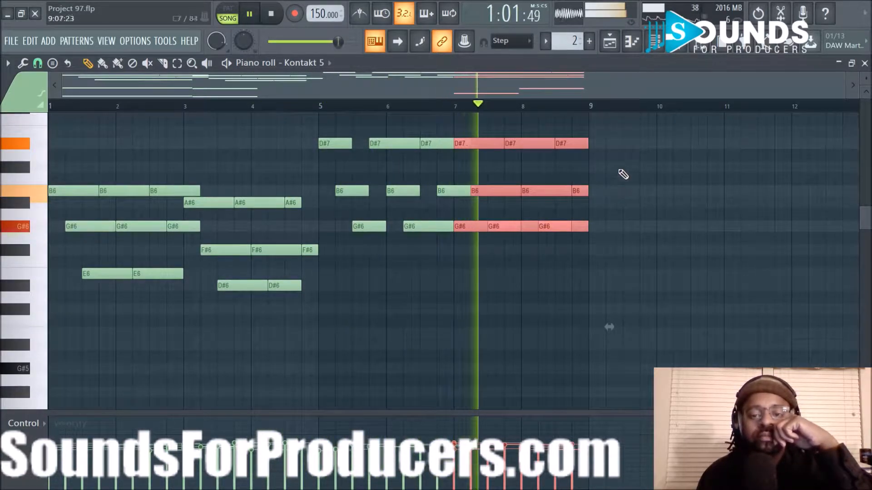
pyautogui.click(610, 40)
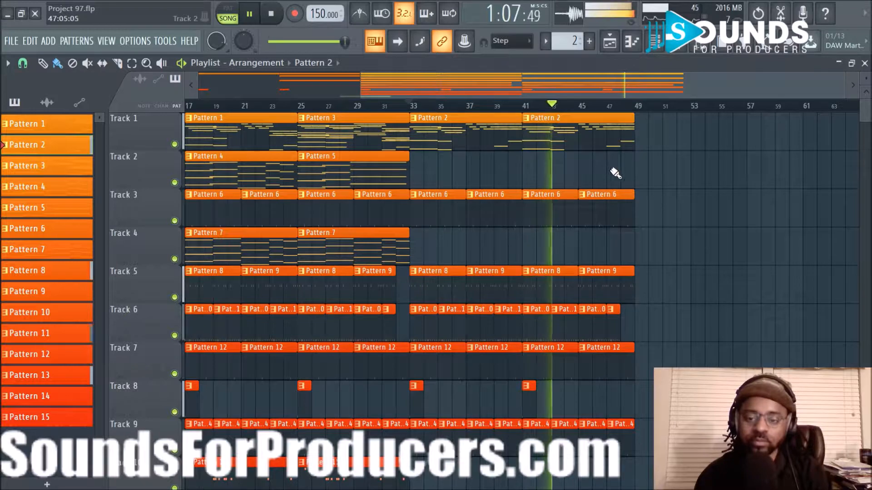
pyautogui.scroll(-3, 609, 173)
pyautogui.scroll(3, 610, 174)
pyautogui.scroll(-3, 610, 175)
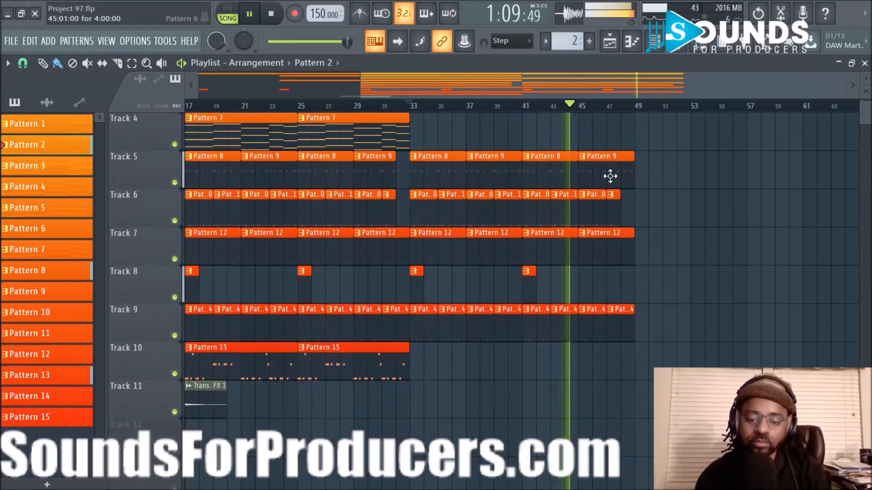
pyautogui.scroll(3, 609, 175)
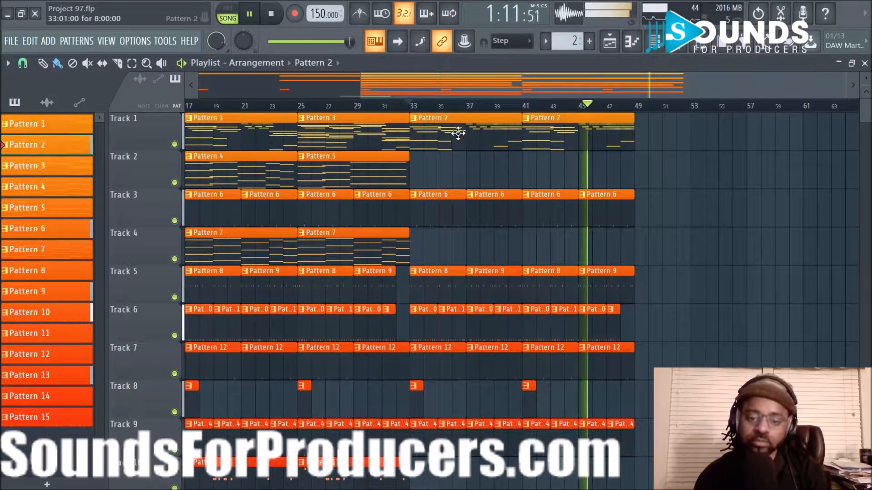
# - Duplicate all clips between bars 33 and 49 so the copies start at bar 49, and save the project
pyautogui.moveTo(430, 134); pyautogui.dragTo(633, 399)
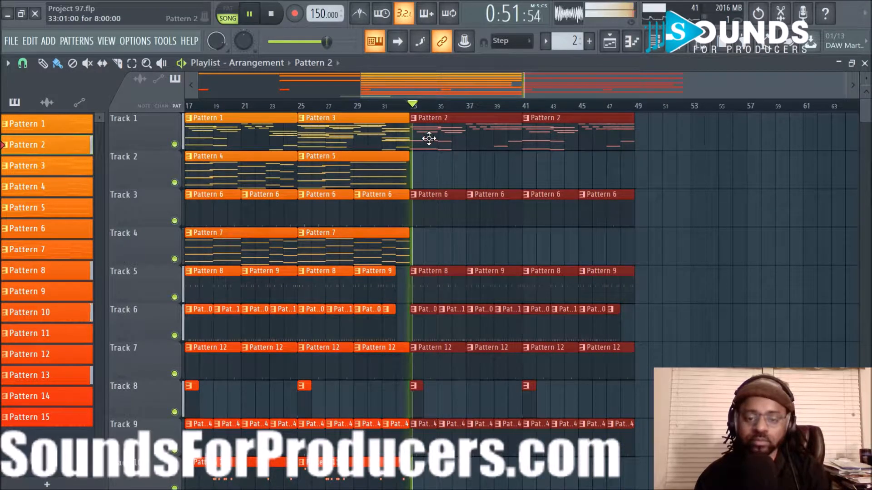
pyautogui.moveTo(429, 139); pyautogui.dragTo(654, 147)
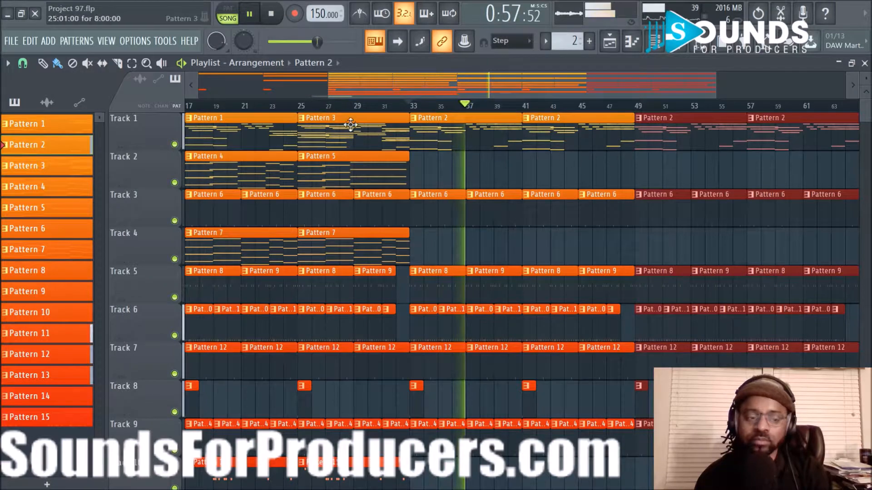
pyautogui.hotkey('ctrl', 's')
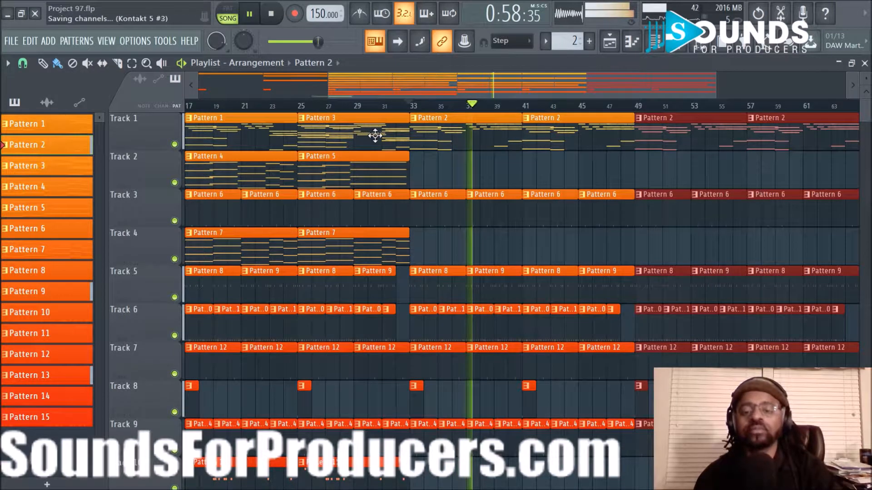
# - Shorten the Pattern 9 clip on Track 5 and the Pattern 6 clip on Track 3 at bar 45 to three bars
pyautogui.scroll(2, 570, 112)
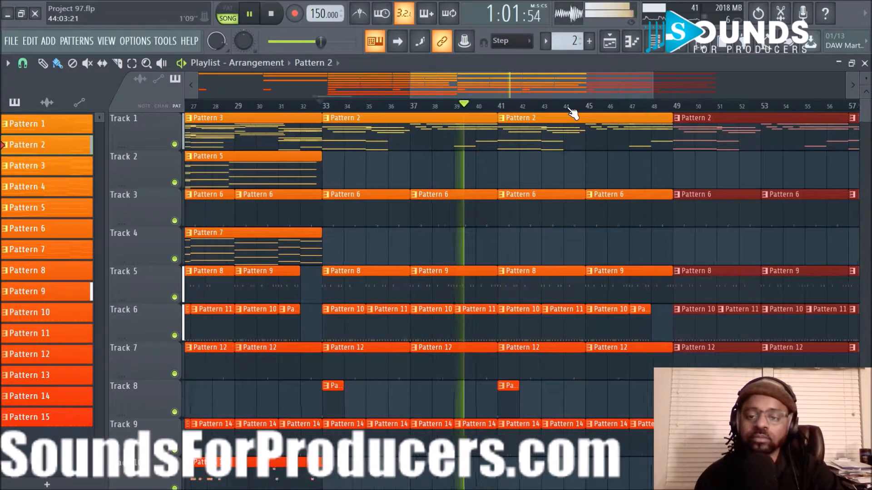
pyautogui.moveTo(525, 89); pyautogui.dragTo(564, 111)
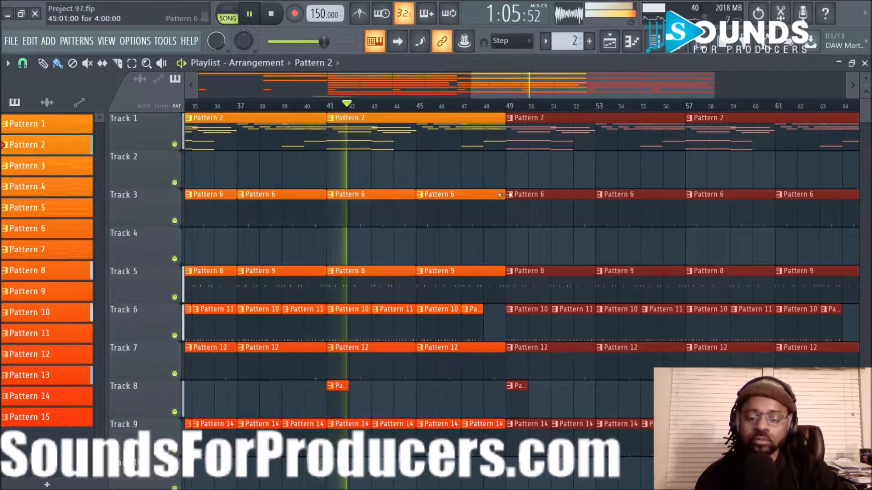
pyautogui.moveTo(505, 275); pyautogui.dragTo(479, 276)
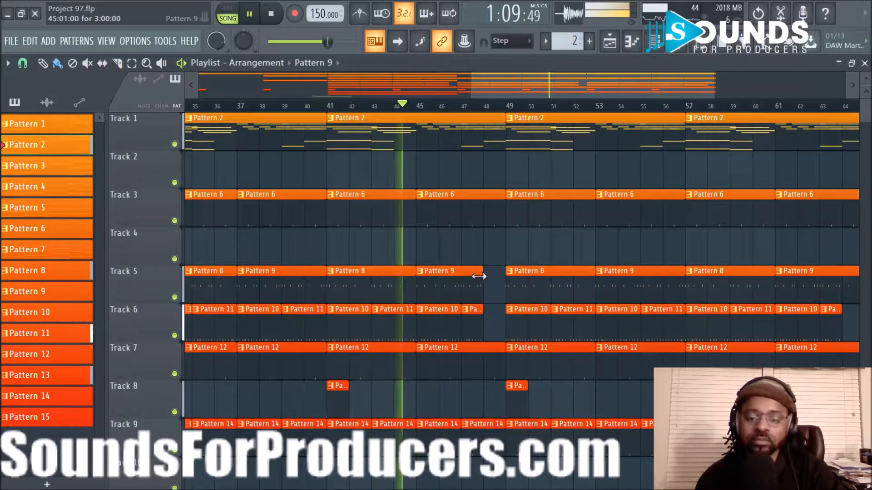
pyautogui.moveTo(500, 226); pyautogui.dragTo(481, 225)
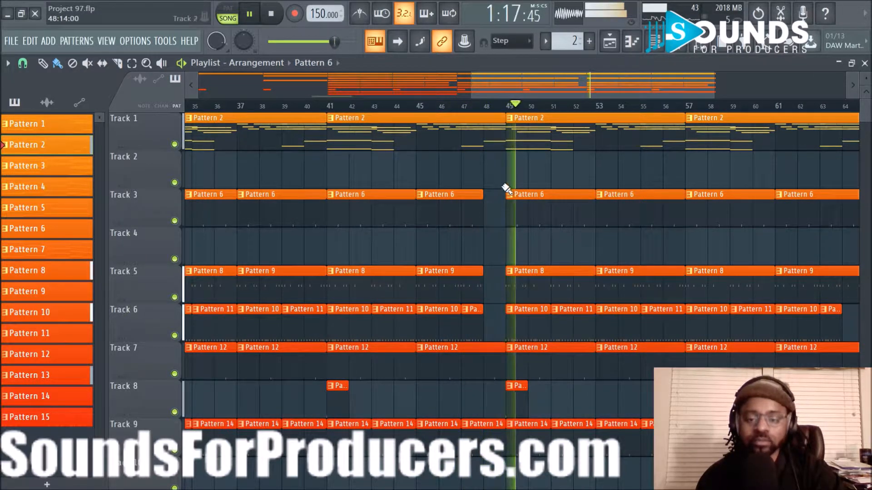
# - Stop playback and copy the Pattern 4 and Pattern 5 clips at bars 17 and 25 on Track 2 to bar 49
pyautogui.scroll(-5, 496, 114)
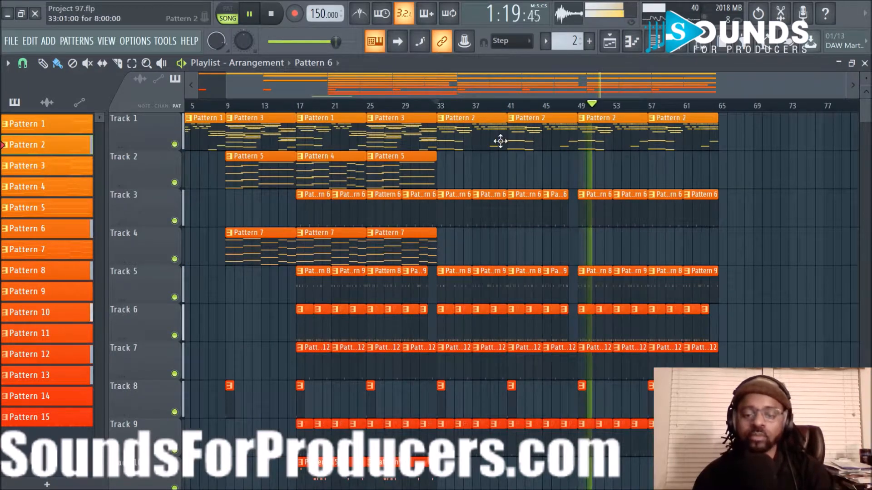
pyautogui.press('space')
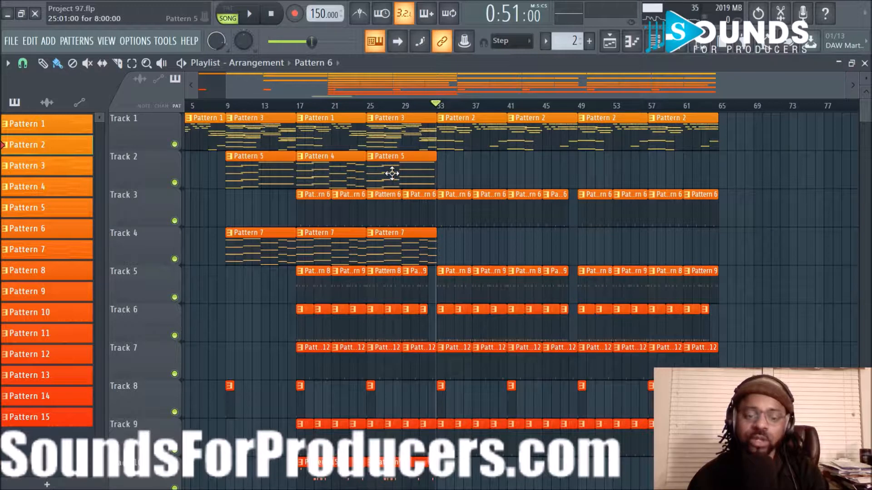
pyautogui.moveTo(348, 173); pyautogui.dragTo(619, 190)
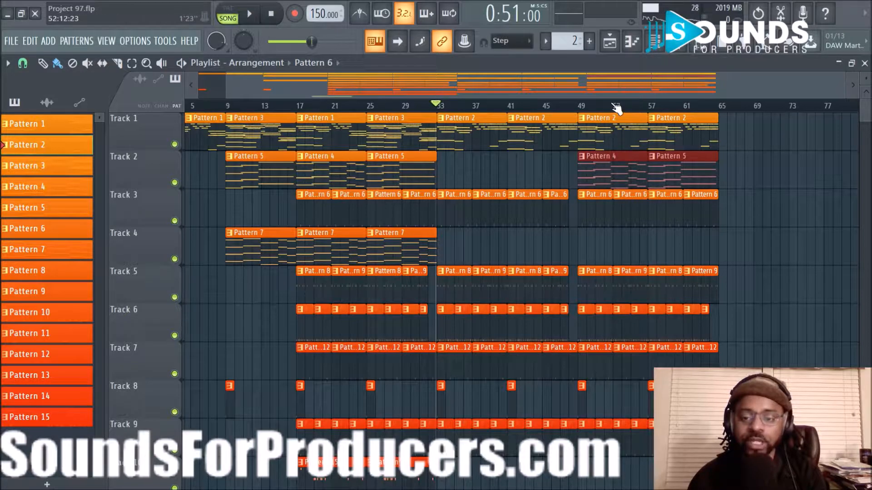
# - Play the arrangement, set the source pattern of the Track 1 clip at bar 57 to Pattern 3, and clear the clip selection
pyautogui.scroll(4, 616, 108)
pyautogui.scroll(-2, 616, 109)
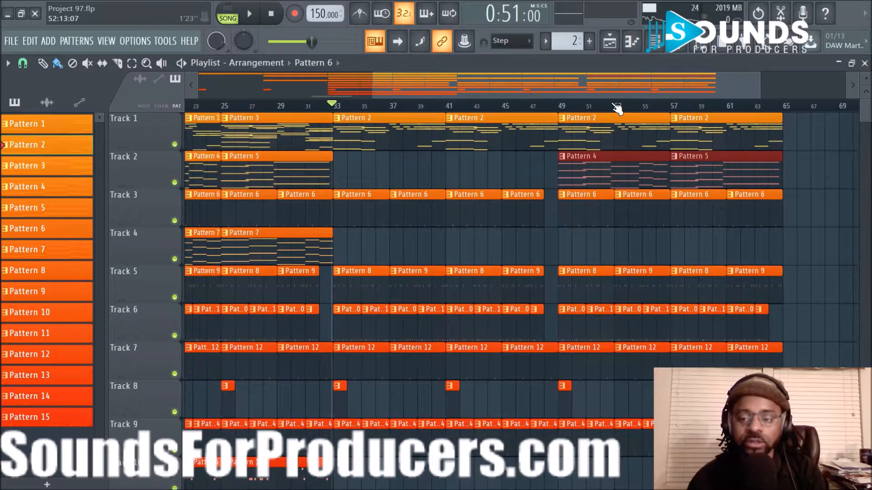
pyautogui.press('space')
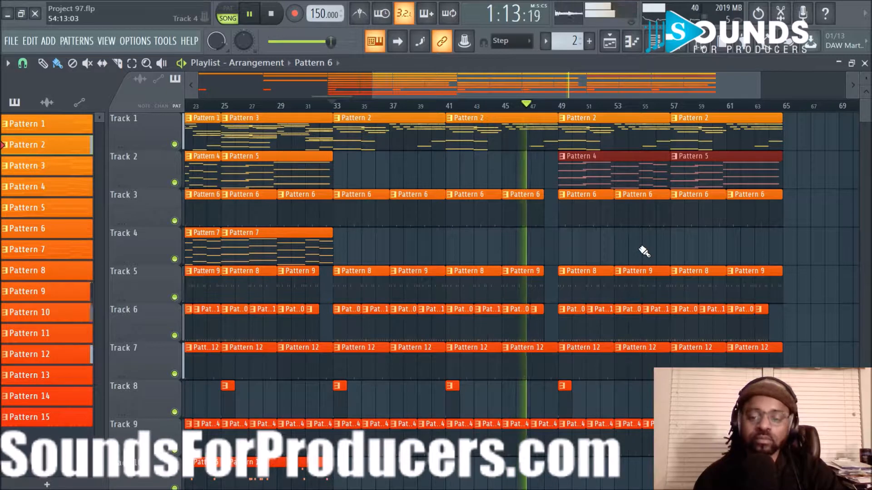
pyautogui.rightClick(676, 124)
pyautogui.moveTo(693, 153)
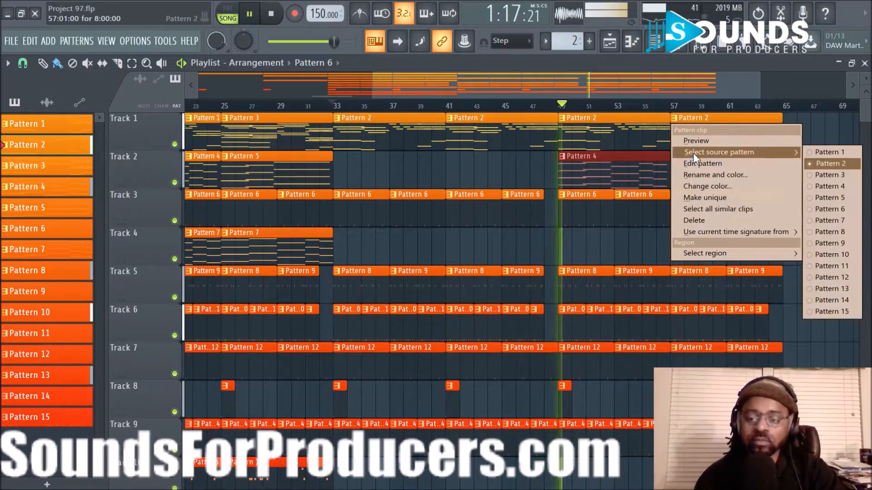
pyautogui.click(824, 176)
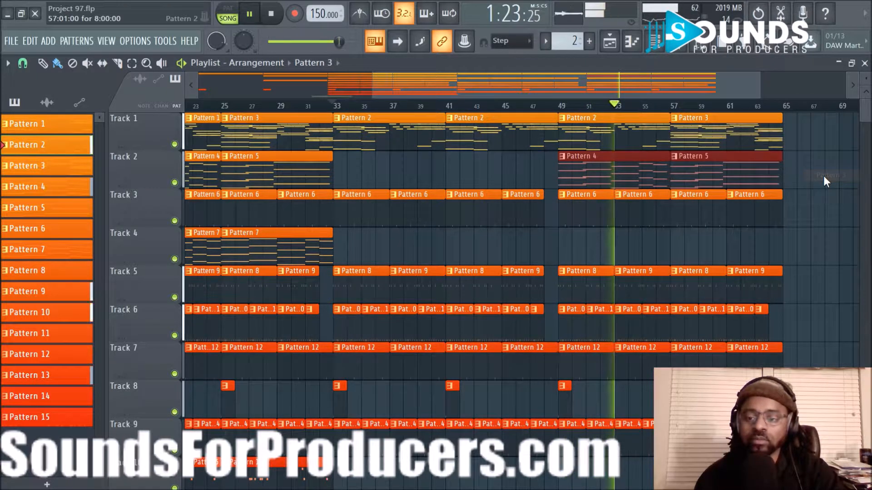
pyautogui.keyDown('ctrl'); pyautogui.click(818, 176); pyautogui.keyUp('ctrl')
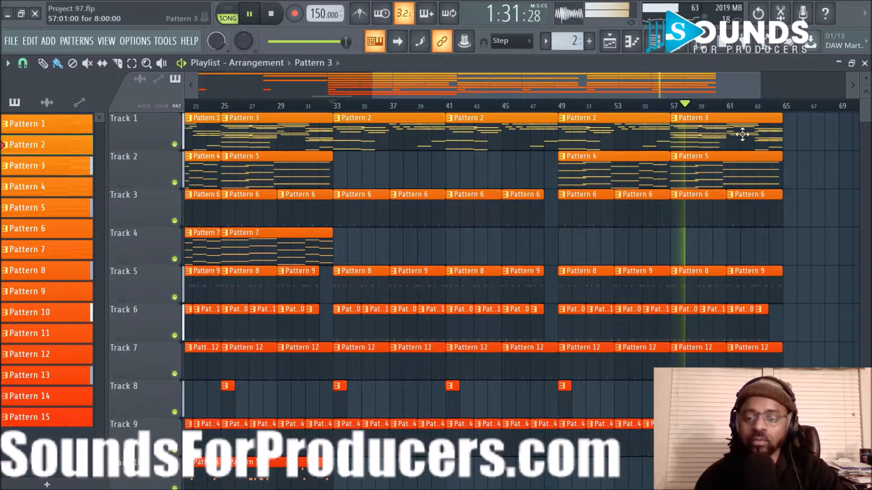
# - Look over the whole arrangement during playback, stop playback and save the project
pyautogui.scroll(-3, 720, 116)
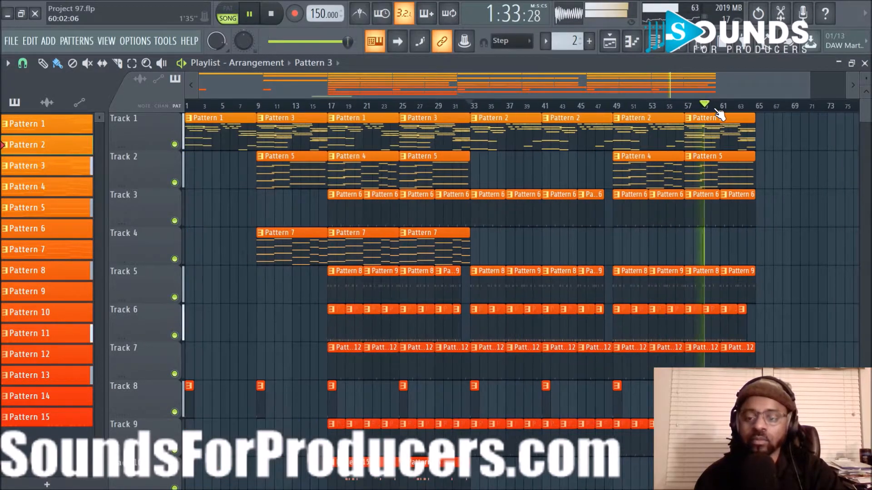
pyautogui.scroll(-2, 648, 211)
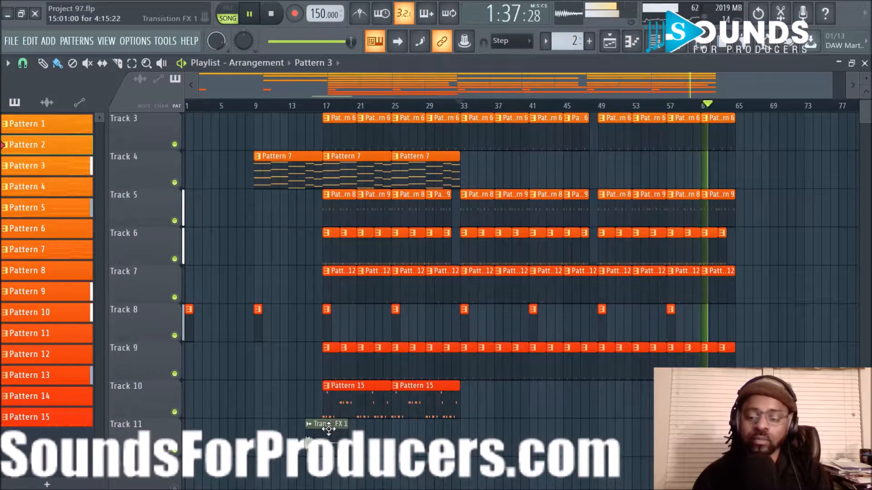
pyautogui.scroll(2, 752, 351)
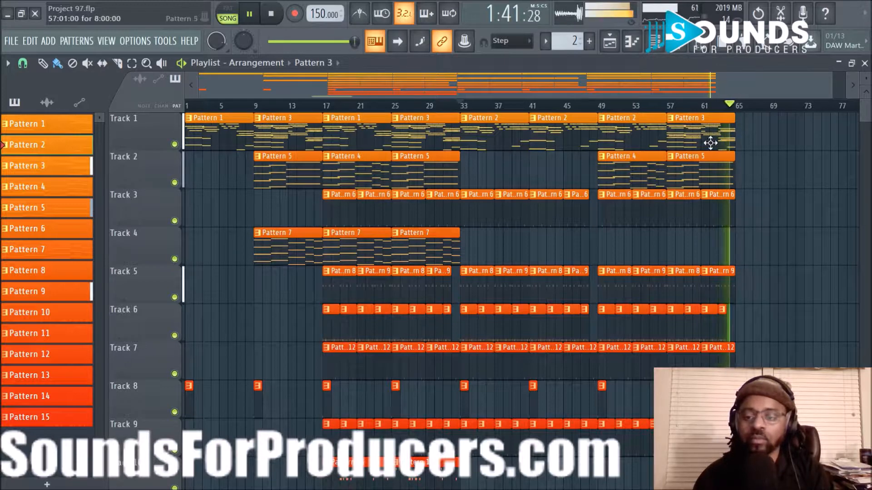
pyautogui.scroll(4, 708, 110)
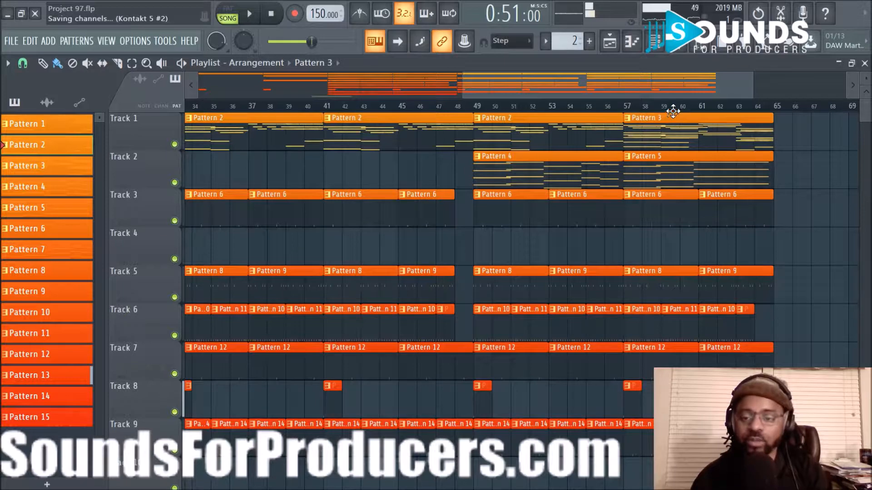
# - Delete the clips from bar 61 onward on Tracks 3, 5 and 6
pyautogui.scroll(-4, 678, 113)
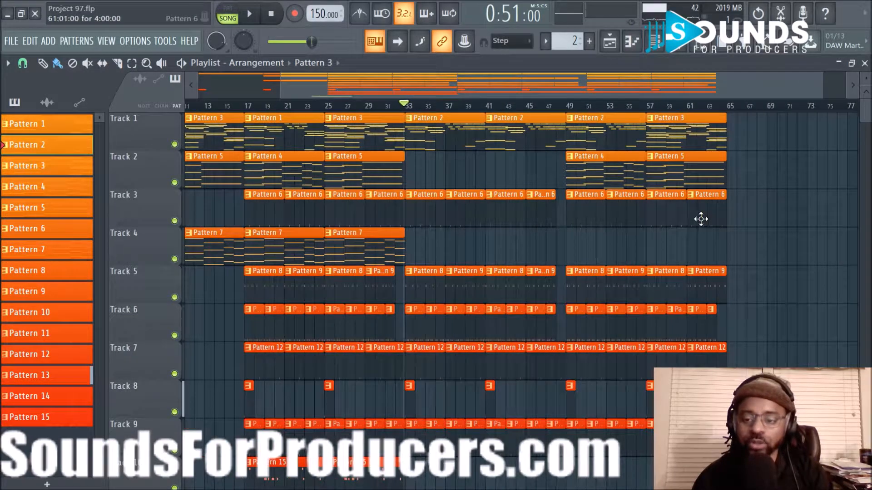
pyautogui.rightClick(705, 216)
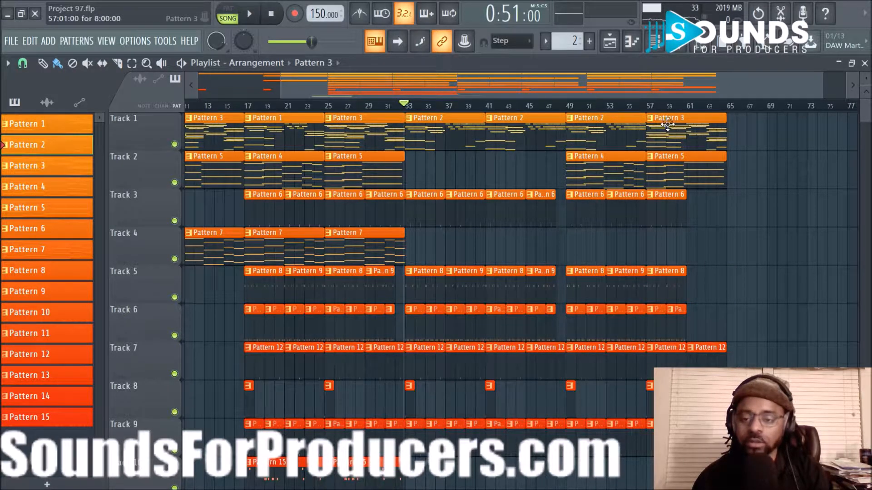
# - Copy all clips between bars 17 and 33 on Tracks 1 to 10 to bar 65
pyautogui.scroll(-3, 269, 372)
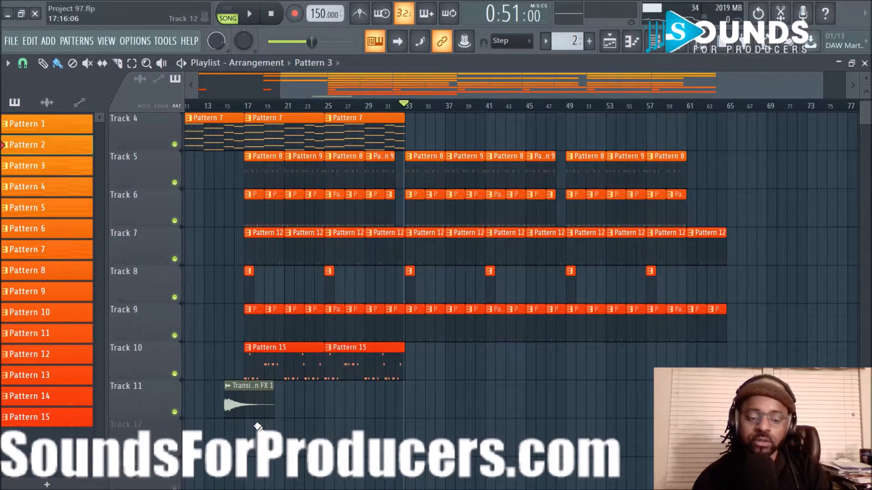
pyautogui.moveTo(252, 366); pyautogui.dragTo(414, 114)
pyautogui.scroll(-5, 491, 357)
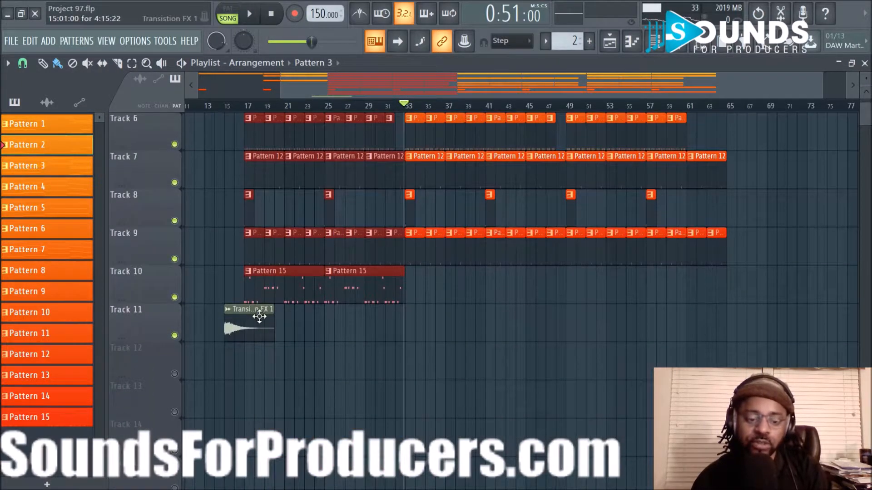
pyautogui.scroll(5, 490, 361)
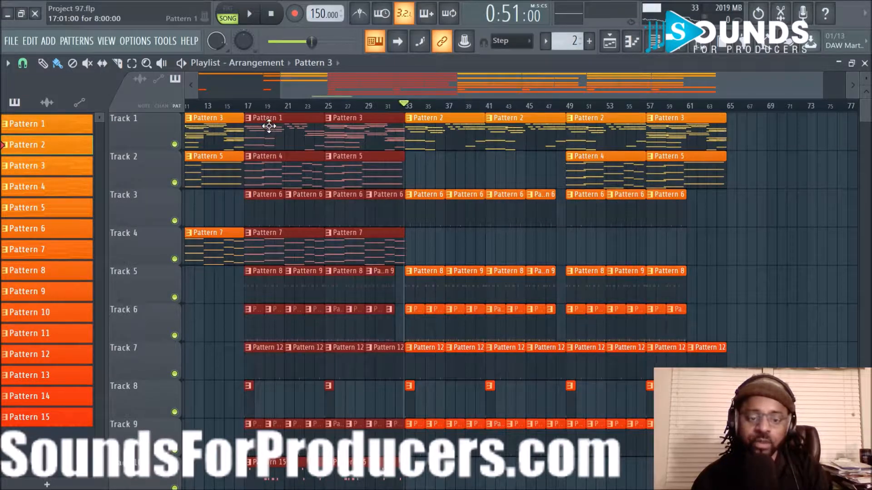
pyautogui.moveTo(271, 127); pyautogui.dragTo(753, 133)
pyautogui.moveTo(628, 85); pyautogui.dragTo(741, 91)
pyautogui.moveTo(587, 140)
pyautogui.mouseDown()
pyautogui.moveTo(605, 140)
pyautogui.moveTo(587, 140)
pyautogui.mouseUp()
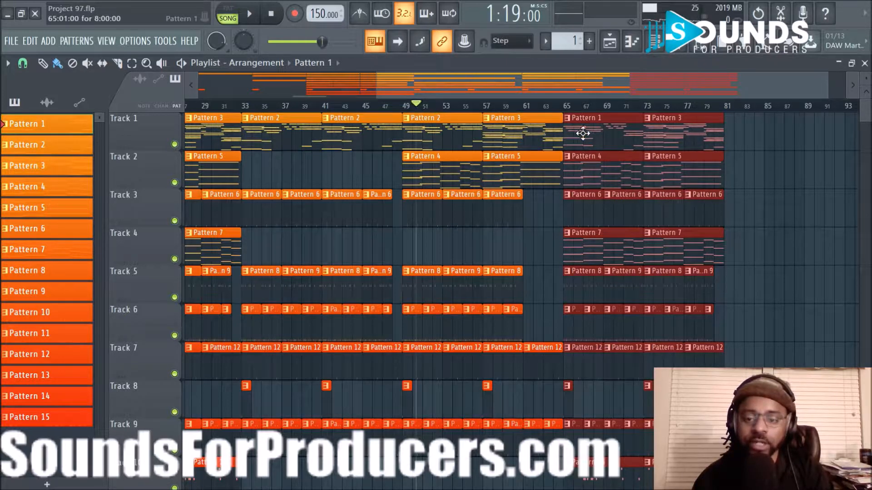
# - Play the arrangement into the copied section at bar 65, clear the clip selection, and stop playback
pyautogui.press('space')
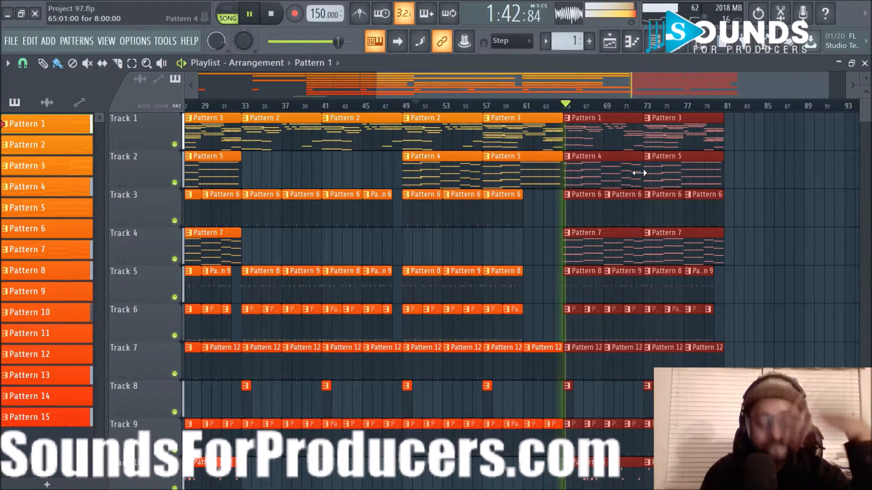
pyautogui.scroll(-3, 638, 171)
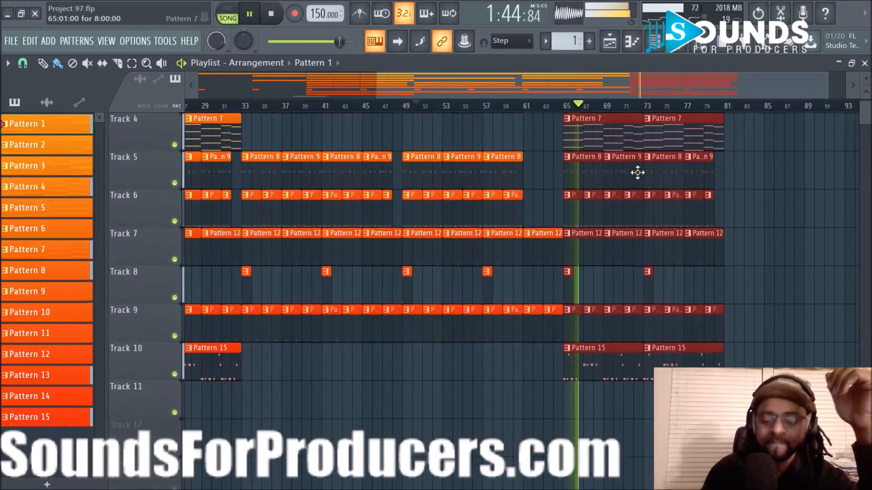
pyautogui.scroll(3, 637, 171)
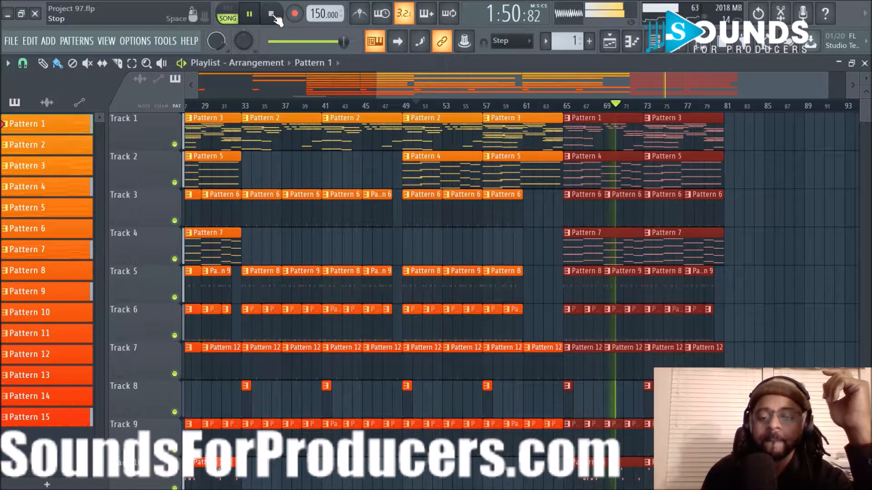
pyautogui.keyDown('ctrl'); pyautogui.click(820, 179); pyautogui.keyUp('ctrl')
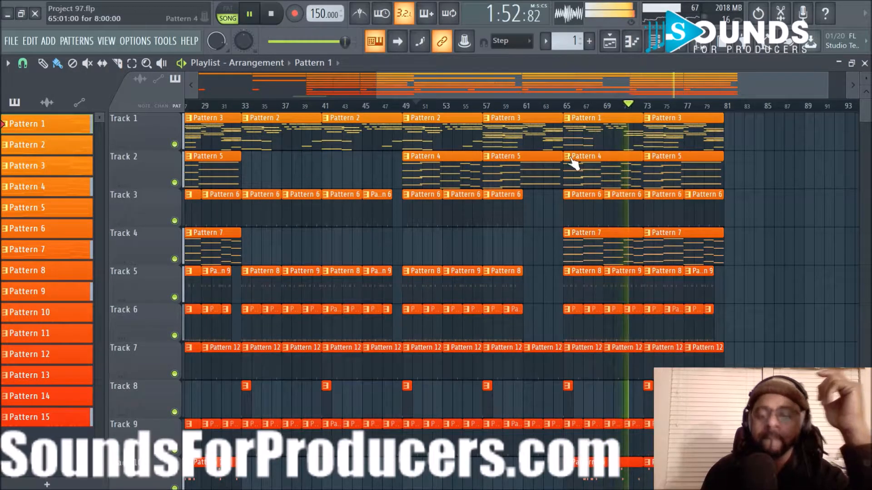
pyautogui.scroll(-2, 413, 201)
pyautogui.scroll(2, 414, 201)
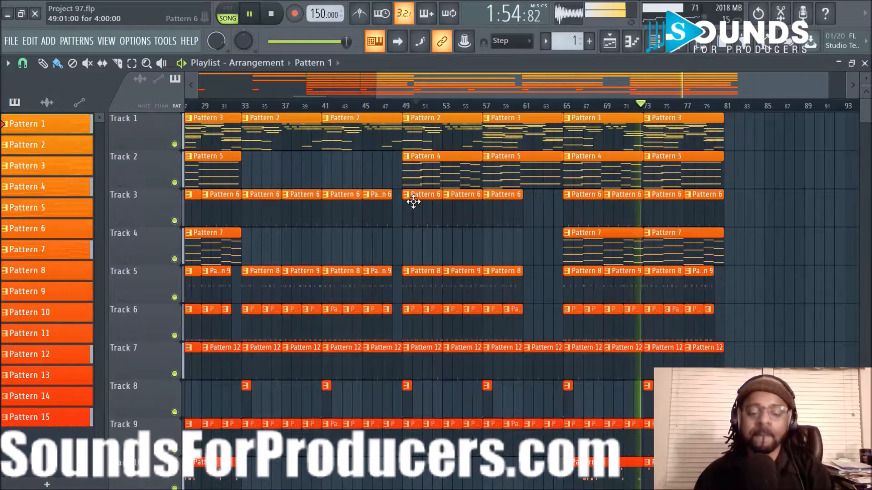
pyautogui.scroll(-2, 413, 201)
pyautogui.press('space')
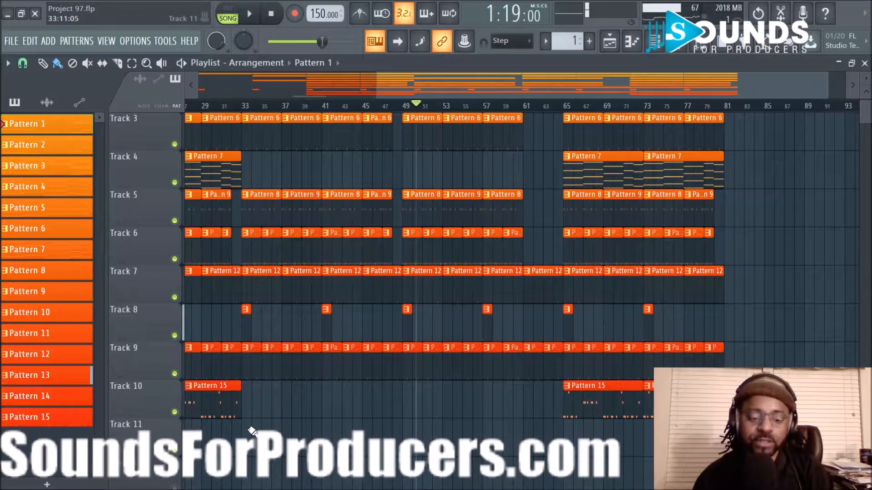
# - Copy the whole block of clips between bars 33 and 81 on all tracks to bar 81
pyautogui.moveTo(248, 436); pyautogui.dragTo(793, 164)
pyautogui.scroll(-4, 792, 171)
pyautogui.scroll(4, 789, 178)
pyautogui.moveTo(263, 138); pyautogui.dragTo(713, 149)
pyautogui.moveTo(703, 149); pyautogui.dragTo(704, 150)
pyautogui.moveTo(546, 88); pyautogui.dragTo(590, 88)
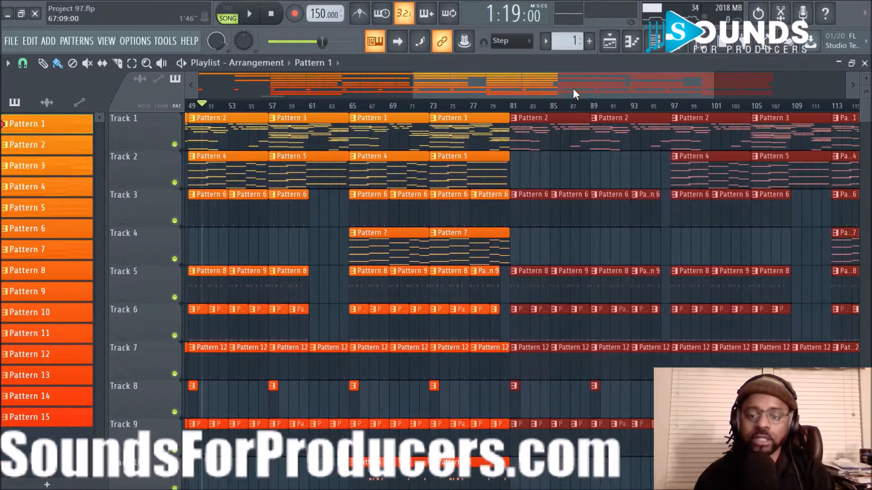
# - Clear the selection and copy the two Pattern 15 clips at bars 65 and 73 on Track 10 to bar 81
pyautogui.scroll(-5, 545, 211)
pyautogui.click(578, 338)
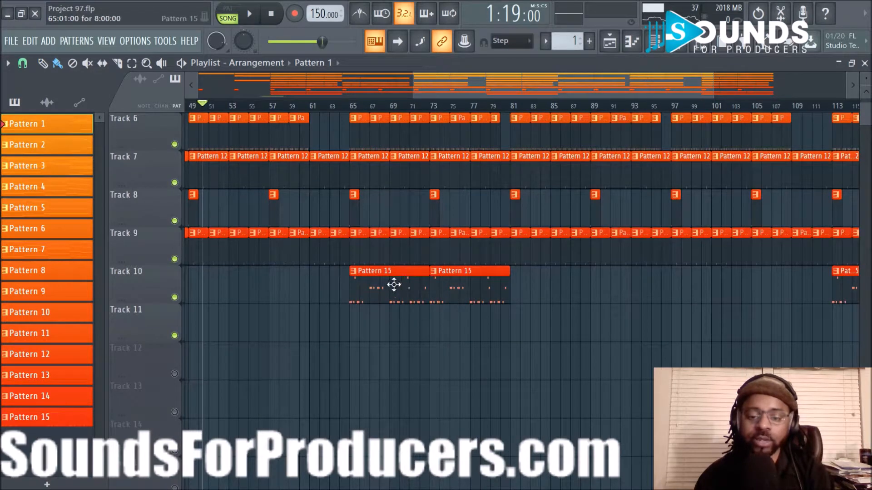
pyautogui.moveTo(444, 296); pyautogui.dragTo(497, 291)
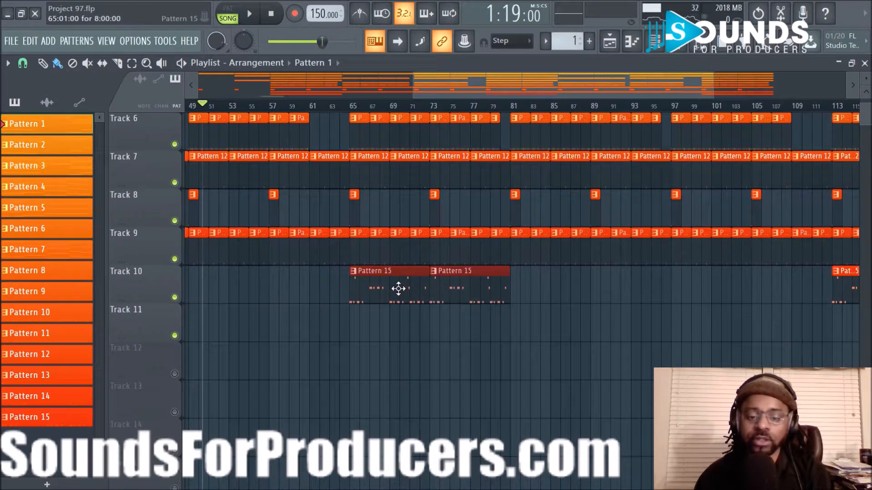
pyautogui.moveTo(403, 289)
pyautogui.mouseDown()
pyautogui.moveTo(581, 290)
pyautogui.moveTo(562, 288)
pyautogui.mouseUp()
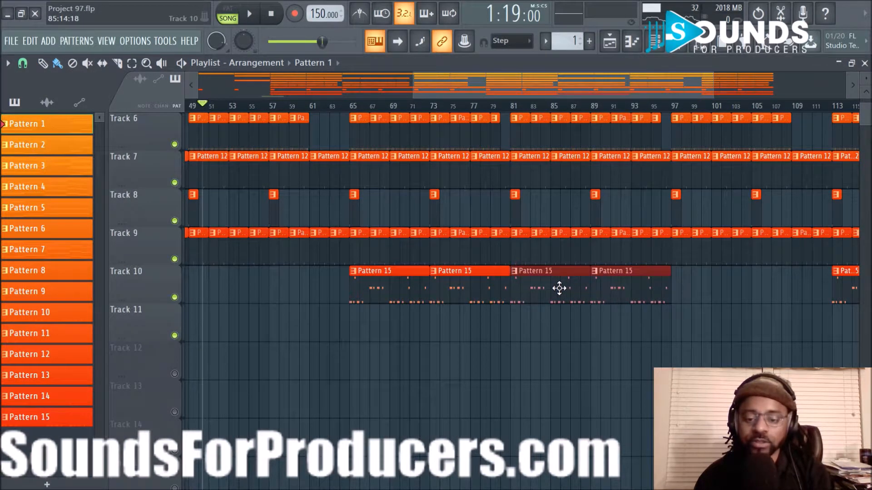
pyautogui.scroll(5, 571, 293)
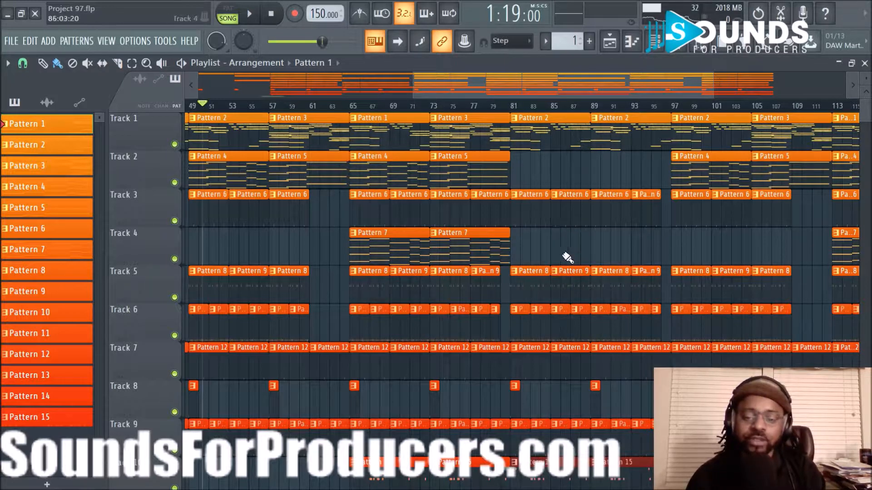
# - Delete the Pattern 8 clip at bar 81 and the Pattern 9 clip at bar 85 on Track 5 while auditioning the section
pyautogui.scroll(3, 508, 112)
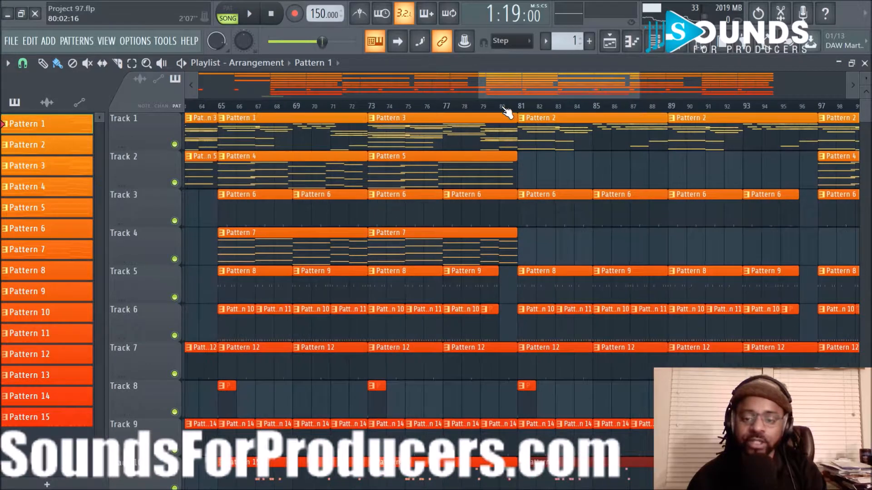
pyautogui.rightClick(534, 294)
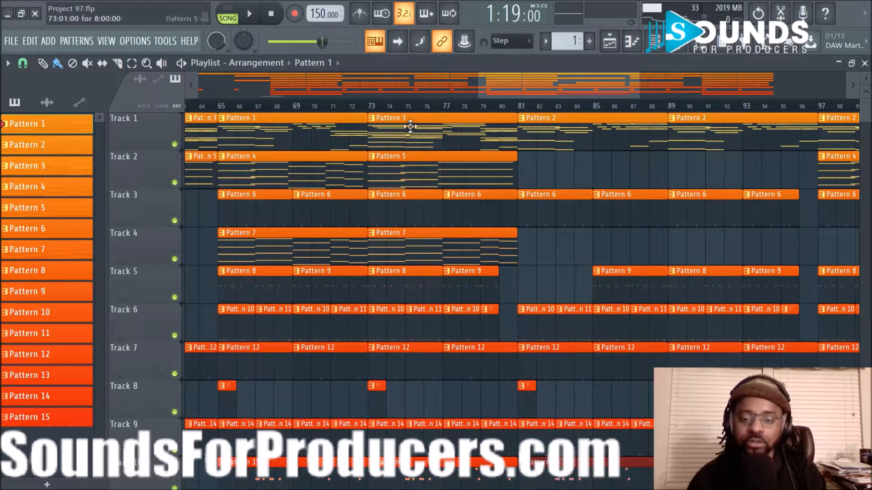
pyautogui.press('space')
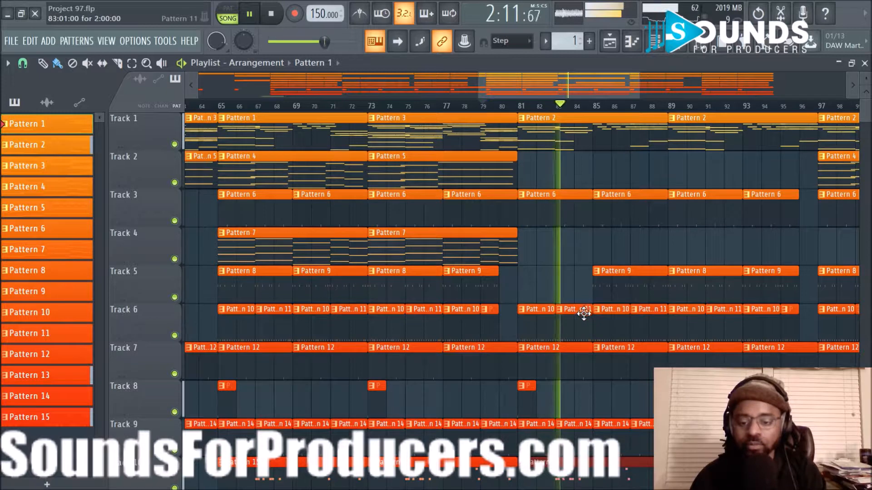
pyautogui.rightClick(605, 297)
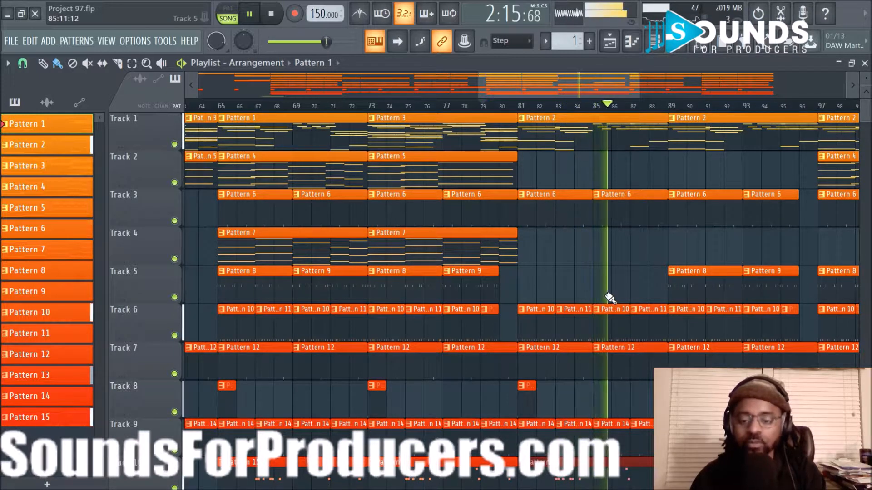
pyautogui.scroll(-5, 594, 107)
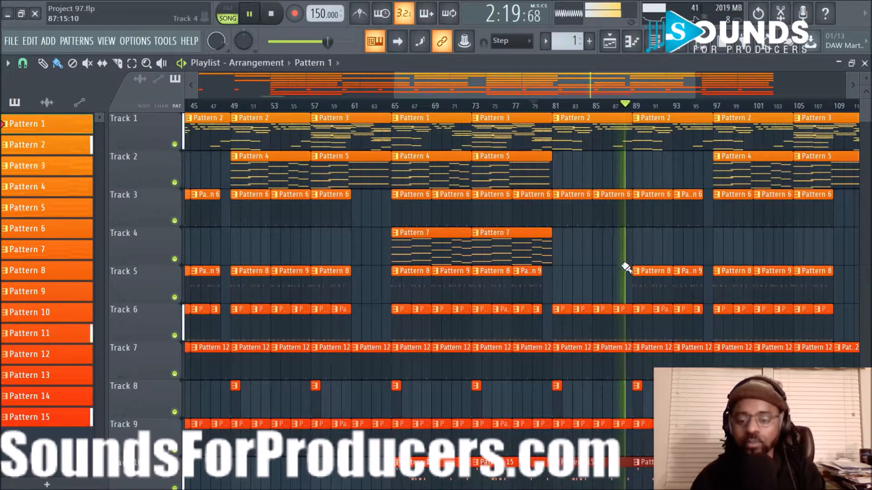
pyautogui.press('space')
# - Play from bar 79, shorten the Pattern 11 clip at bar 87 on Track 6 by one bar, and replay the section
pyautogui.scroll(8, 609, 103)
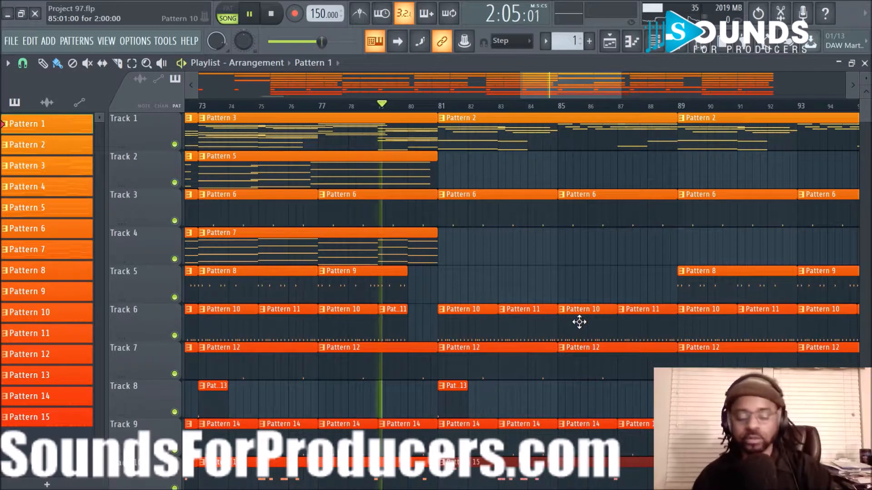
pyautogui.press('space')
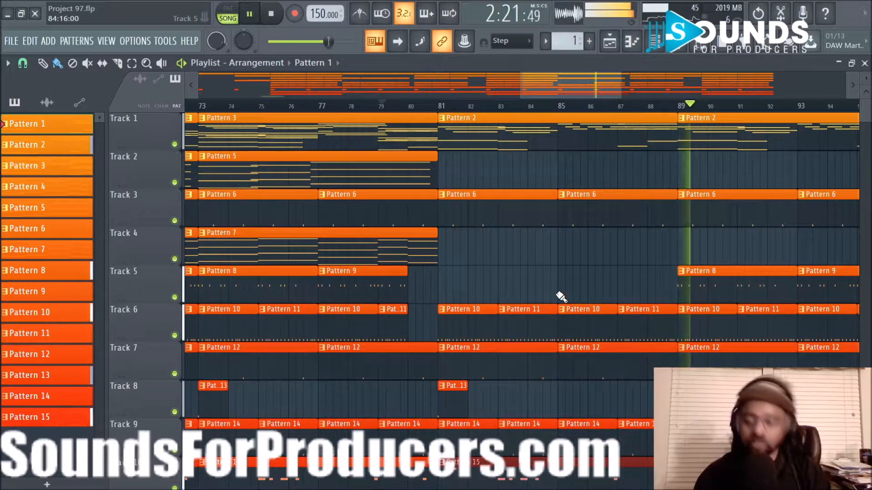
pyautogui.press('space')
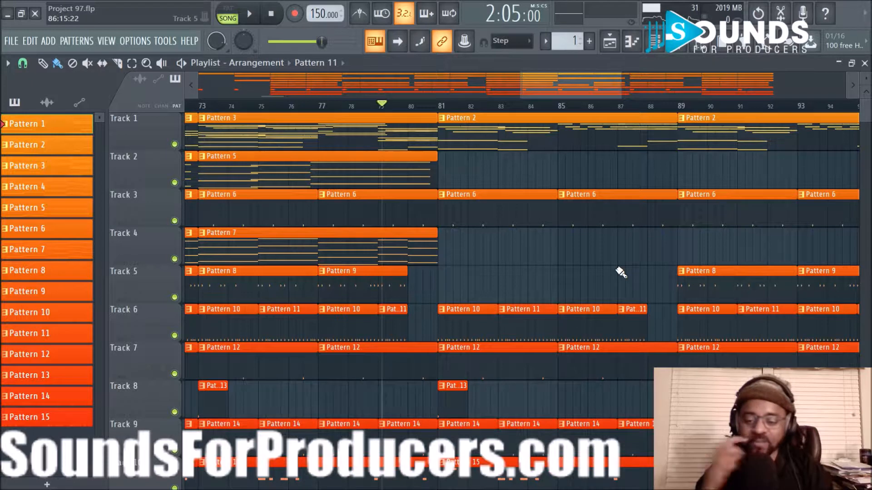
pyautogui.press('space')
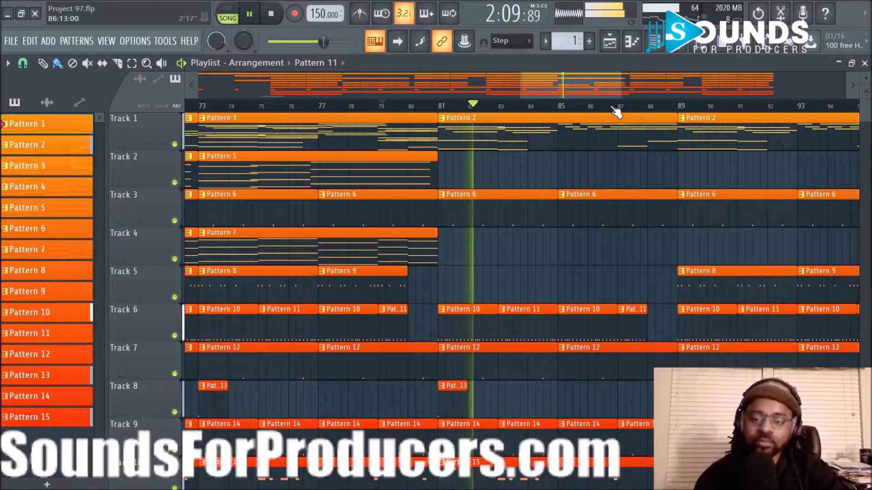
pyautogui.scroll(-2, 615, 111)
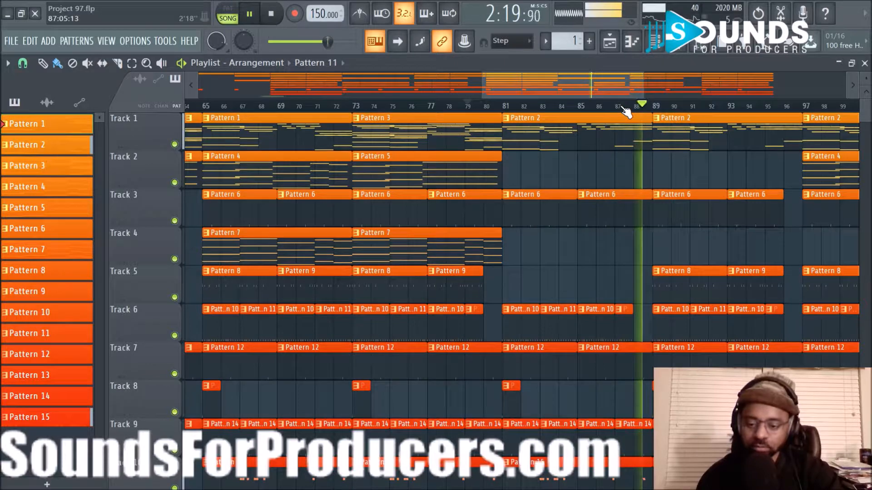
pyautogui.scroll(-3, 626, 112)
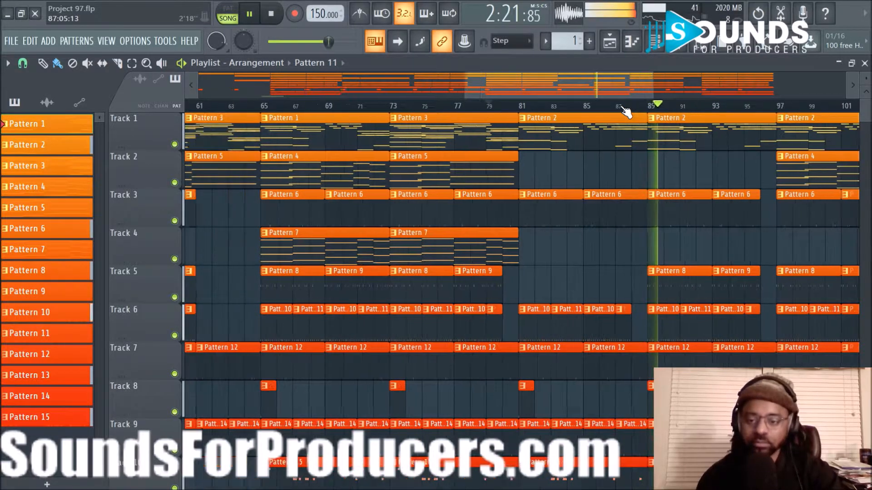
# - Delete the Track 2 clips at bars 97 and 105, and copy the Track 4 Pattern 7 clips at bars 65 and 73 to bar 97
pyautogui.moveTo(620, 85); pyautogui.dragTo(680, 94)
pyautogui.rightClick(609, 167)
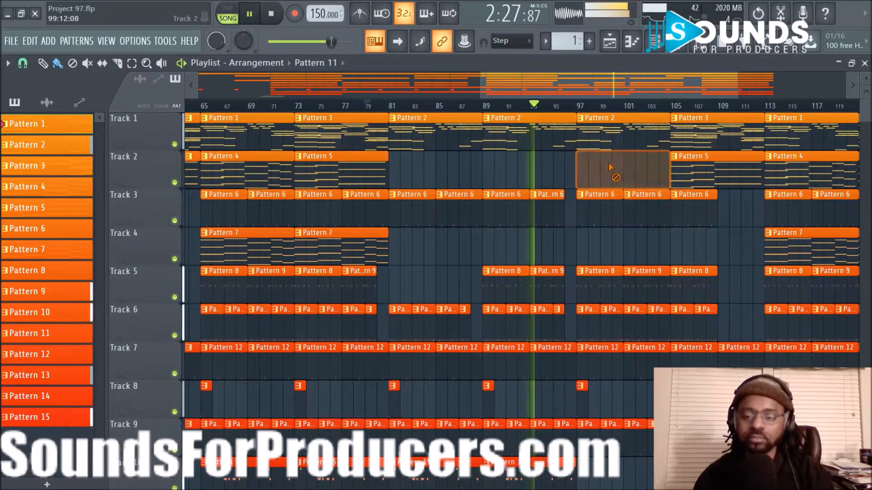
pyautogui.rightClick(709, 171)
pyautogui.moveTo(263, 253); pyautogui.dragTo(342, 246)
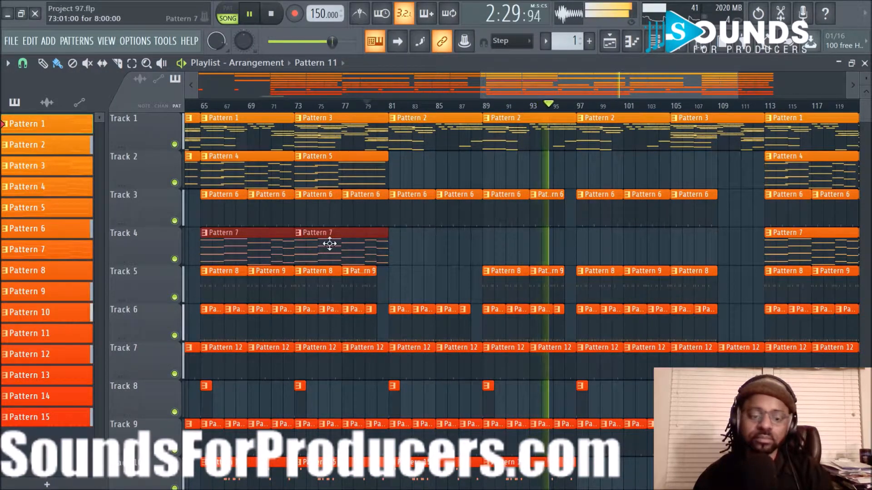
pyautogui.moveTo(274, 249); pyautogui.dragTo(648, 276)
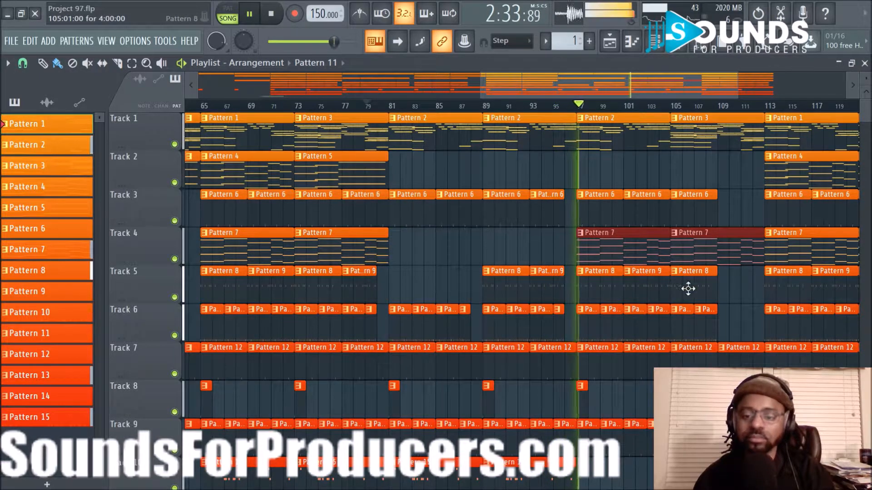
# - Clear the selection, trim the start of the Pattern 8 clip at bar 105 on Track 5, and replay from bar 79
pyautogui.click(735, 285)
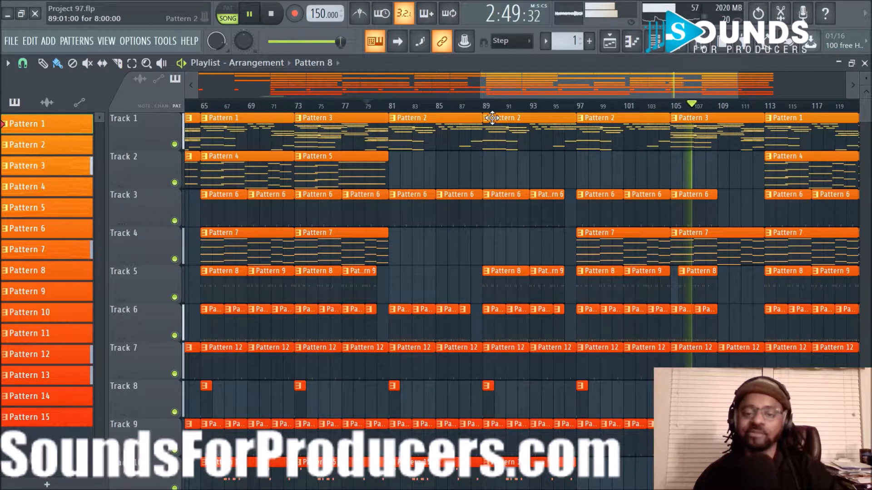
pyautogui.press('space')
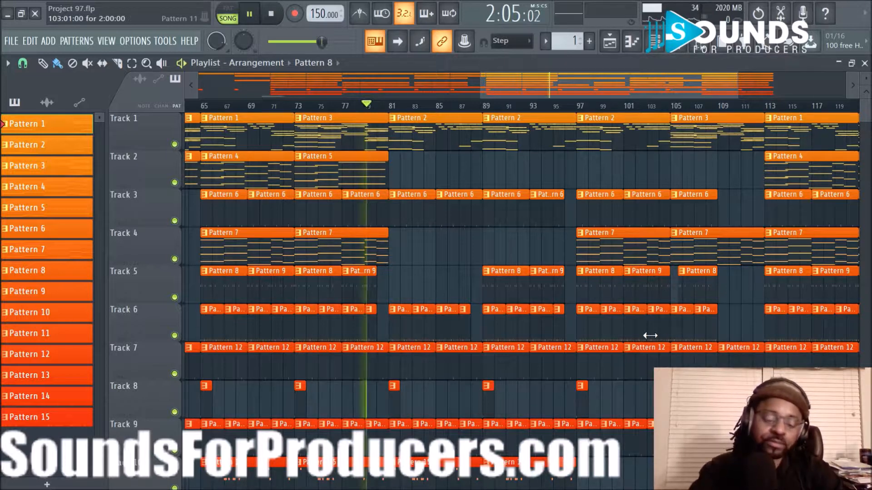
pyautogui.press('space')
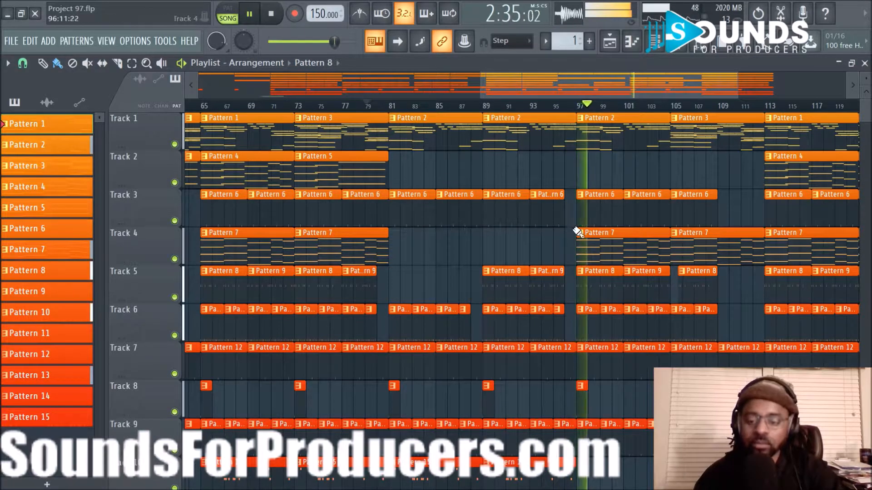
# - Trim one bar off the start of the Pattern 10 clip at bar 101 on Track 6 and replay from about bar 95
pyautogui.scroll(2, 619, 117)
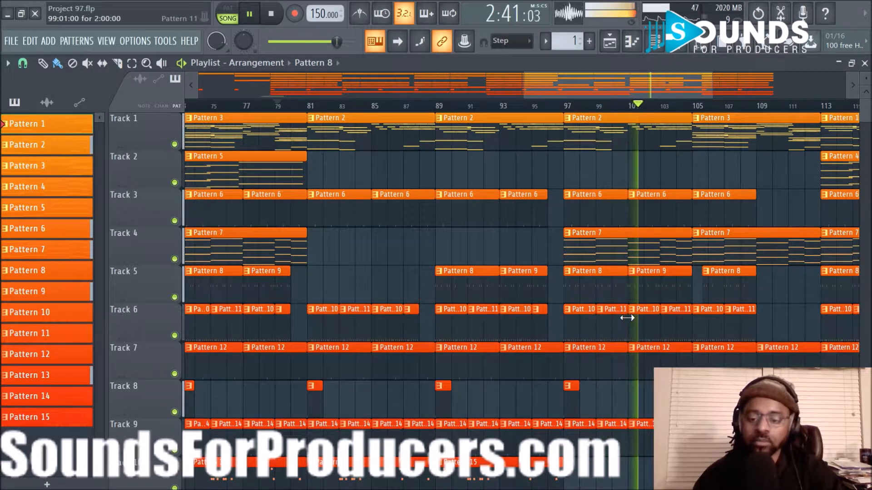
pyautogui.moveTo(629, 321); pyautogui.dragTo(644, 328)
pyautogui.click(527, 106)
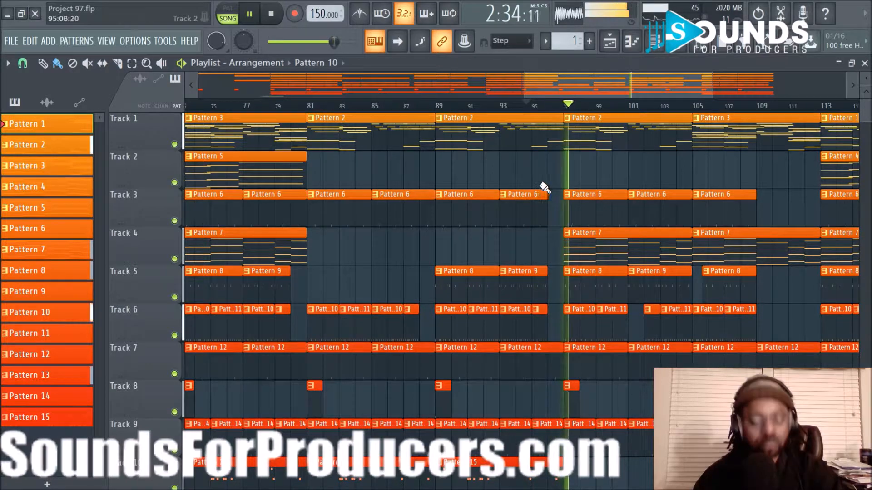
pyautogui.scroll(-2, 574, 114)
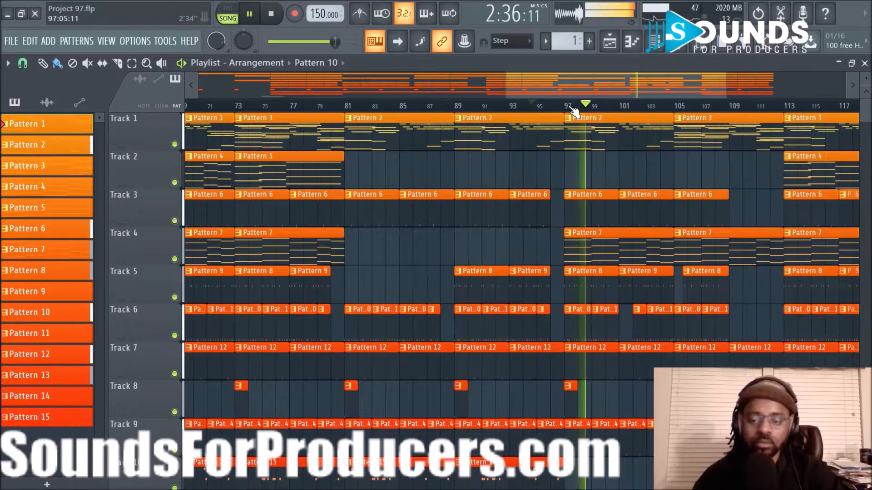
# - Stop playback and extend the start of the trimmed Pattern 10 clip on Track 6 back to bar 101
pyautogui.scroll(-4, 574, 111)
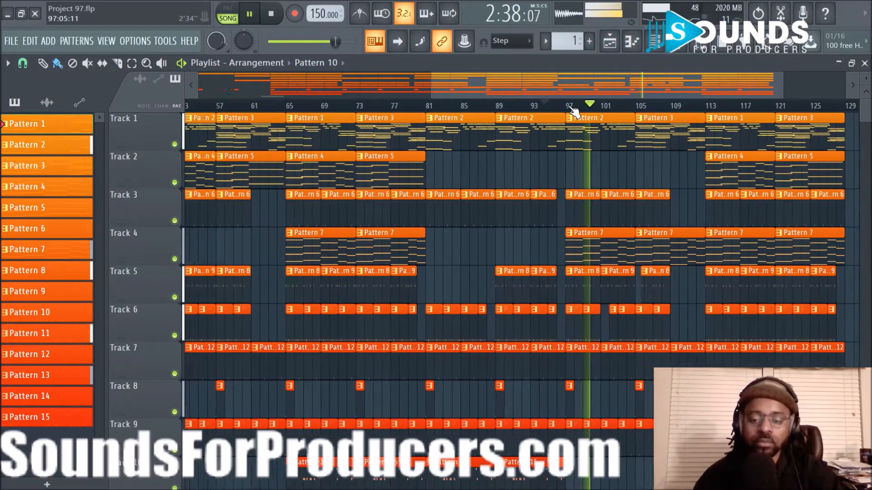
pyautogui.scroll(-2, 565, 186)
pyautogui.scroll(-2, 565, 185)
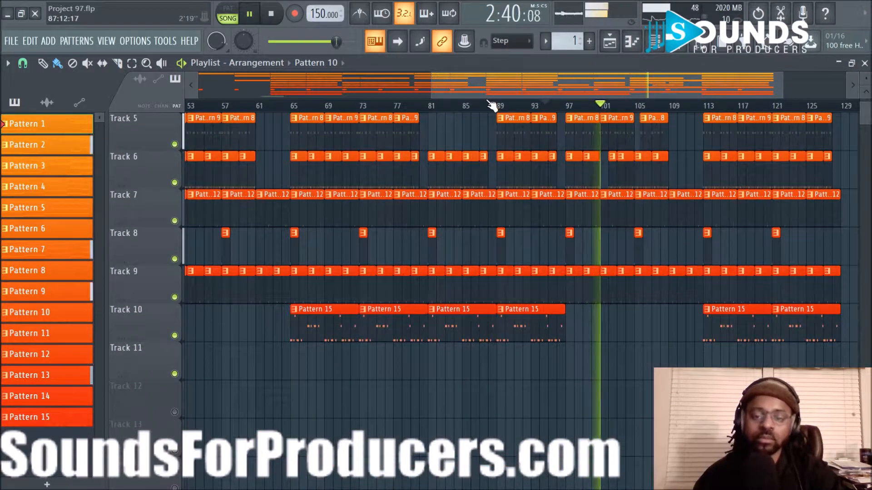
pyautogui.scroll(-3, 490, 109)
pyautogui.scroll(-1, 491, 108)
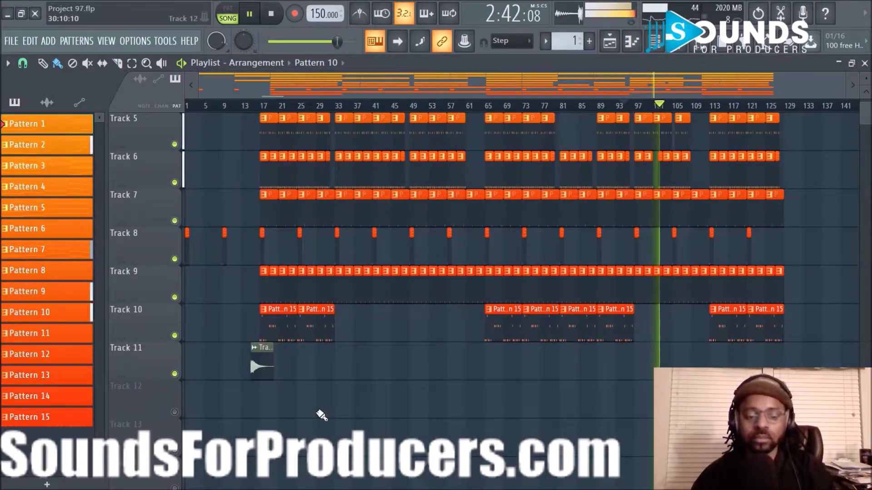
pyautogui.press('space')
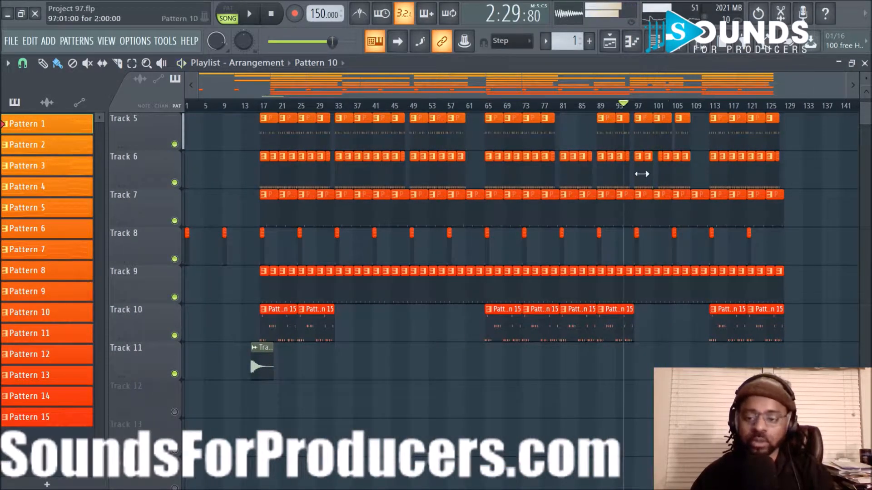
pyautogui.scroll(8, 647, 111)
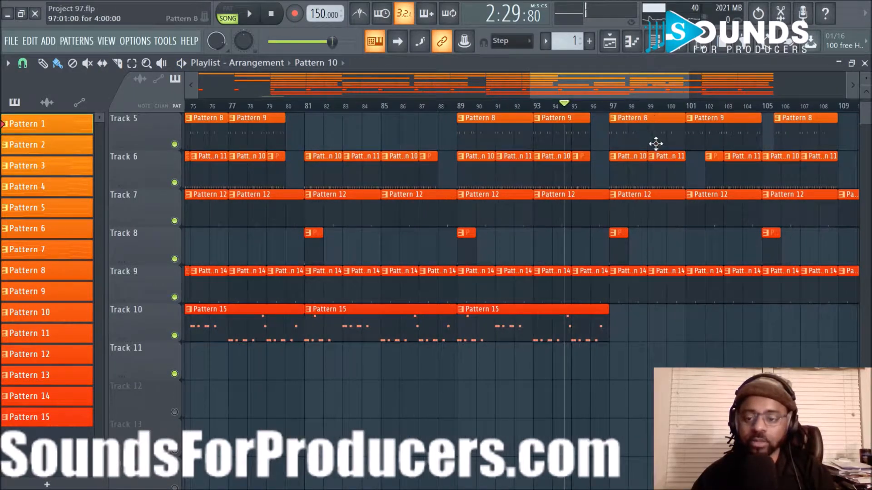
pyautogui.scroll(4, 647, 133)
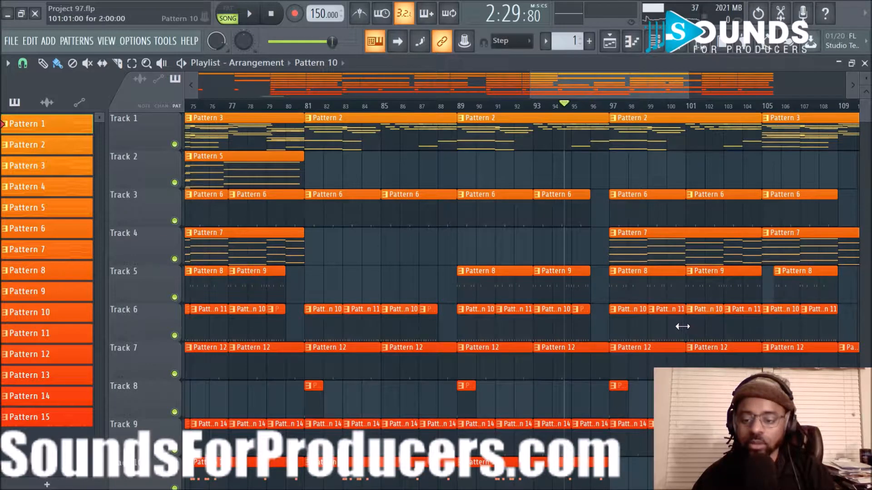
# - Copy the Transition FX 1 clip on Track 11 from the intro and align the copy to bar 111
pyautogui.scroll(-5, 661, 323)
pyautogui.scroll(-5, 511, 113)
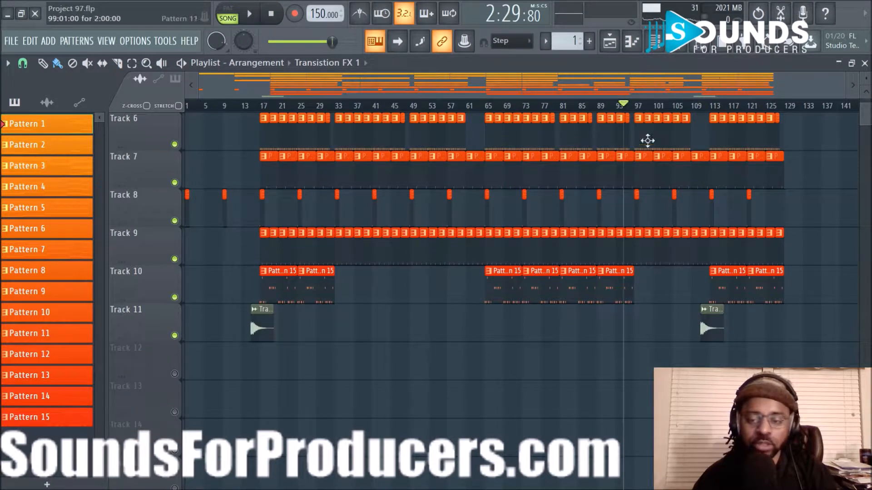
pyautogui.scroll(3, 649, 107)
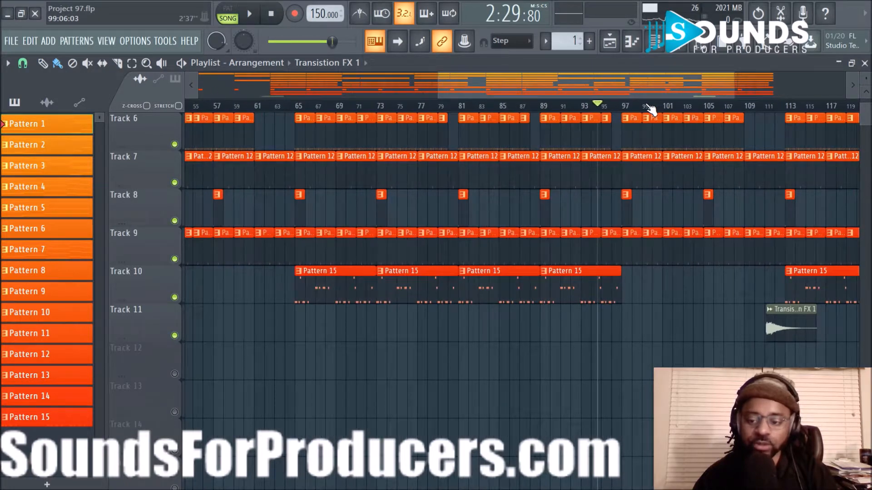
pyautogui.moveTo(637, 85); pyautogui.dragTo(696, 125)
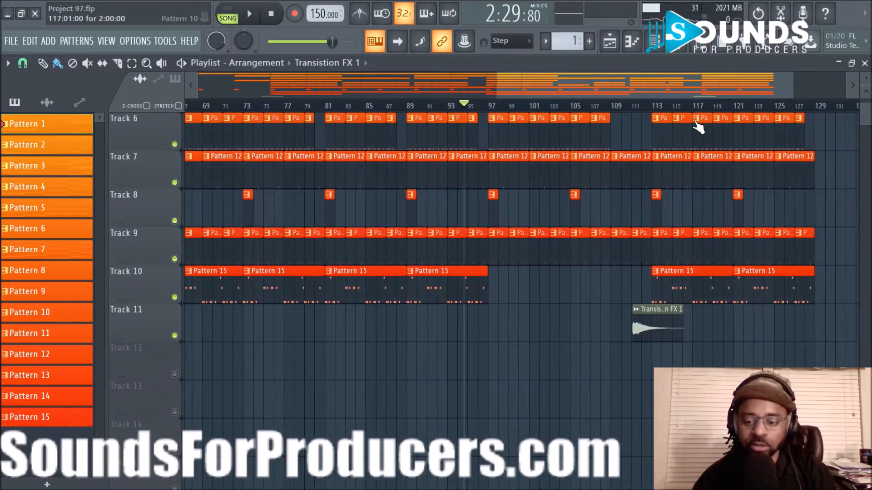
pyautogui.click(662, 320)
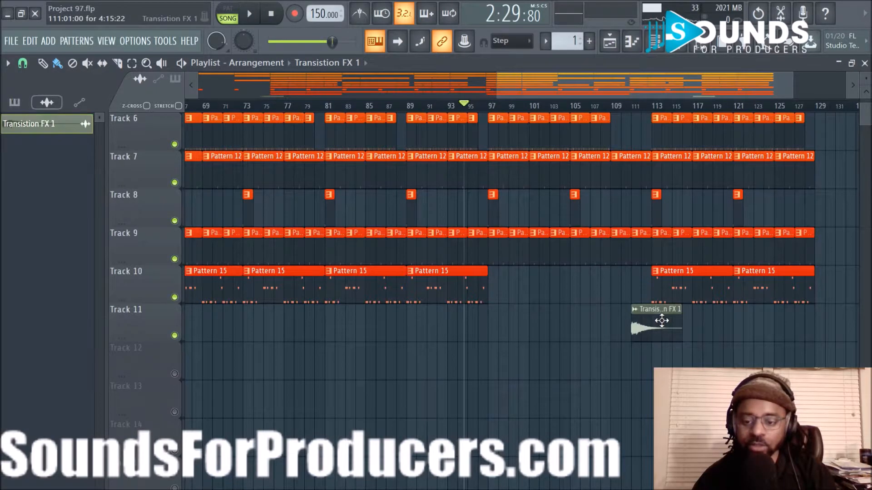
pyautogui.scroll(3, 643, 113)
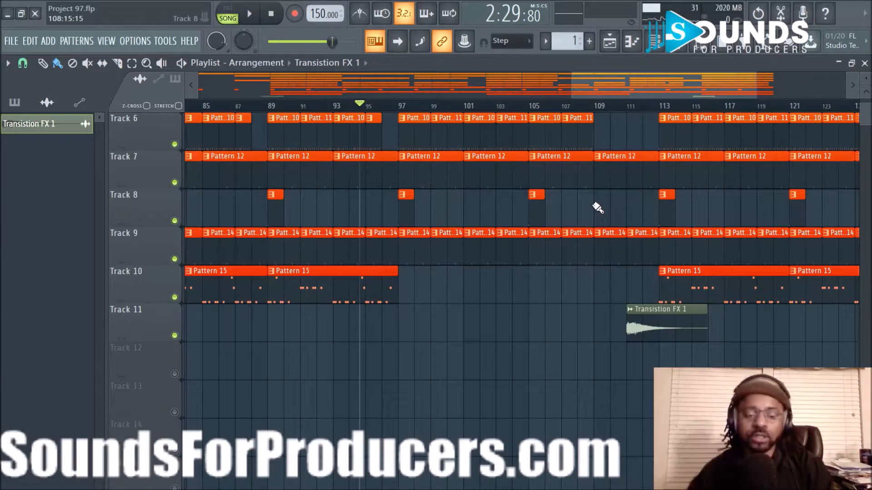
# - Play from bar 79, delete the Pattern 6 clip at bar 81 on Track 3, and replay the section
pyautogui.scroll(5, 597, 208)
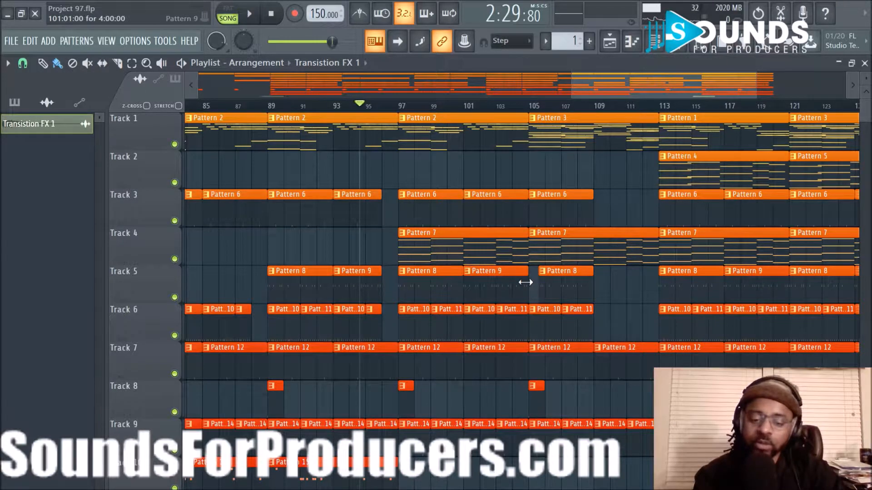
pyautogui.scroll(-5, 630, 341)
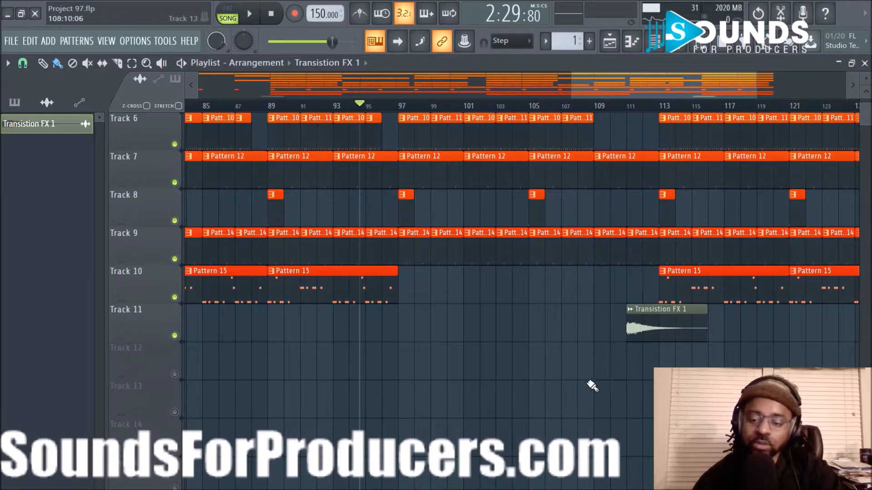
pyautogui.scroll(5, 559, 279)
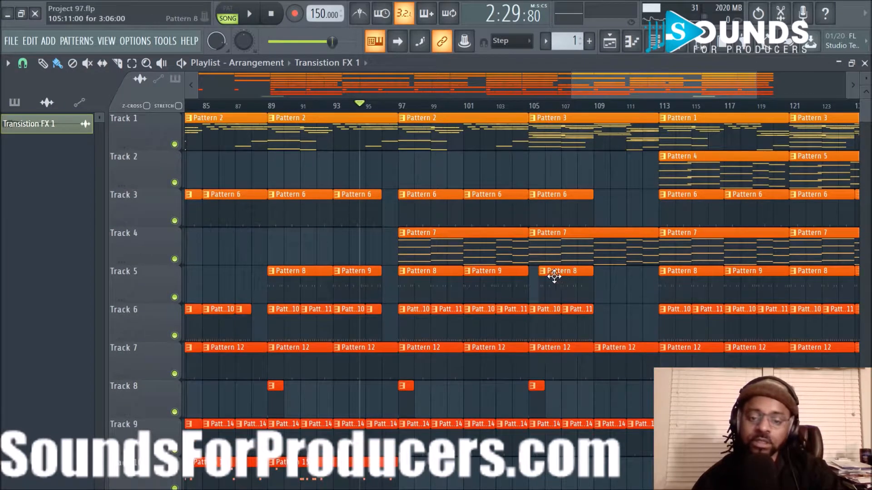
pyautogui.moveTo(634, 97); pyautogui.dragTo(559, 105)
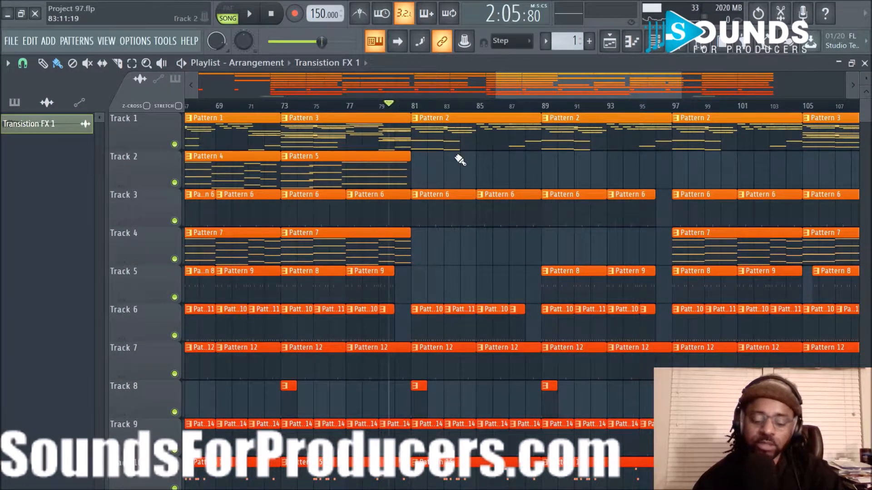
pyautogui.press('space')
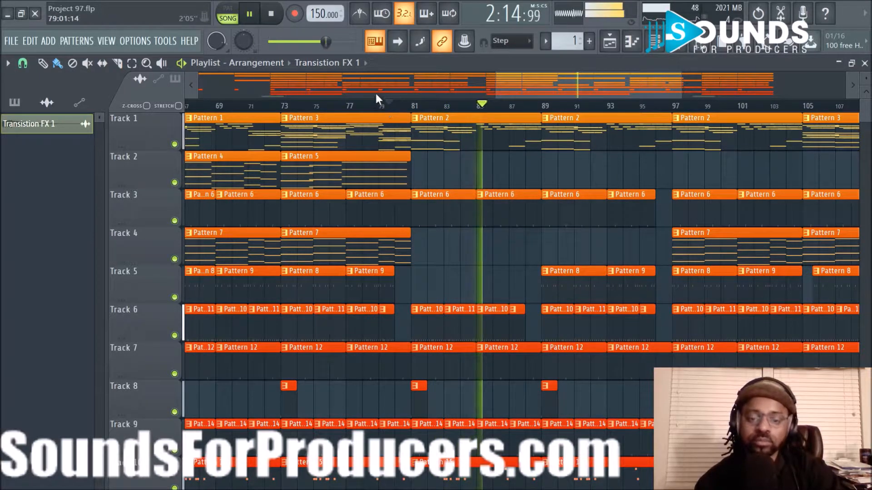
pyautogui.press('space')
pyautogui.rightClick(453, 210)
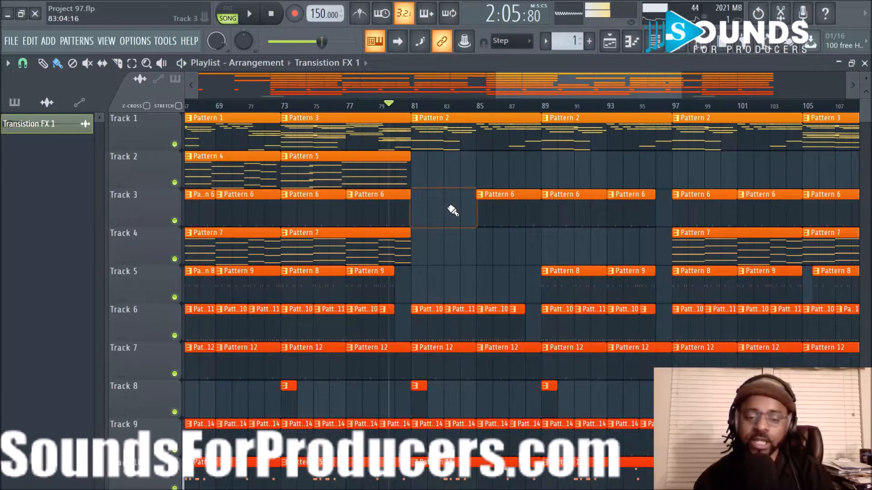
pyautogui.press('space')
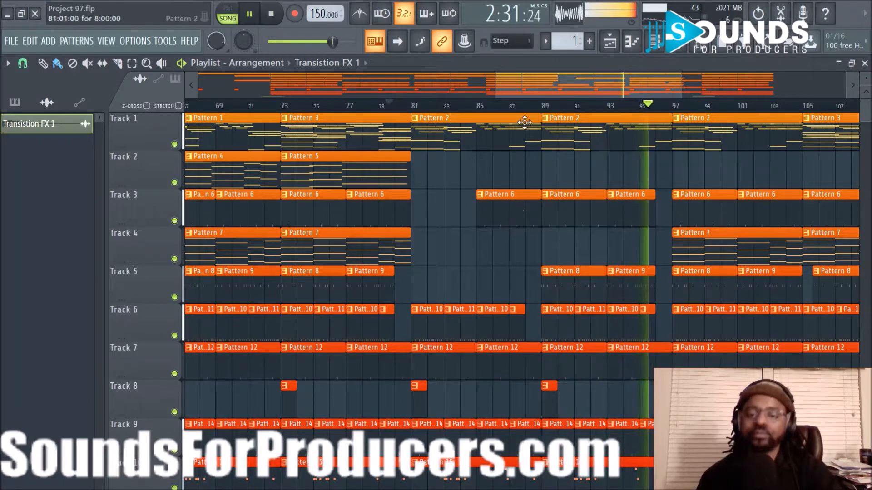
# - Try trimming one bar off the start of the Pattern 8 clip at bar 97 on Track 5, replaying from about bar 95
pyautogui.moveTo(526, 83); pyautogui.dragTo(583, 90)
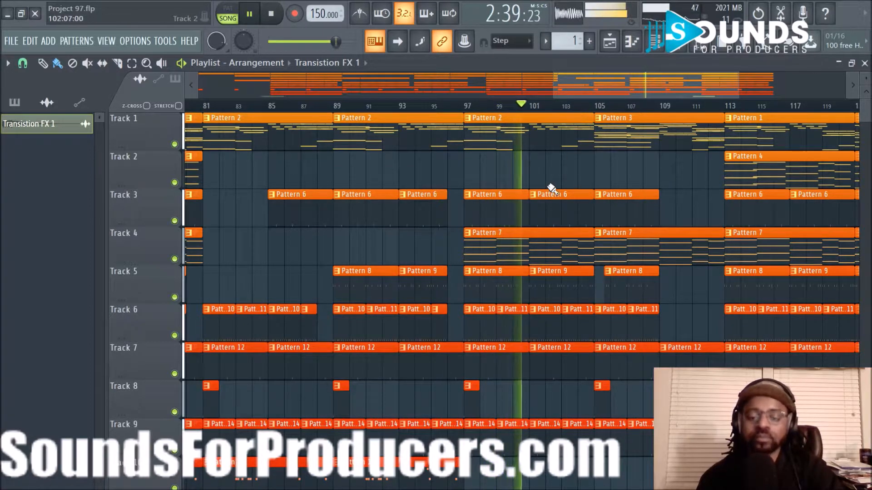
pyautogui.click(434, 108)
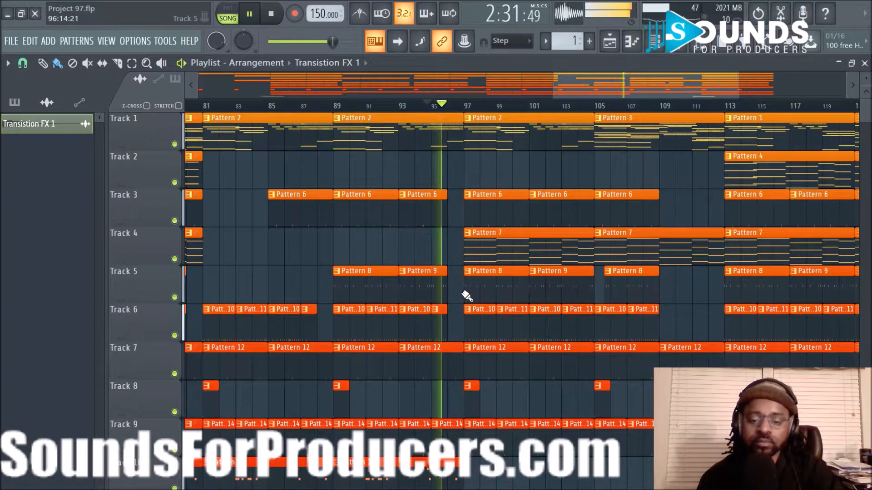
pyautogui.moveTo(464, 289); pyautogui.dragTo(474, 291)
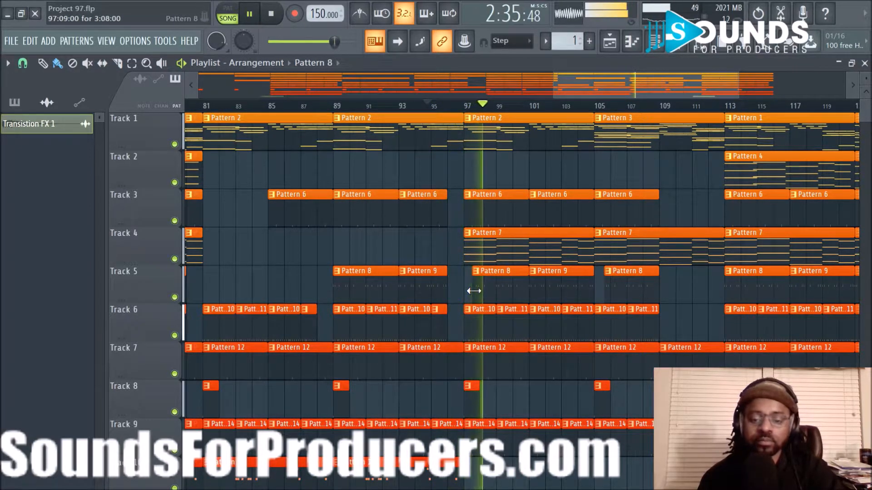
pyautogui.moveTo(474, 291); pyautogui.dragTo(479, 294)
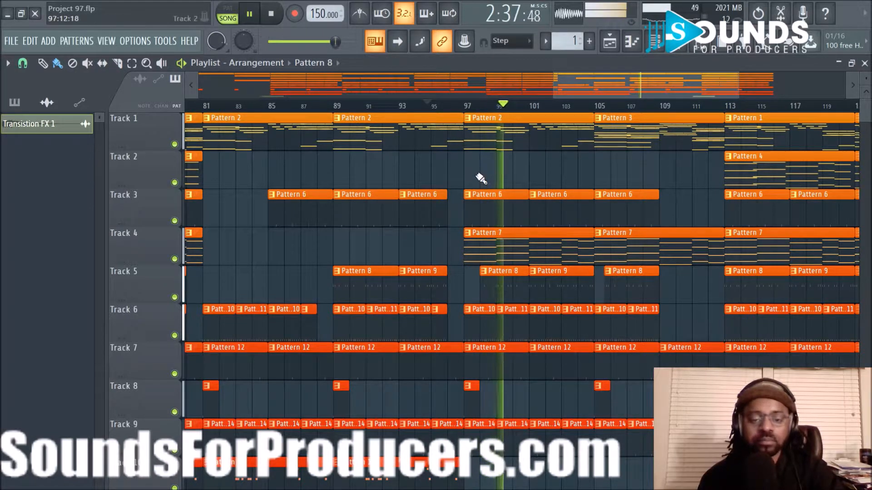
pyautogui.press('space')
pyautogui.press('space')
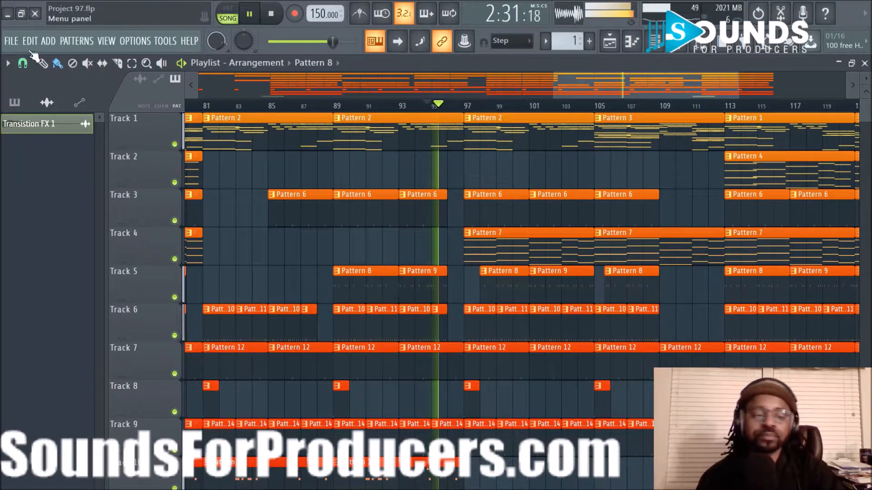
# - Set the playlist's snap to Beat
pyautogui.click(24, 65)
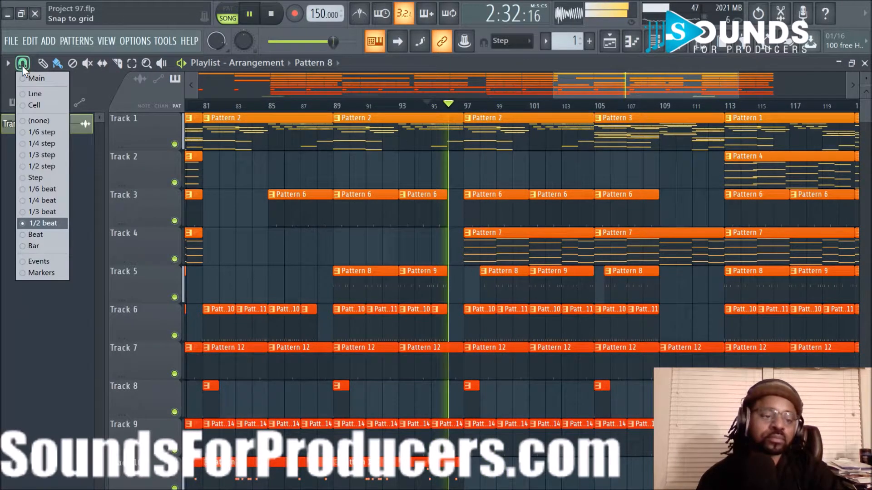
pyautogui.click(61, 231)
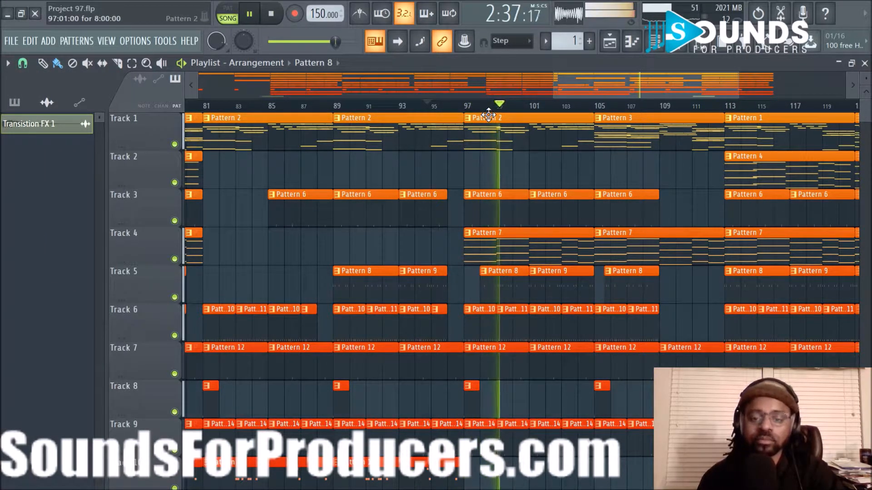
# - Undo both start trims of the Pattern 8 clip at bar 97 on Track 5
pyautogui.hotkey('ctrl', 'z')
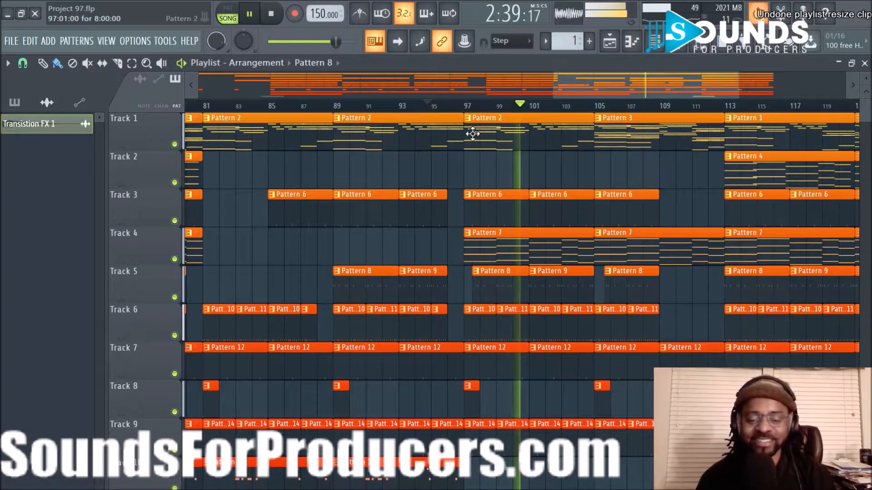
pyautogui.hotkey('ctrl', 'z')
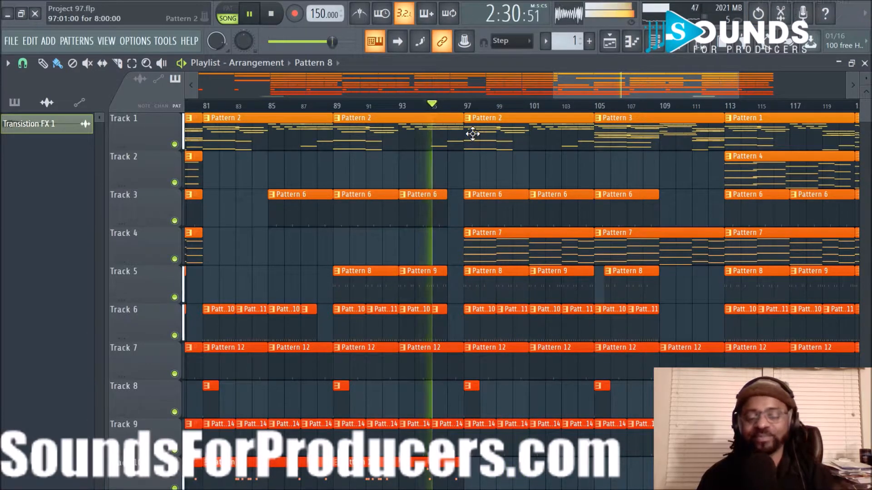
# - Listen from about bar 95 into the final section at bar 113, checking the clips on all tracks, and open the mixer
pyautogui.scroll(-3, 453, 179)
pyautogui.scroll(2, 439, 191)
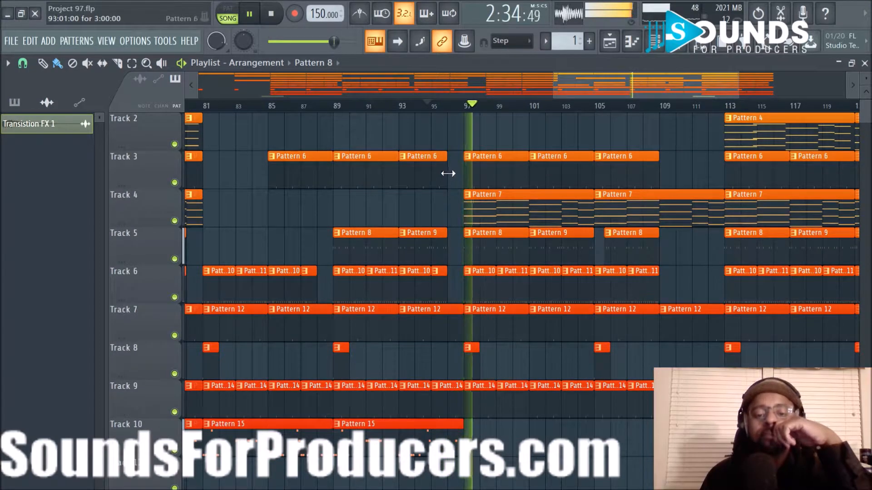
pyautogui.scroll(1, 496, 139)
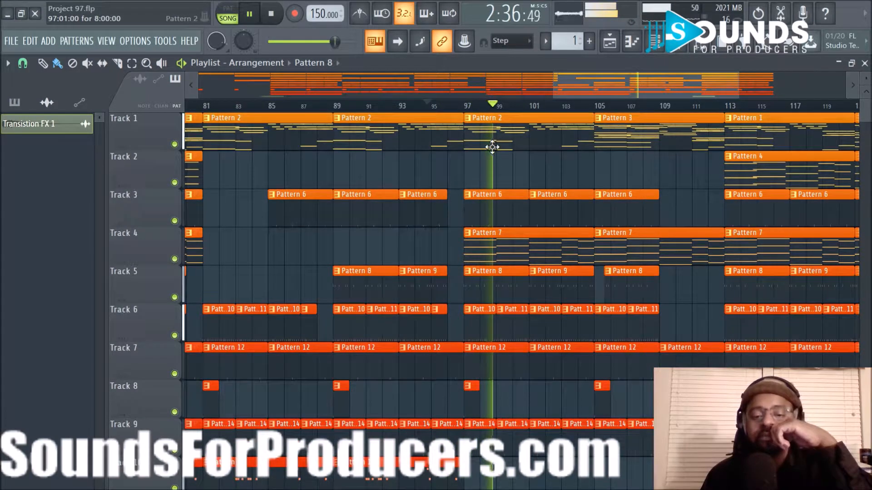
pyautogui.scroll(-2, 543, 109)
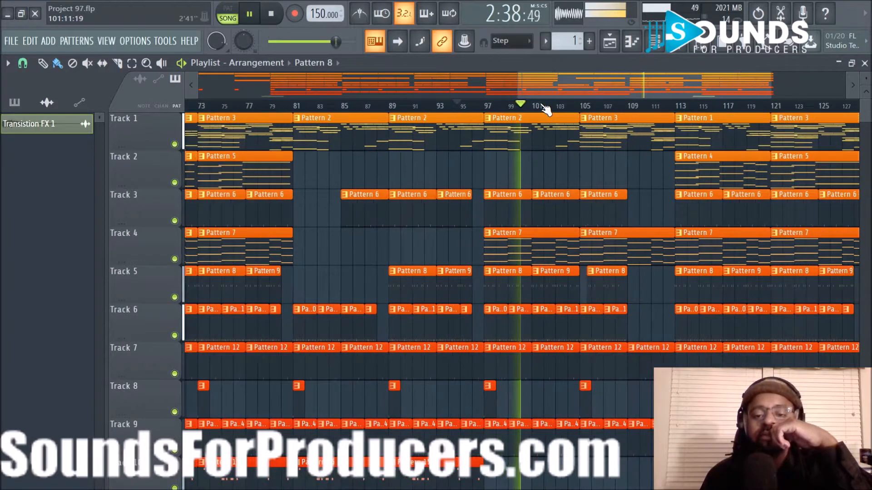
pyautogui.moveTo(550, 88); pyautogui.dragTo(606, 91)
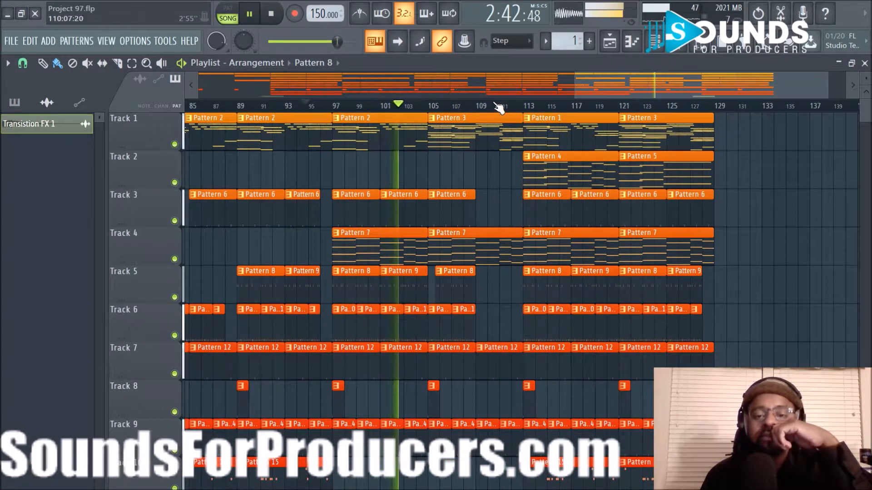
pyautogui.scroll(2, 501, 111)
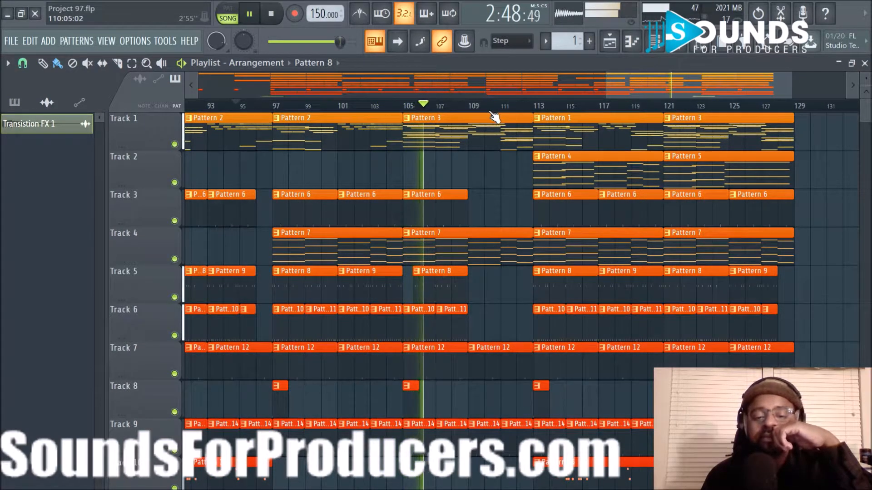
pyautogui.scroll(-2, 488, 158)
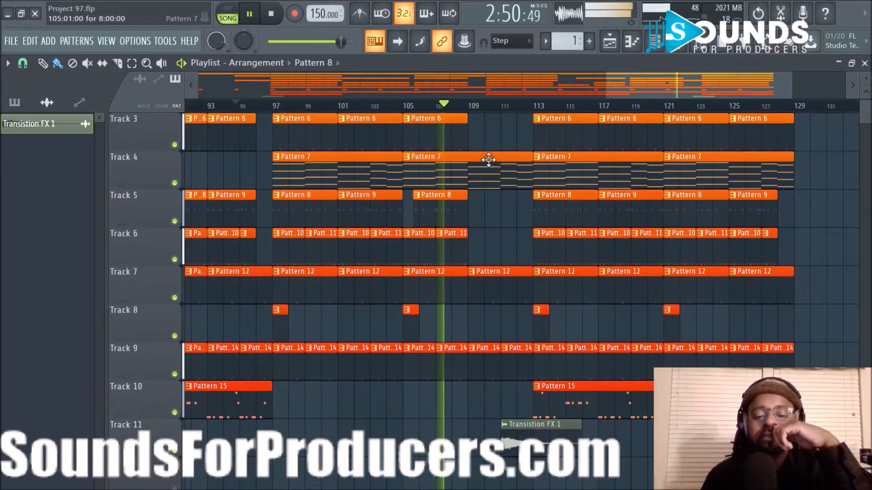
pyautogui.scroll(2, 488, 159)
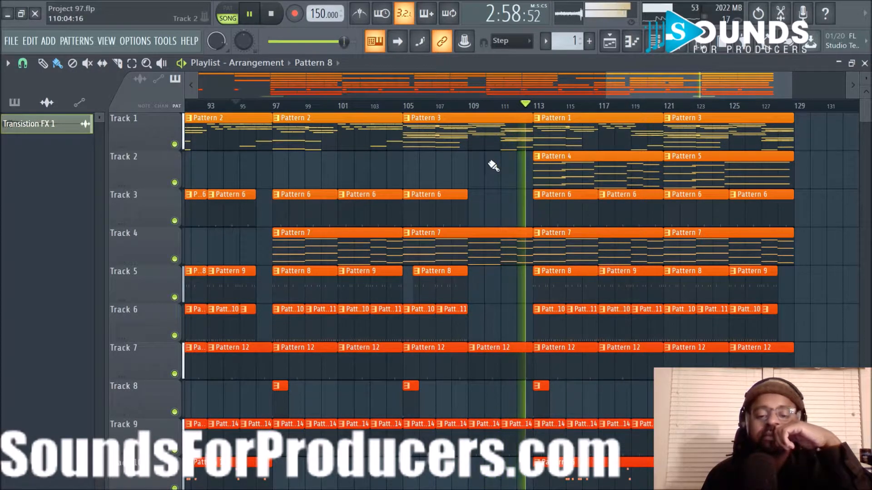
pyautogui.moveTo(617, 85); pyautogui.dragTo(650, 86)
pyautogui.press('F9')
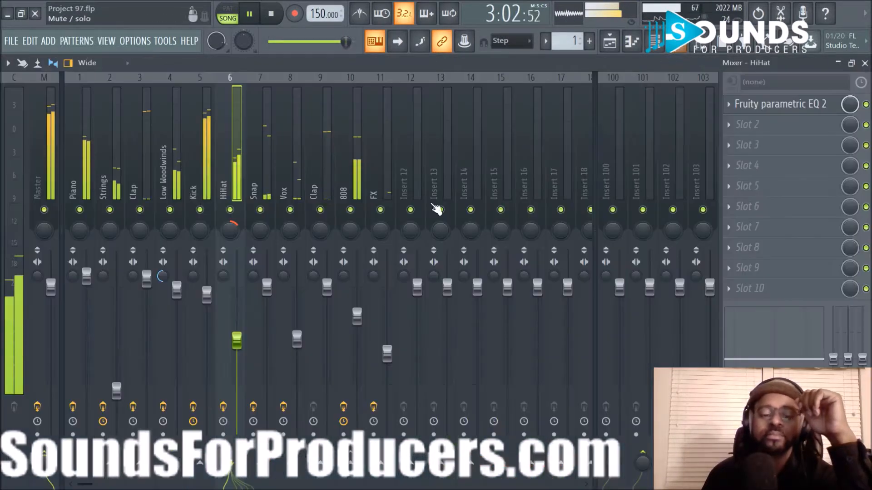
# - Raise the Strings fader in the mixer, then listen to the final section in the playlist up to about bar 128 and stop playback
pyautogui.moveTo(121, 401); pyautogui.dragTo(121, 381)
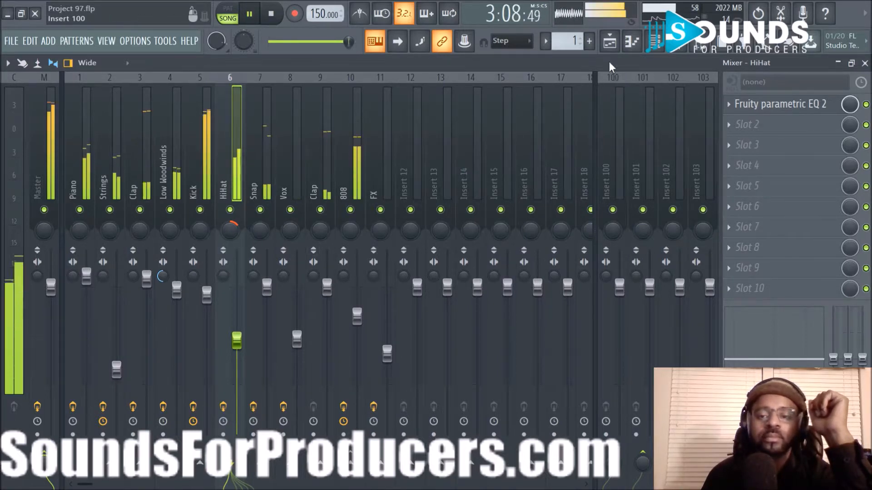
pyautogui.click(609, 41)
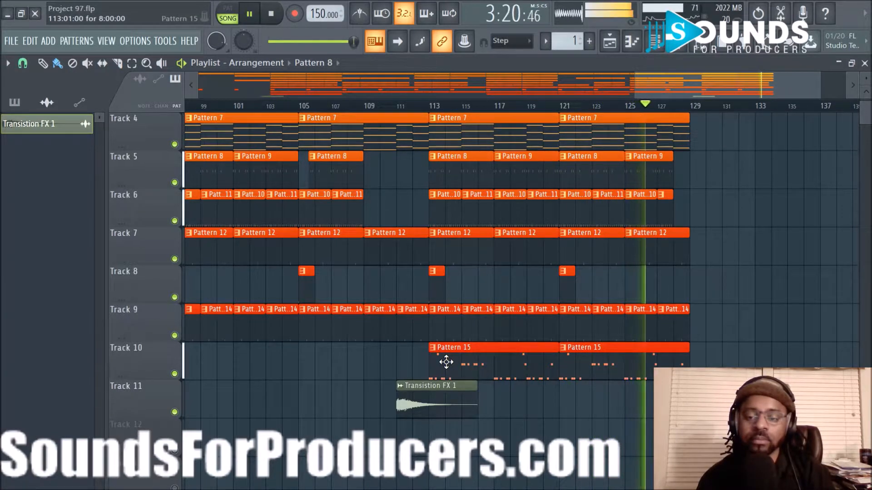
pyautogui.scroll(3, 449, 362)
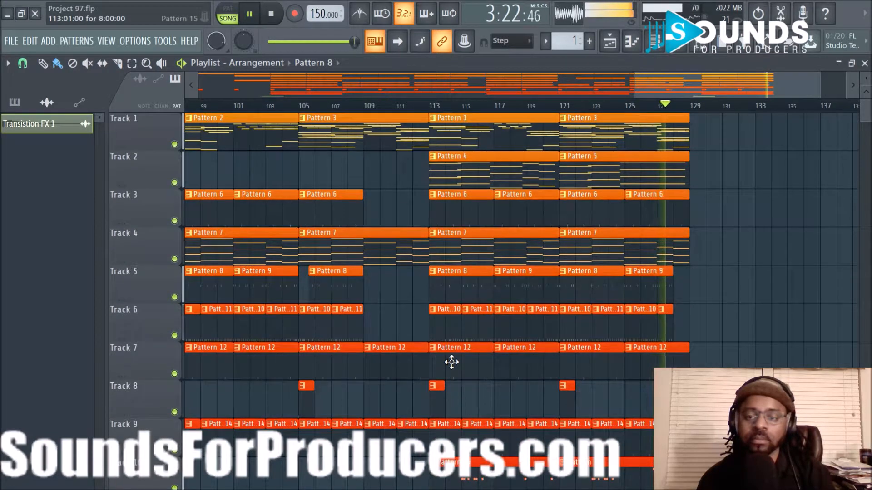
pyautogui.press('space')
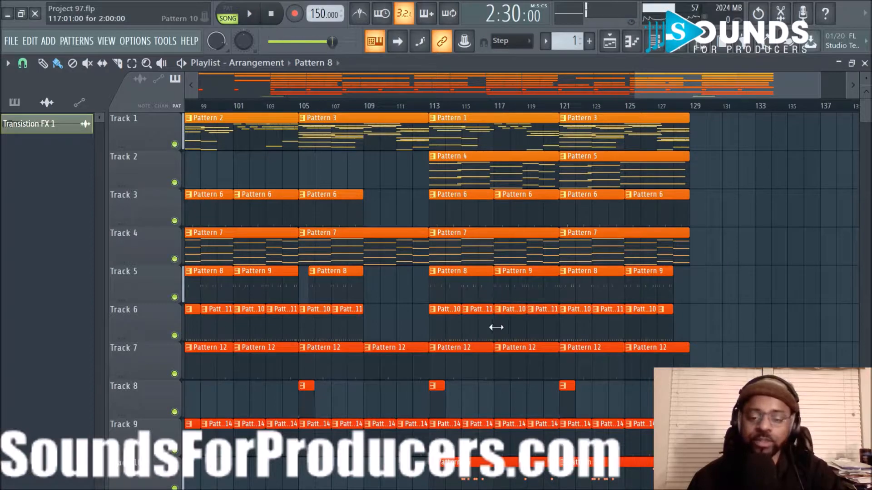
pyautogui.scroll(-5, 498, 326)
pyautogui.scroll(5, 492, 333)
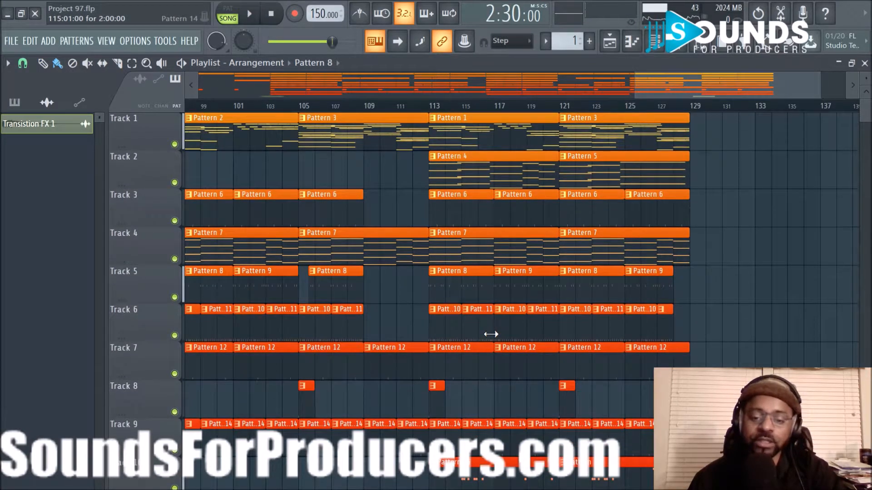
pyautogui.scroll(-3, 490, 334)
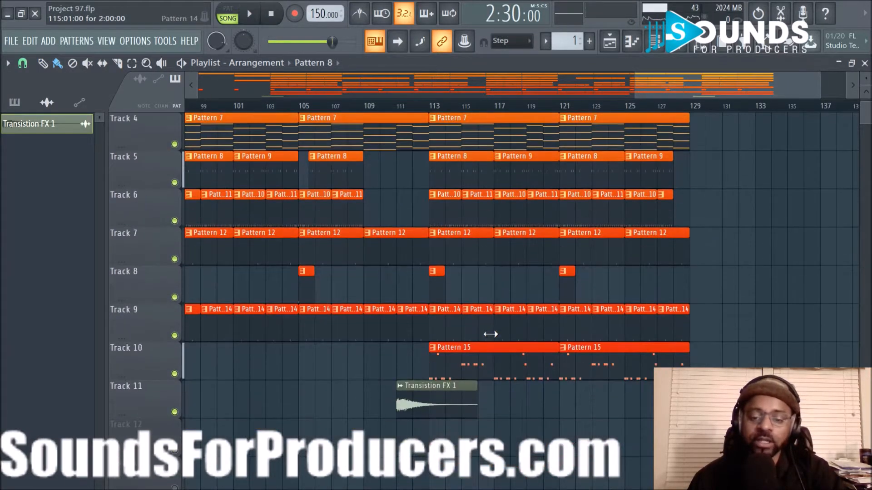
pyautogui.keyDown('ctrl'); pyautogui.click(441, 367); pyautogui.keyUp('ctrl')
pyautogui.moveTo(445, 187); pyautogui.dragTo(722, 127)
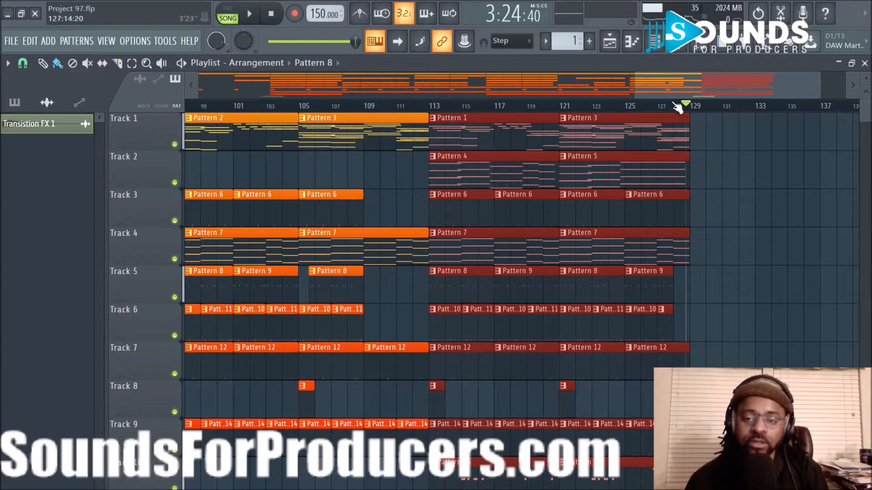
pyautogui.scroll(-3, 677, 108)
pyautogui.click(754, 161)
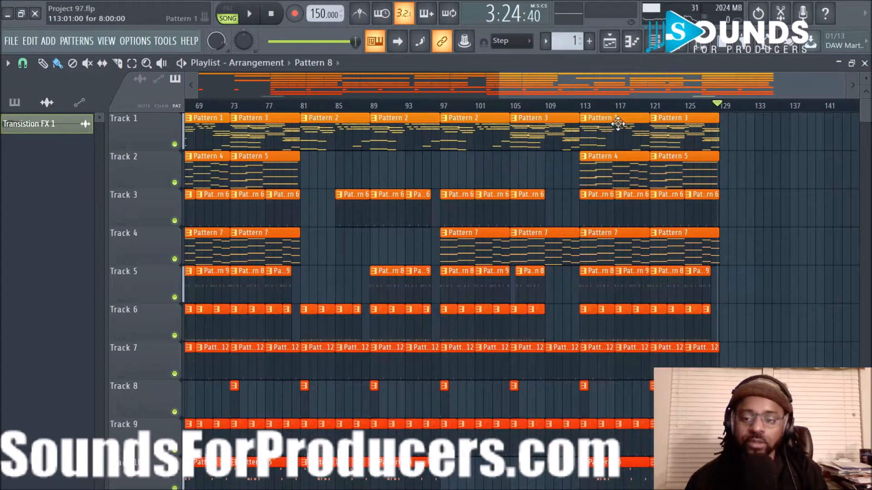
# - Copy the Pattern 1 and Pattern 3 clips on Track 1 from bar 113 so the copies start at bar 129
pyautogui.moveTo(616, 131); pyautogui.dragTo(709, 145)
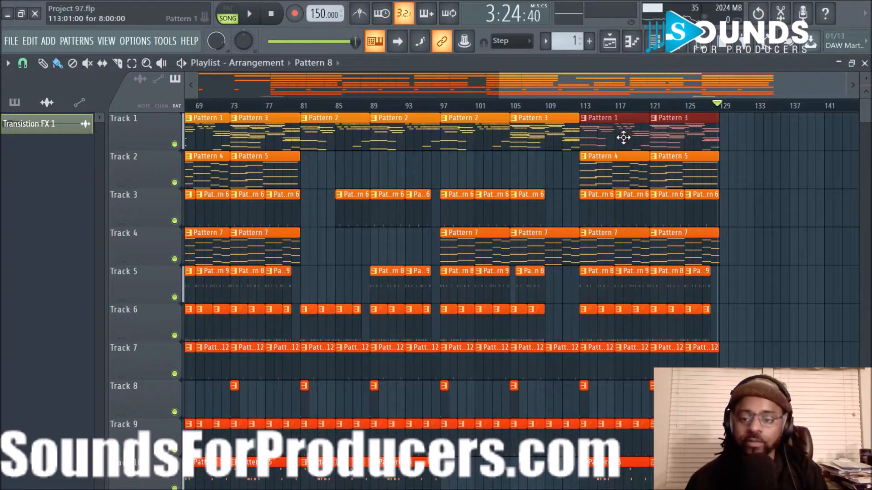
pyautogui.keyDown('shift'); pyautogui.moveTo(619, 138); pyautogui.dragTo(742, 141); pyautogui.keyUp('shift')
pyautogui.scroll(3, 681, 103)
pyautogui.moveTo(666, 83); pyautogui.dragTo(725, 96)
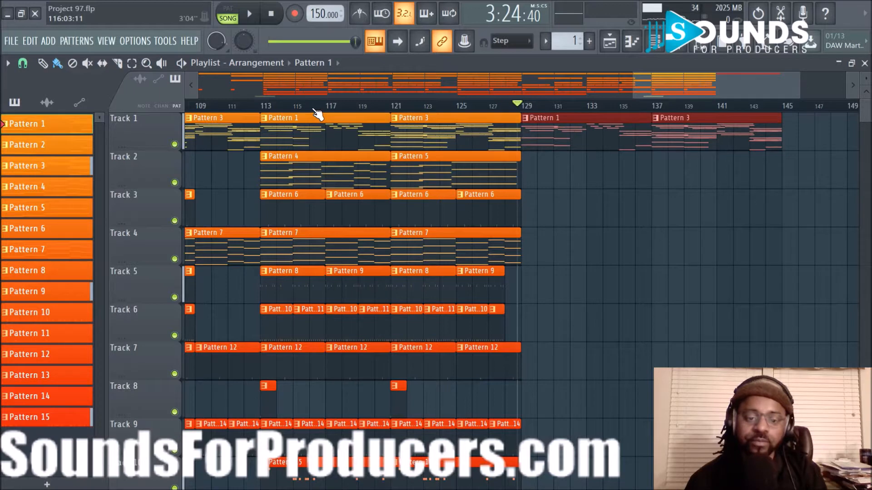
# - Place the playhead at about bar 114 and create an automation clip for the Master track's volume
pyautogui.click(287, 108)
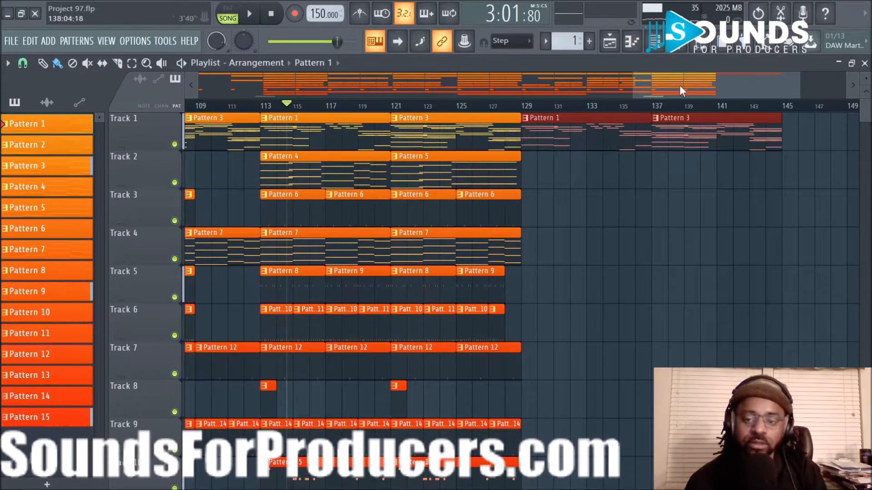
pyautogui.click(678, 46)
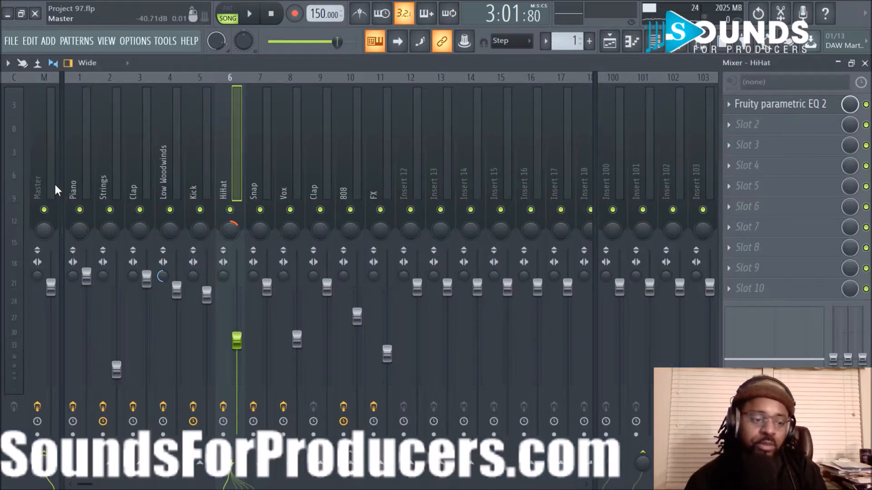
pyautogui.rightClick(53, 293)
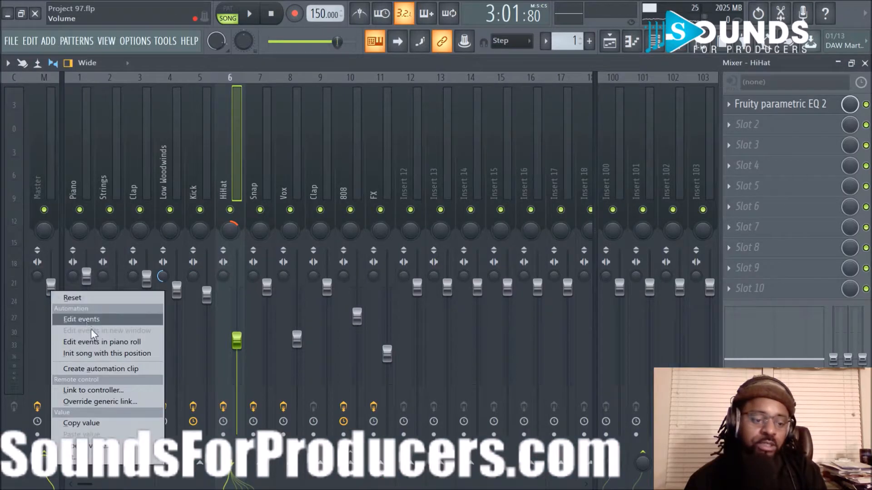
pyautogui.click(115, 370)
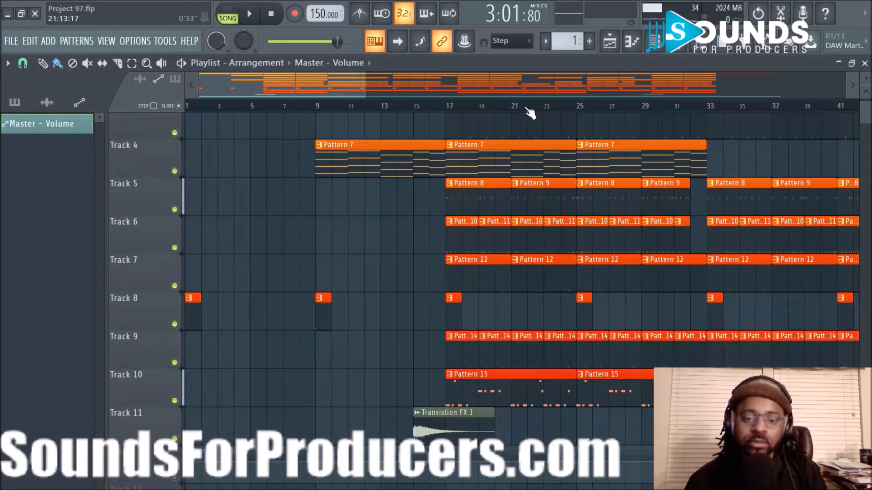
# - Shape the Master - Volume clip on Track 12 as a straight fade down to zero and shorten it to end at bar 33
pyautogui.scroll(-6, 529, 111)
pyautogui.scroll(-2, 526, 112)
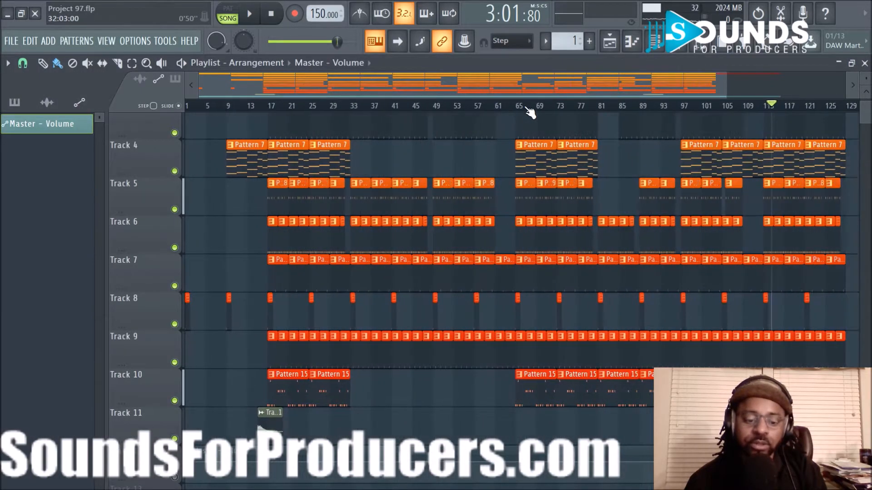
pyautogui.scroll(-2, 163, 372)
pyautogui.click(176, 401)
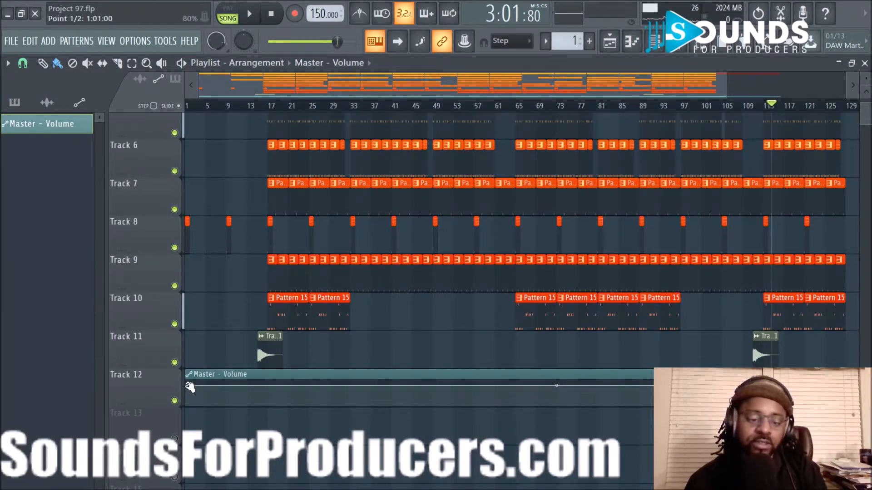
pyautogui.rightClick(187, 385)
pyautogui.click(230, 457)
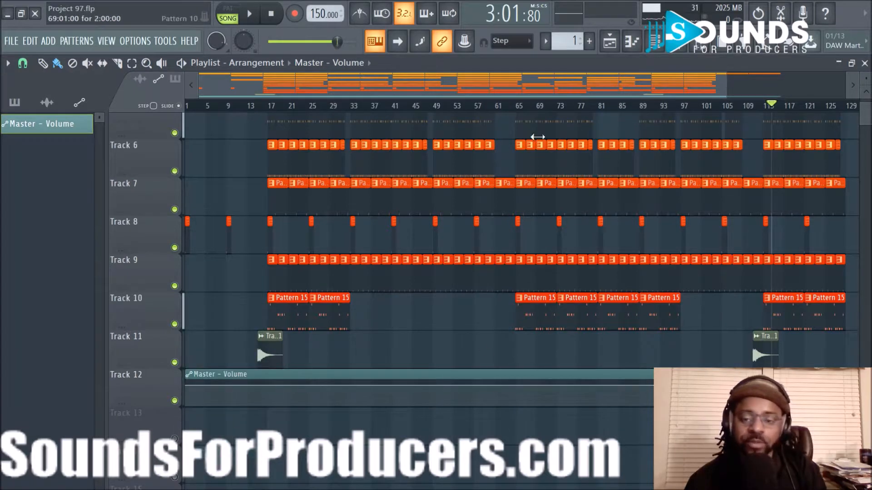
pyautogui.scroll(-2, 539, 109)
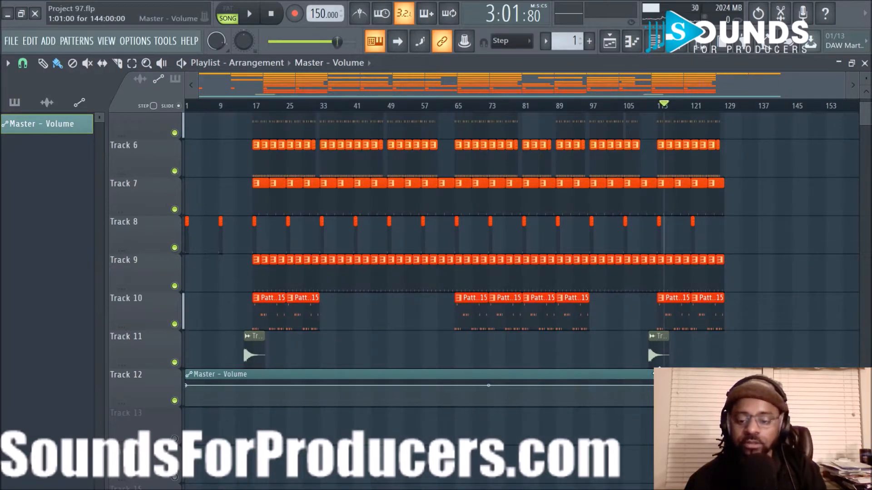
pyautogui.moveTo(790, 386); pyautogui.dragTo(324, 417)
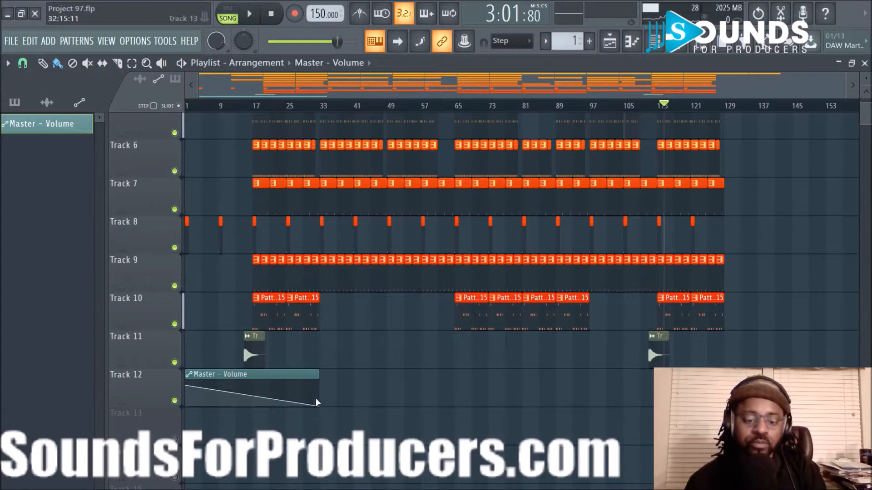
# - Move the Master - Volume clip on Track 12 to start at bar 113 and shorten it to end at bar 129
pyautogui.moveTo(285, 372); pyautogui.dragTo(760, 373)
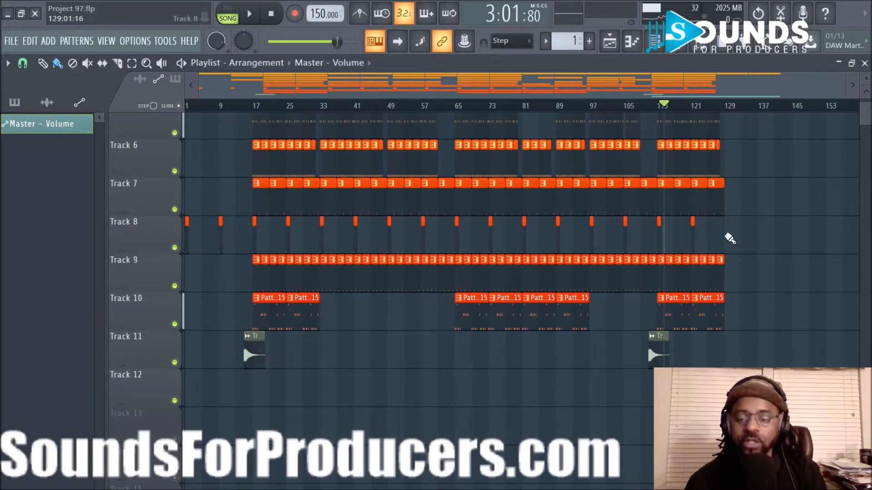
pyautogui.scroll(5, 699, 107)
pyautogui.moveTo(680, 89); pyautogui.dragTo(755, 150)
pyautogui.moveTo(734, 405); pyautogui.dragTo(507, 445)
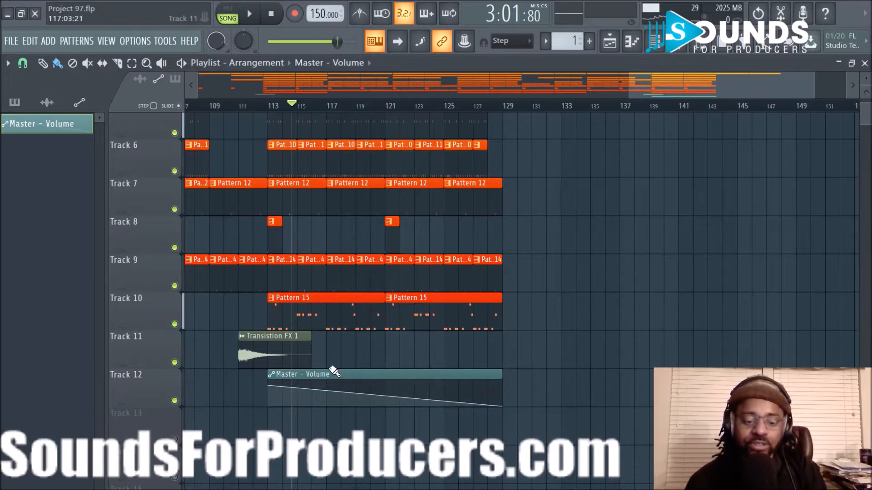
# - Move the Master - Volume fade clip on Track 12 to bar 129, beneath the copied Track 1 clips
pyautogui.scroll(5, 536, 164)
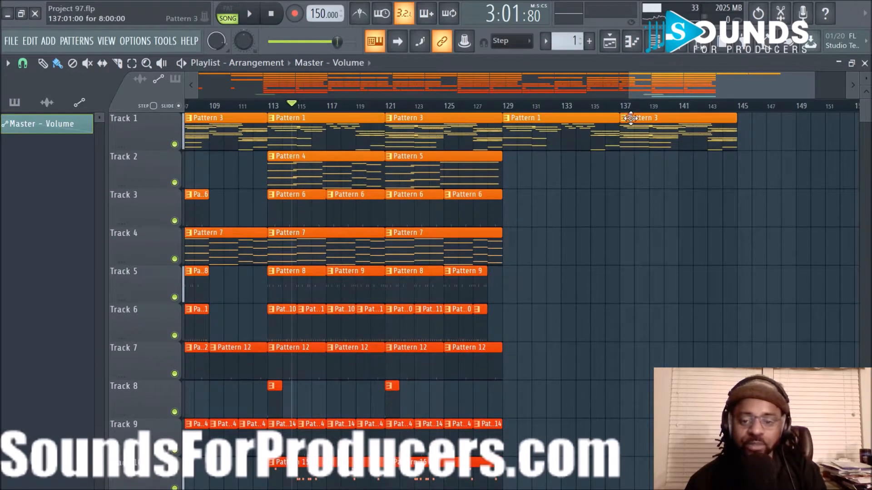
pyautogui.scroll(-3, 682, 83)
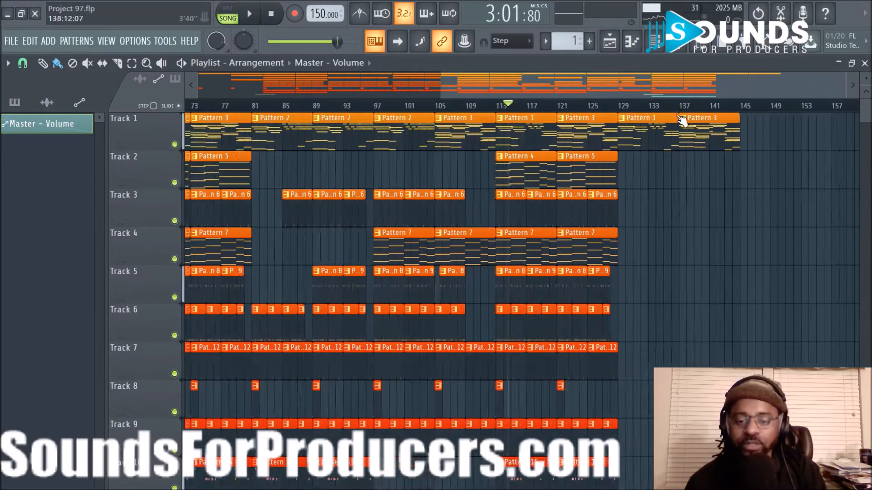
pyautogui.scroll(-5, 684, 266)
pyautogui.rightClick(566, 386)
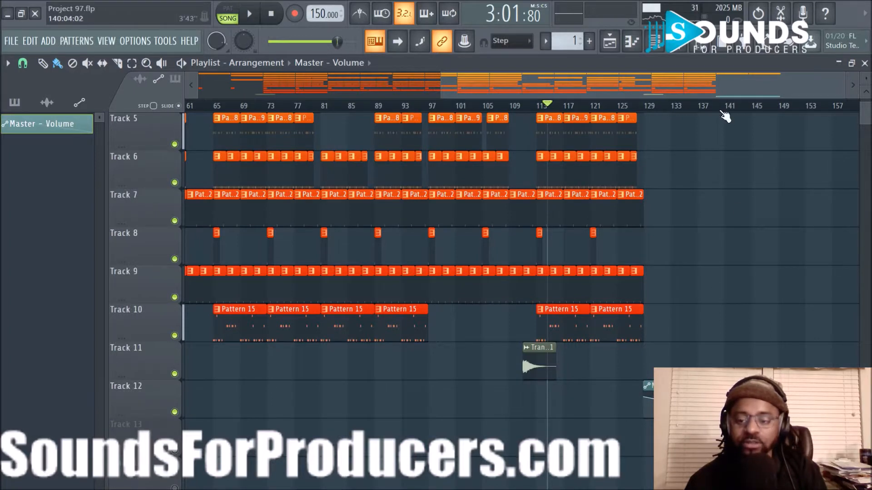
# - Add a timeline marker named End and place it at bar 150, past the last clips
pyautogui.scroll(4, 722, 111)
pyautogui.scroll(1, 636, 340)
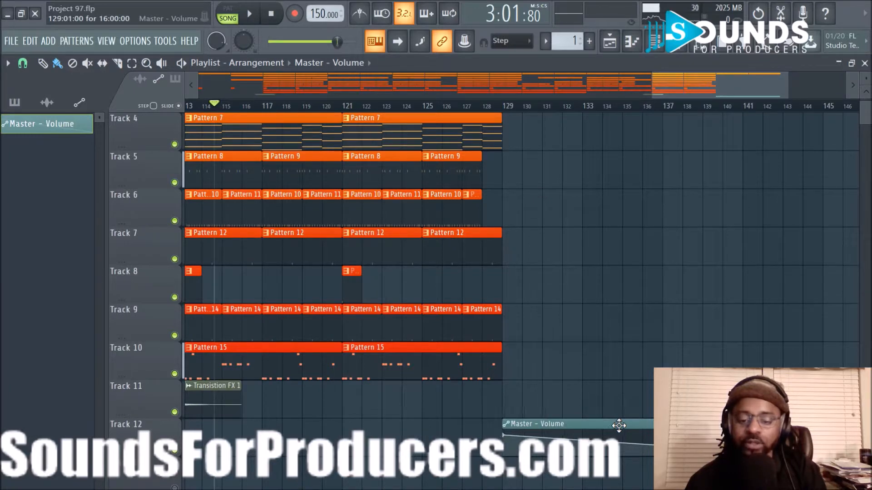
pyautogui.scroll(3, 650, 240)
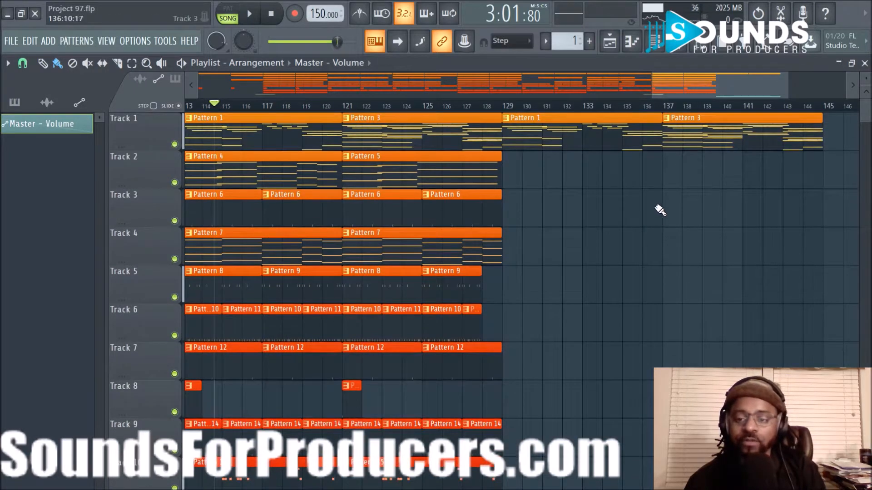
pyautogui.scroll(-4, 710, 111)
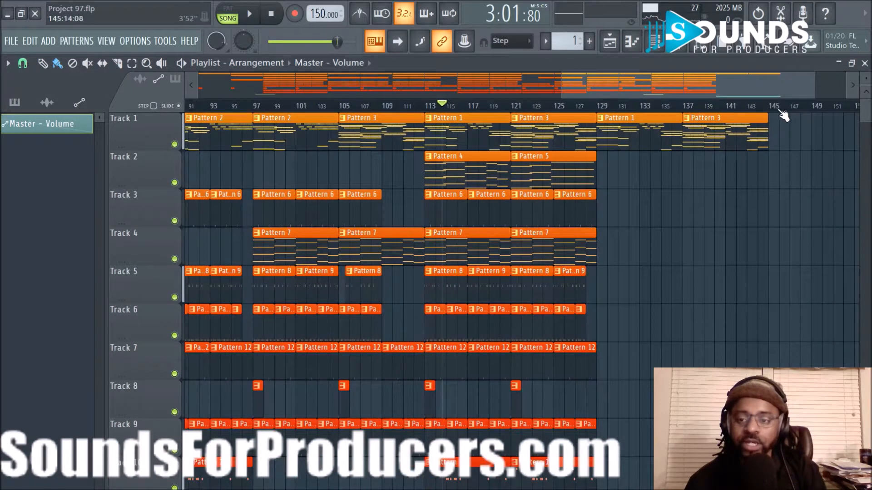
pyautogui.doubleClick(807, 110)
pyautogui.write('End')
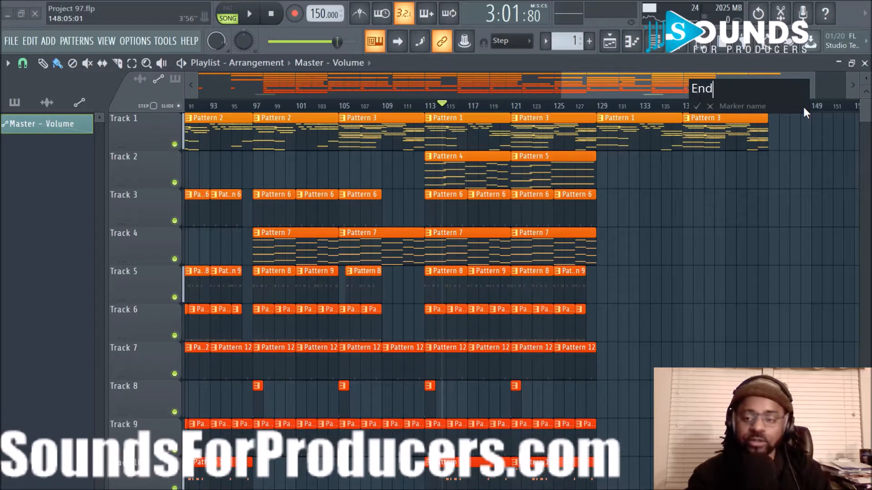
pyautogui.press('Return')
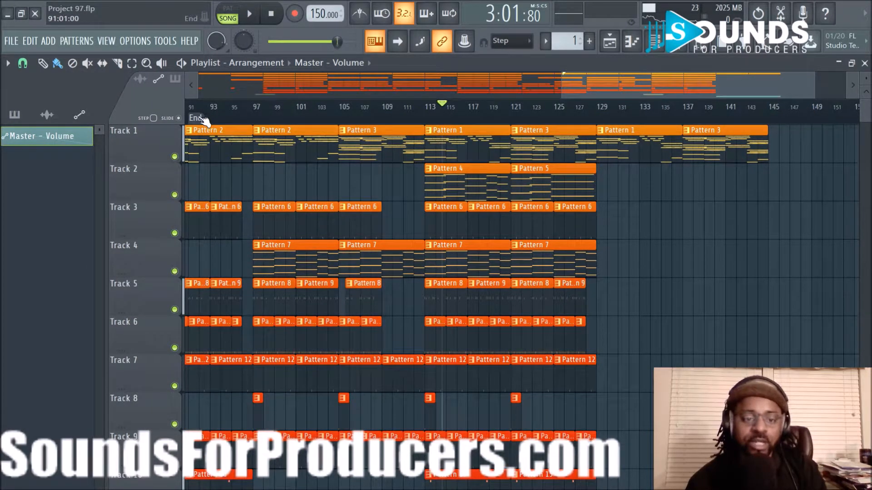
pyautogui.moveTo(192, 118)
pyautogui.mouseDown()
pyautogui.moveTo(726, 119)
pyautogui.moveTo(825, 140)
pyautogui.mouseUp()
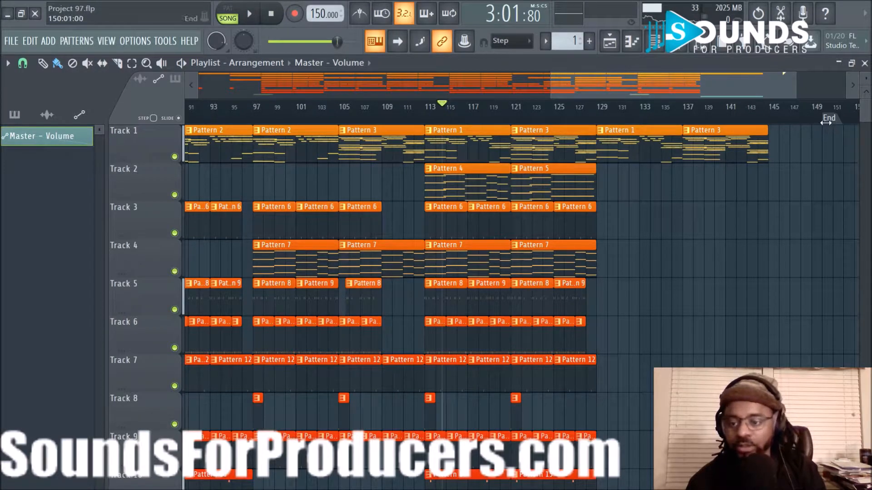
# - Delete the End marker from the timeline
pyautogui.scroll(-5, 799, 186)
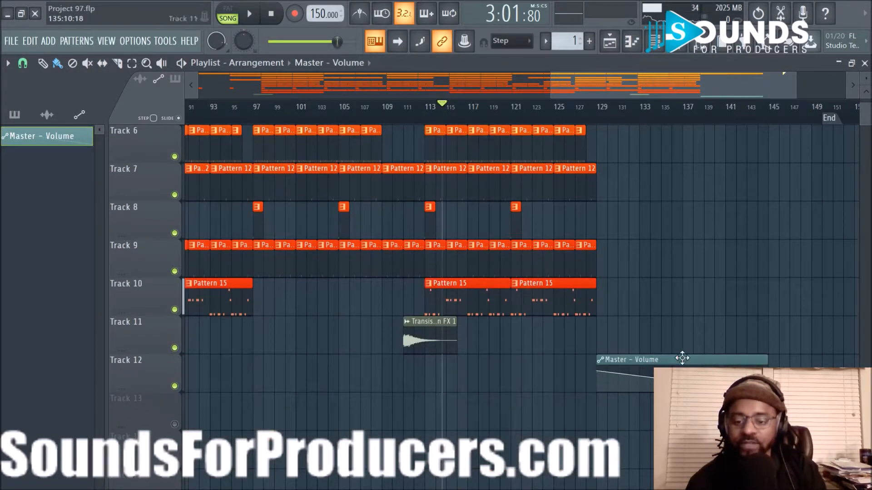
pyautogui.scroll(5, 714, 334)
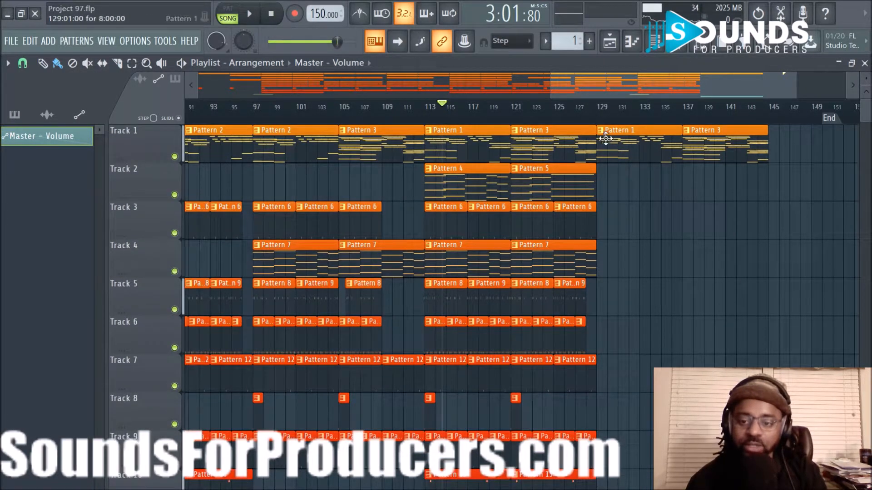
pyautogui.scroll(-1, 712, 191)
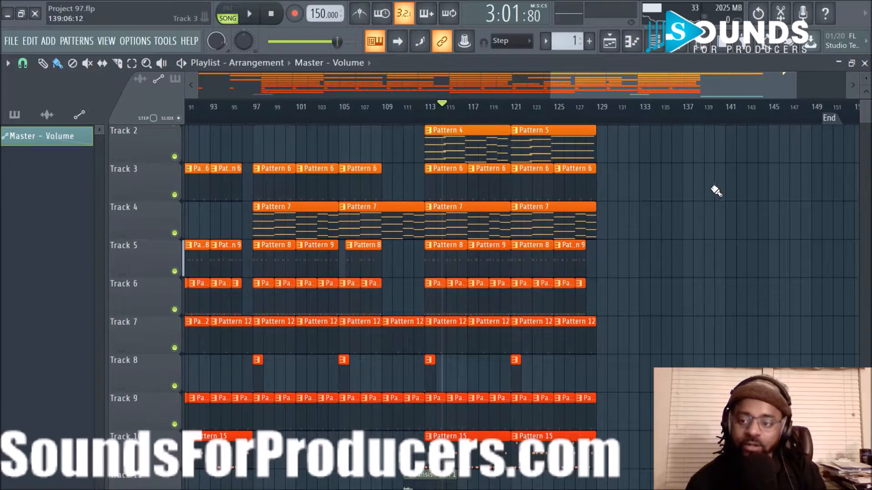
pyautogui.rightClick(838, 119)
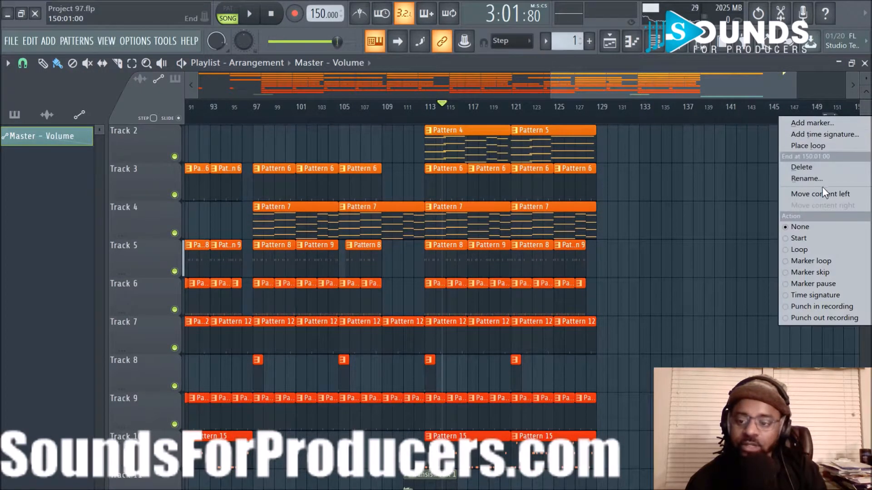
pyautogui.click(816, 167)
pyautogui.scroll(1, 707, 197)
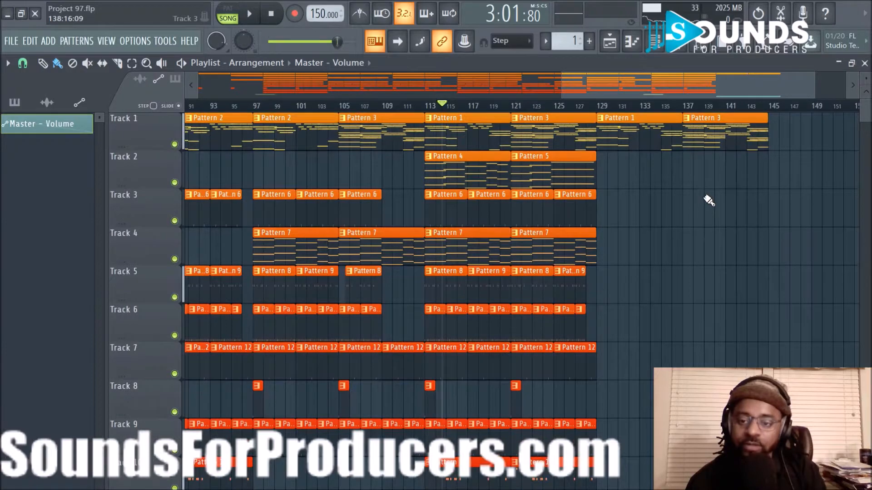
# - Save the project and play the arrangement from about bar 114 through the outro fade-out
pyautogui.scroll(-6, 707, 196)
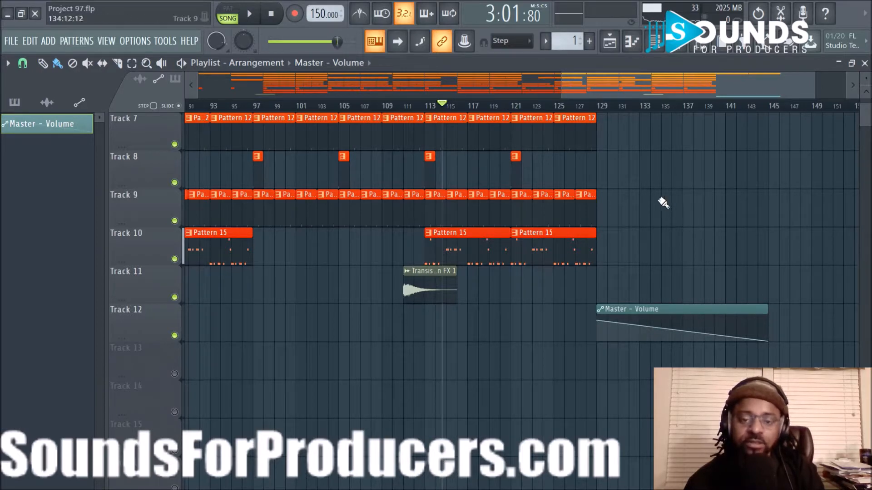
pyautogui.scroll(6, 652, 172)
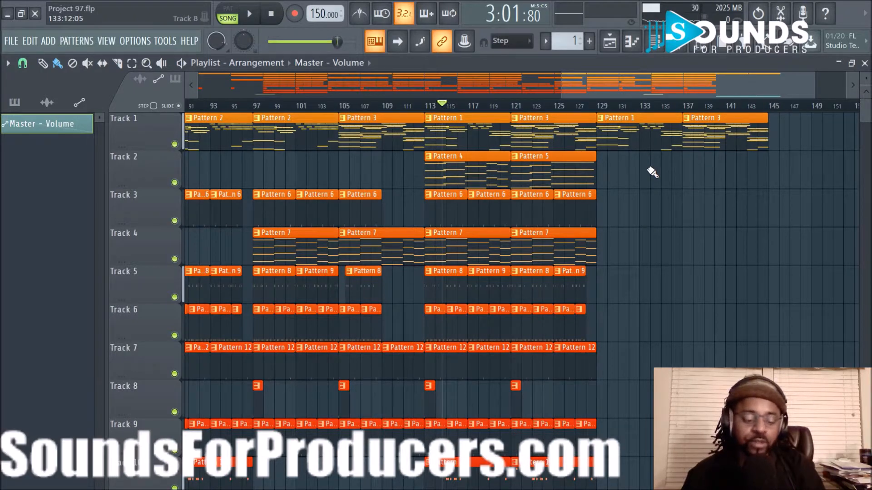
pyautogui.hotkey('ctrl', 's')
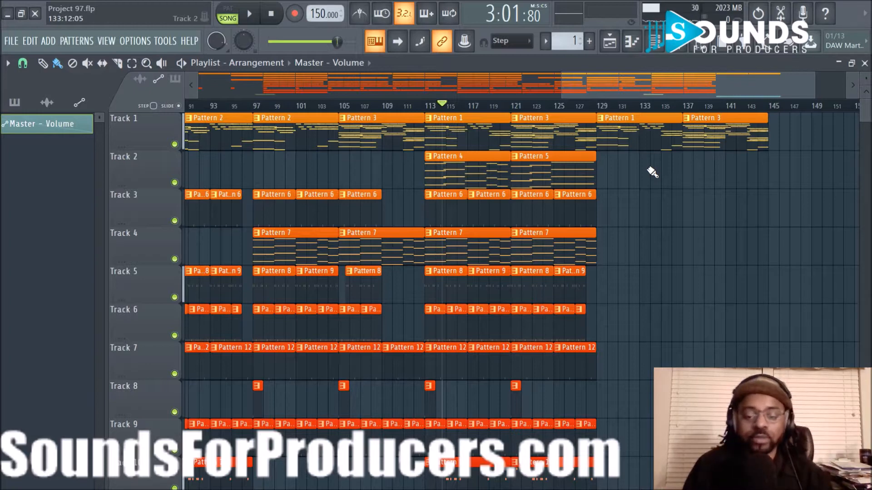
pyautogui.press('space')
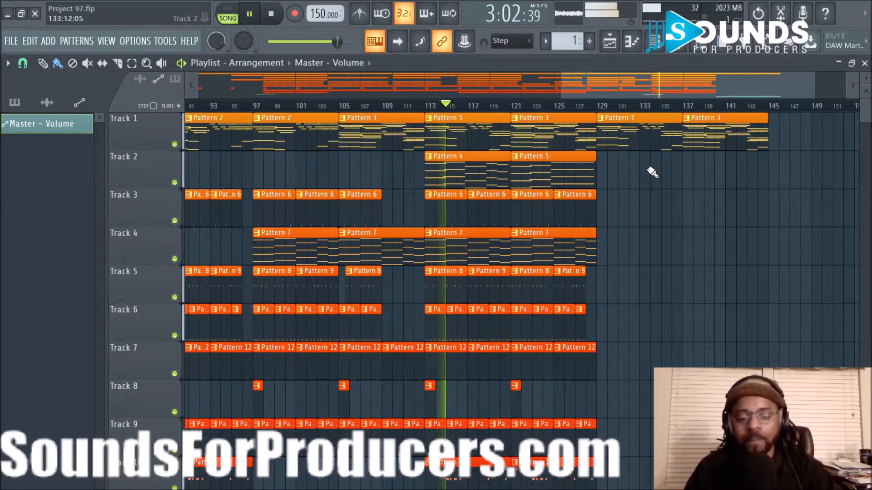
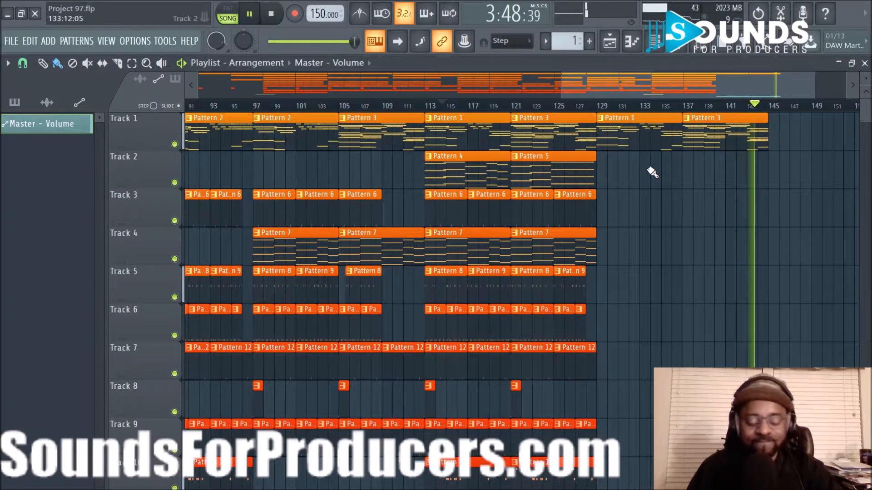
pyautogui.press('space')
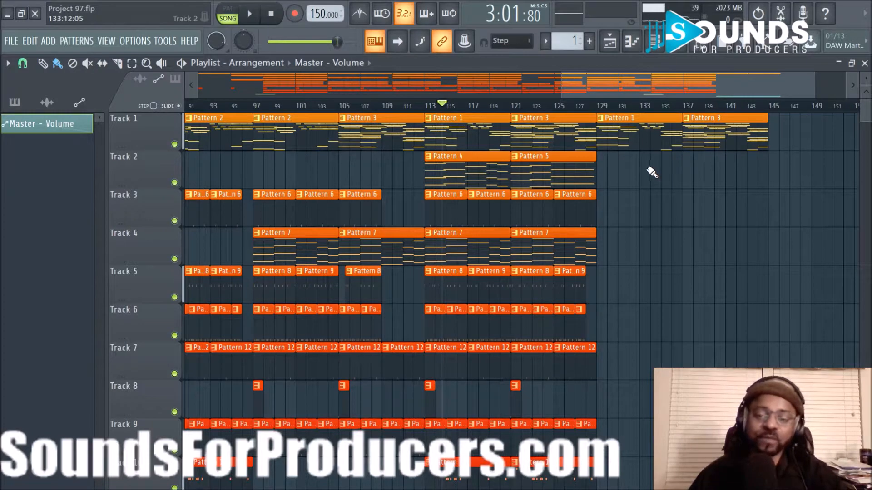
# - Return to the song's beginning, move the playhead to bar 17 and set the playlist's snap to Beat
pyautogui.moveTo(601, 90); pyautogui.dragTo(227, 88)
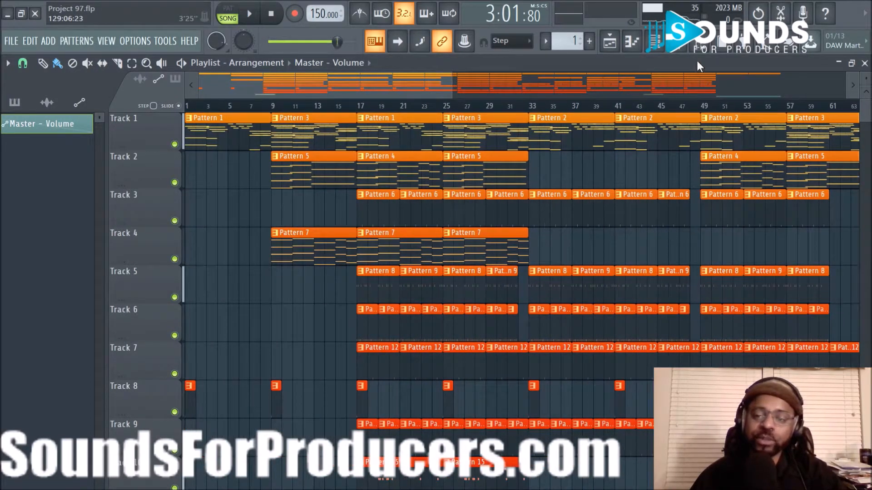
pyautogui.click(676, 45)
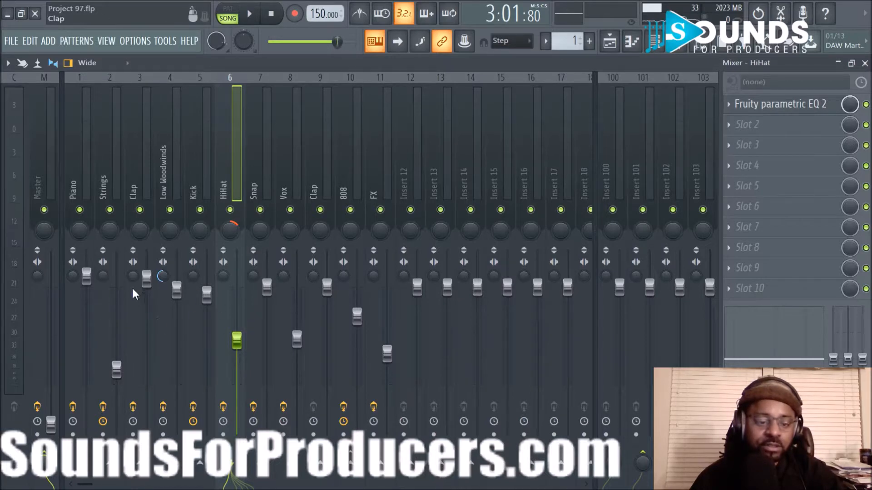
pyautogui.click(610, 44)
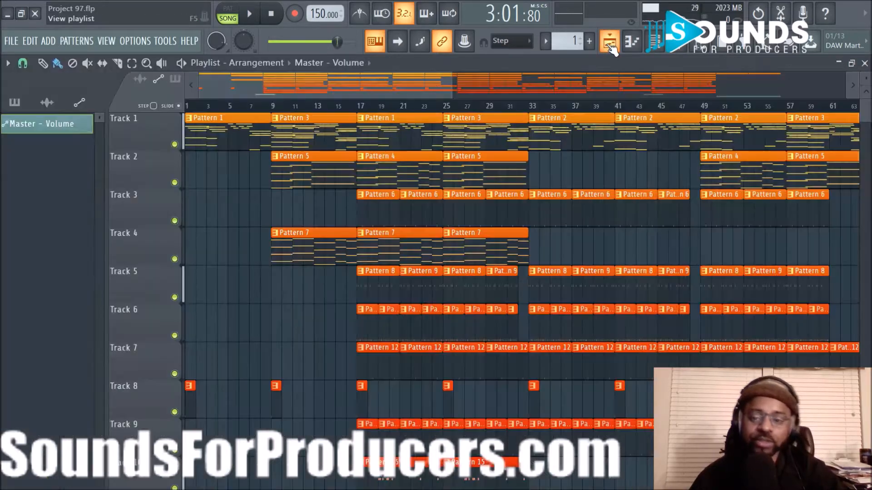
pyautogui.moveTo(360, 107); pyautogui.dragTo(528, 114)
pyautogui.rightClick(489, 108)
pyautogui.click(22, 63)
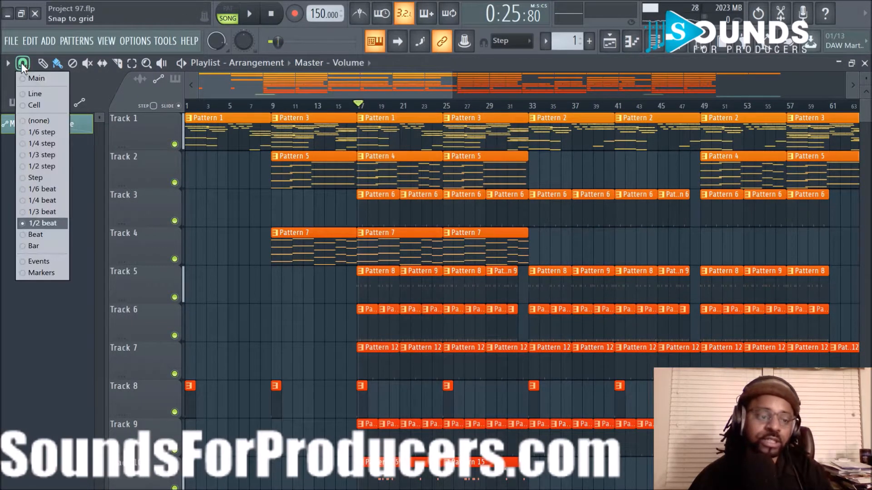
pyautogui.click(38, 234)
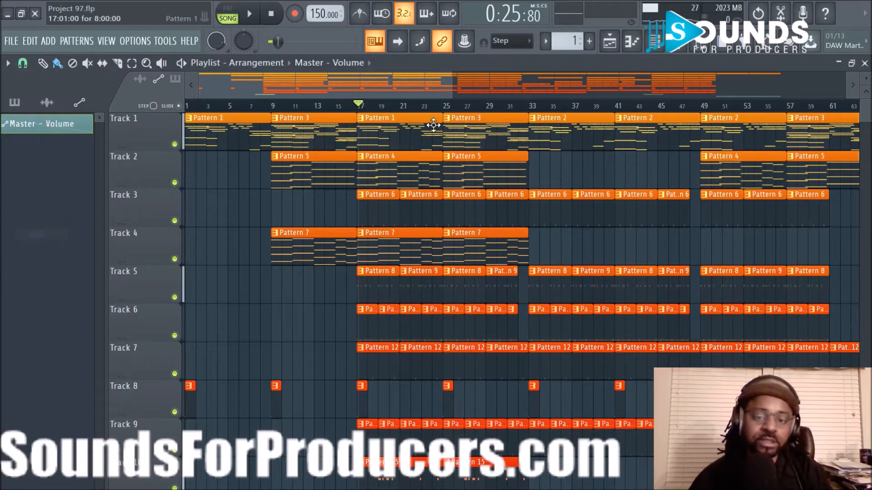
# - Select bars 17 to 33 on the playlist timeline as the playback loop
pyautogui.moveTo(361, 114); pyautogui.dragTo(528, 130)
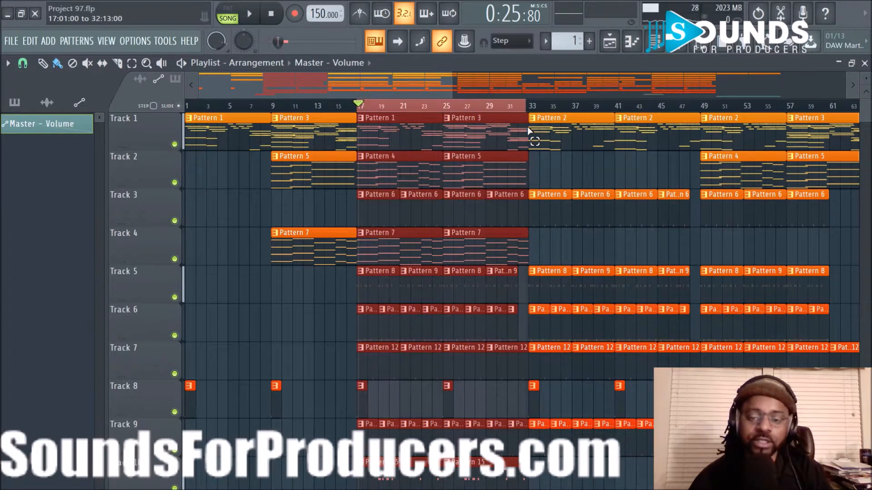
pyautogui.keyDown('ctrl'); pyautogui.click(454, 112); pyautogui.keyUp('ctrl')
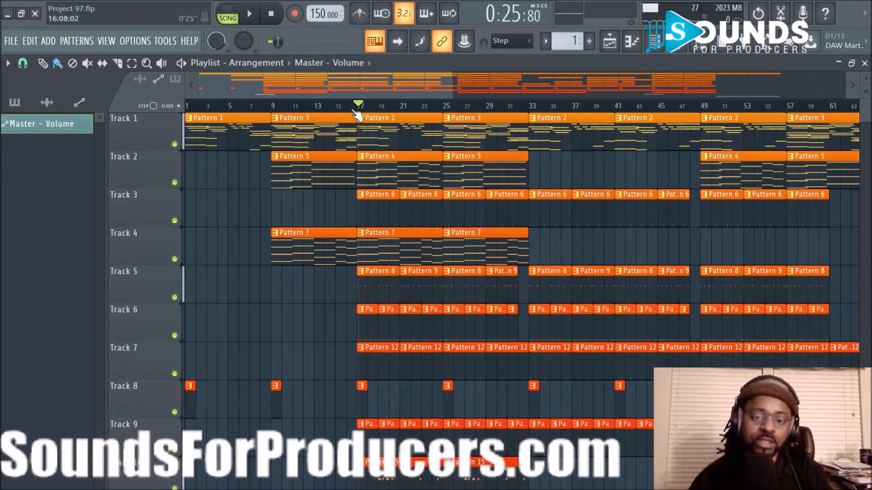
pyautogui.moveTo(361, 114); pyautogui.dragTo(531, 125)
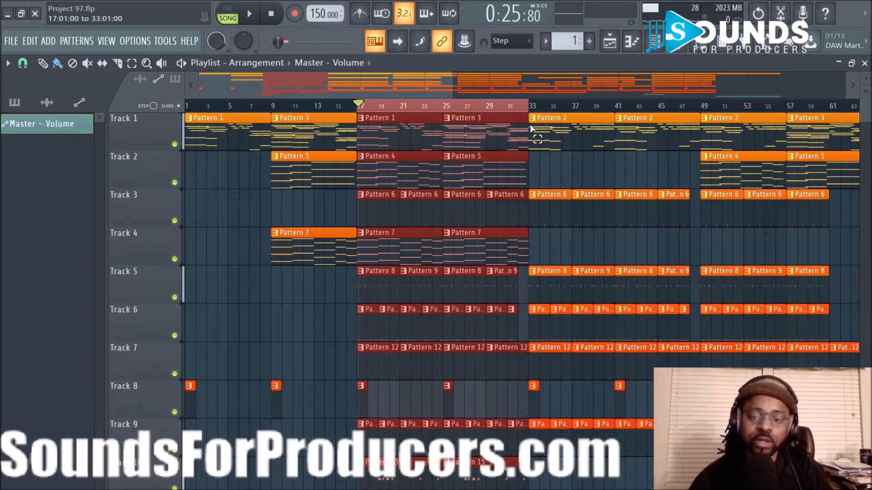
# - Play the looped section from bar 17 with the mixer open to monitor the track levels
pyautogui.click(682, 53)
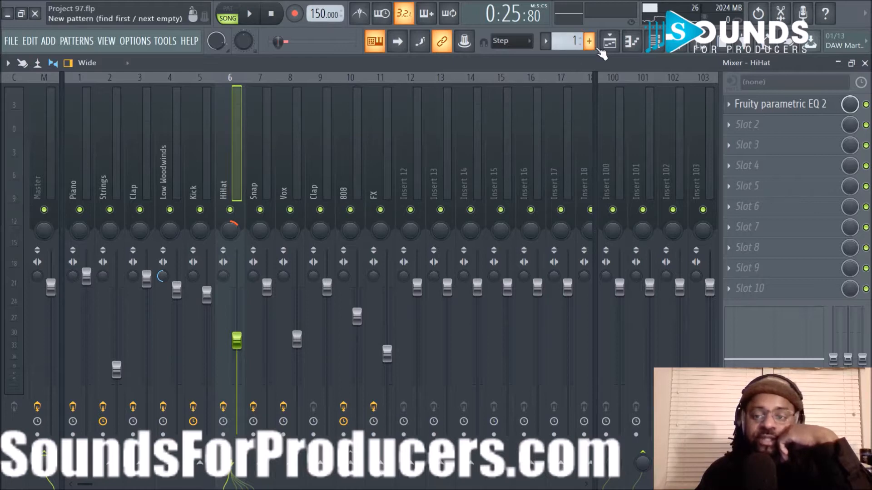
pyautogui.click(609, 43)
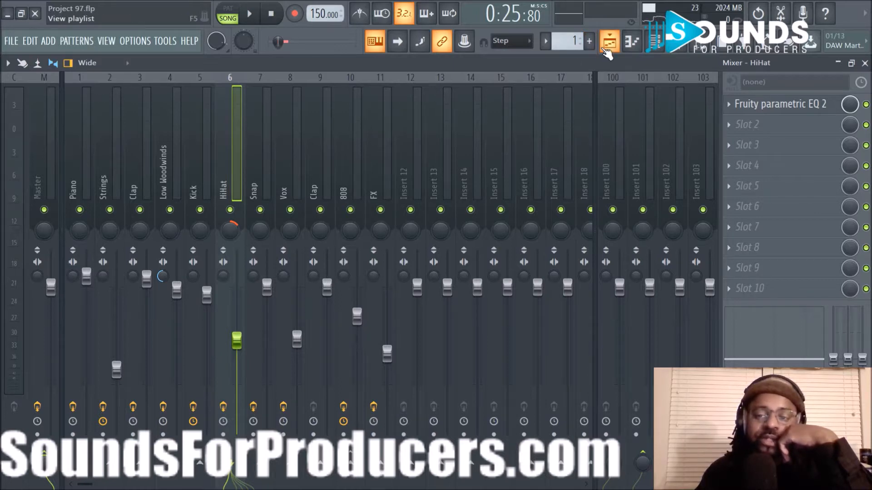
pyautogui.click(606, 49)
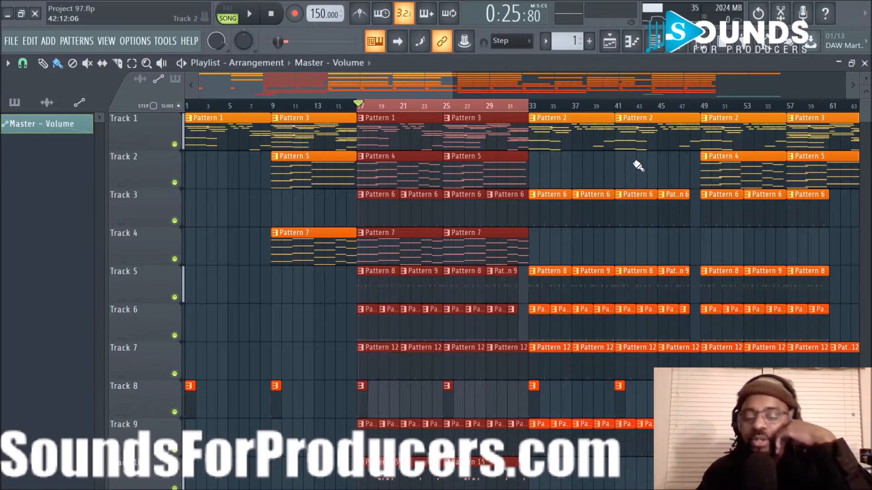
pyautogui.click(660, 54)
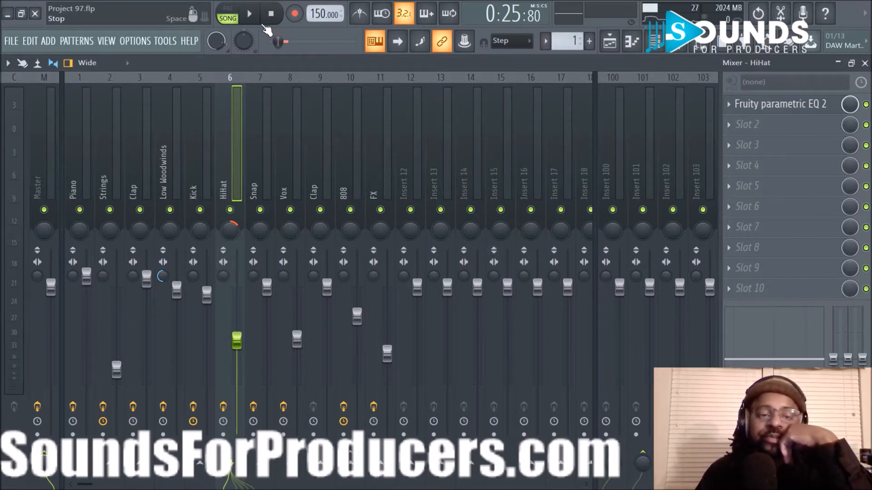
pyautogui.press('space')
pyautogui.click(272, 13)
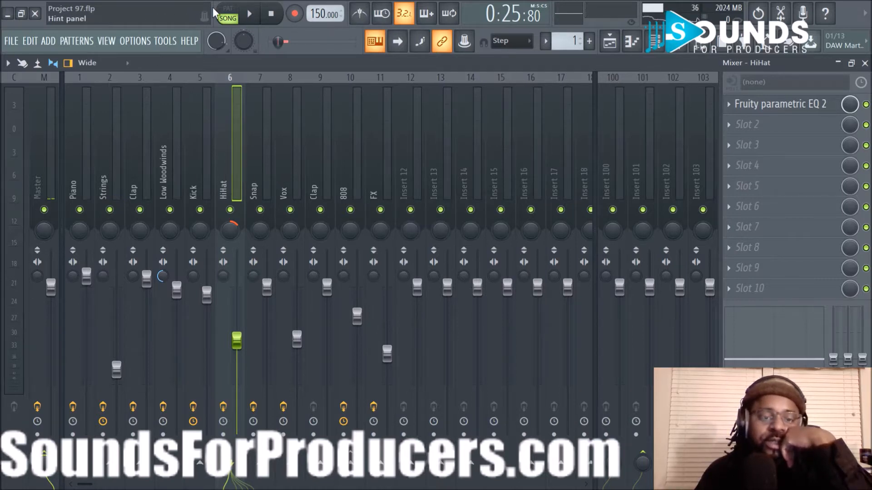
pyautogui.click(249, 14)
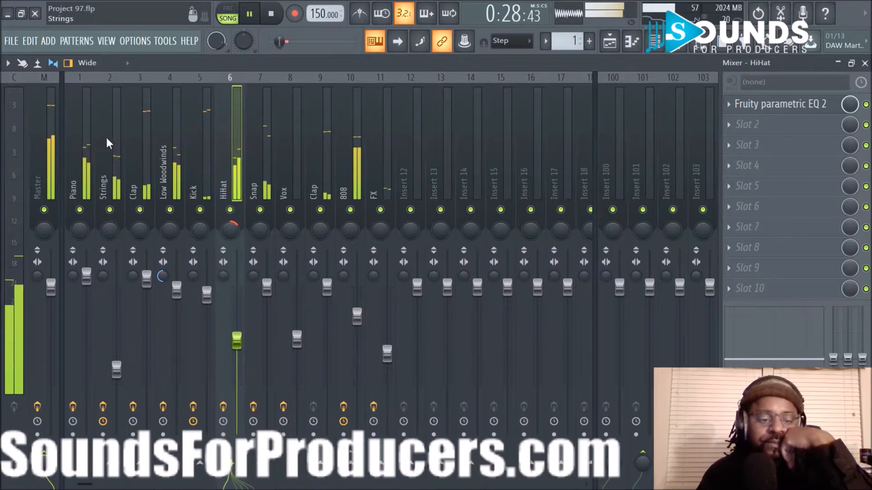
# - Inspect the Fruity parametric EQ 2 on the Piano mixer track while the loop plays
pyautogui.click(72, 162)
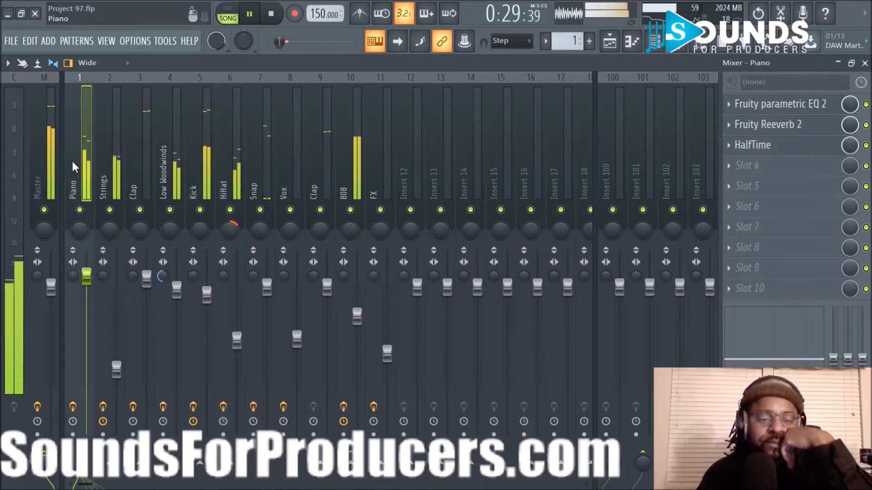
pyautogui.click(744, 104)
pyautogui.click(502, 175)
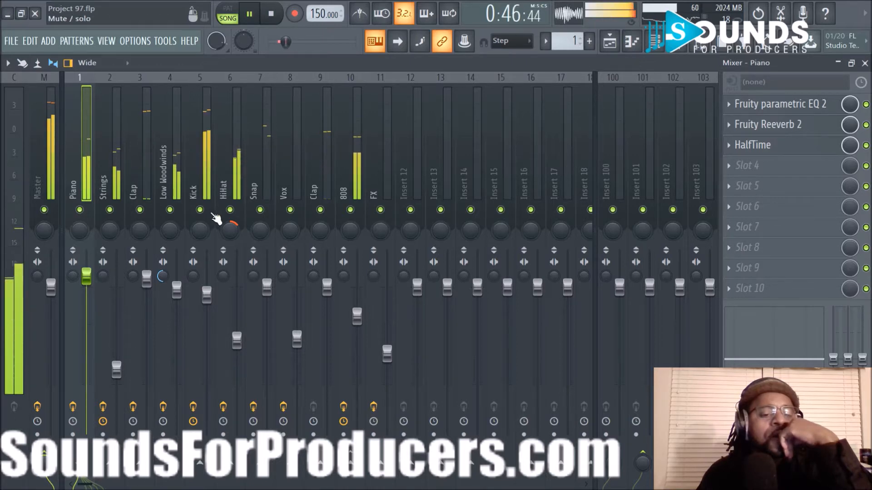
# - Reset the HiHat mixer track's panning and load Fruity PanOMatic into its second effect slot
pyautogui.rightClick(231, 230)
pyautogui.click(240, 237)
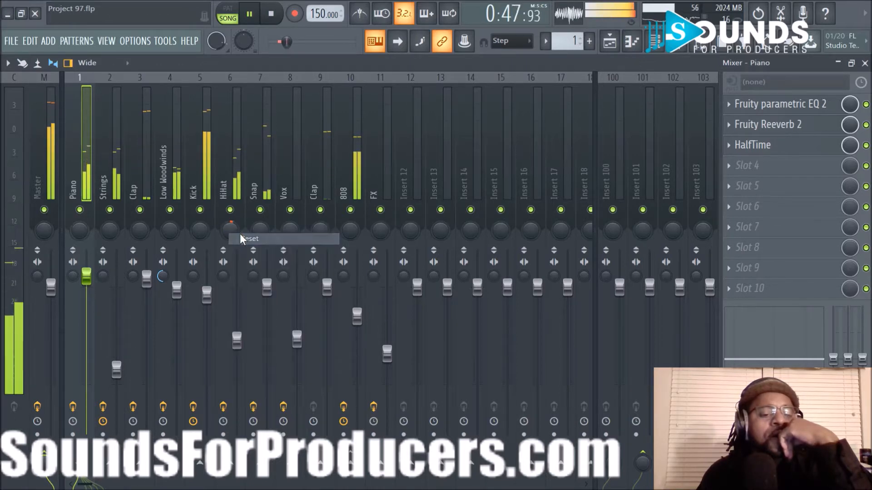
pyautogui.click(228, 164)
pyautogui.click(731, 124)
pyautogui.moveTo(736, 141)
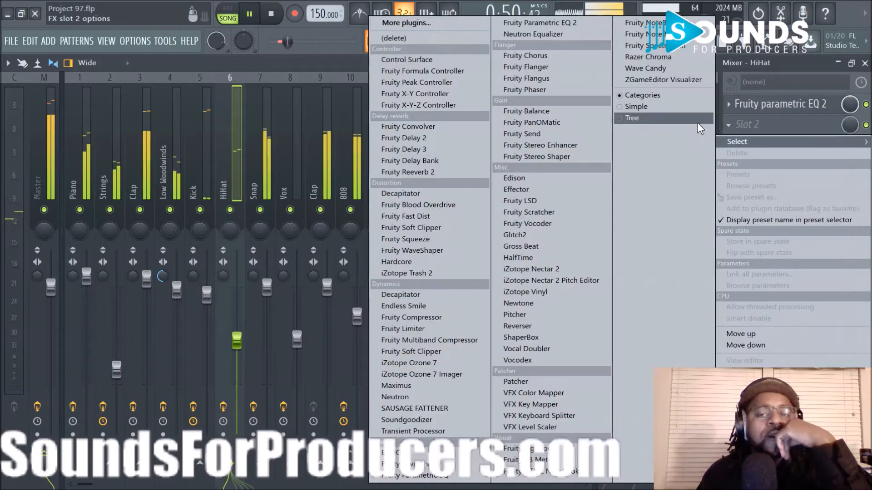
pyautogui.click(544, 122)
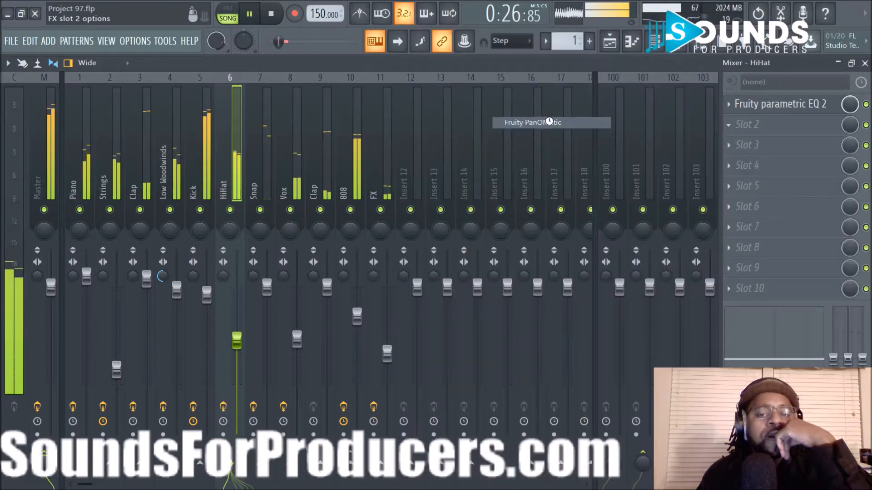
# - Set PanOMatic's LFO to modulate panning with a triangle wave and a faster speed on the HiHat track
pyautogui.click(200, 326)
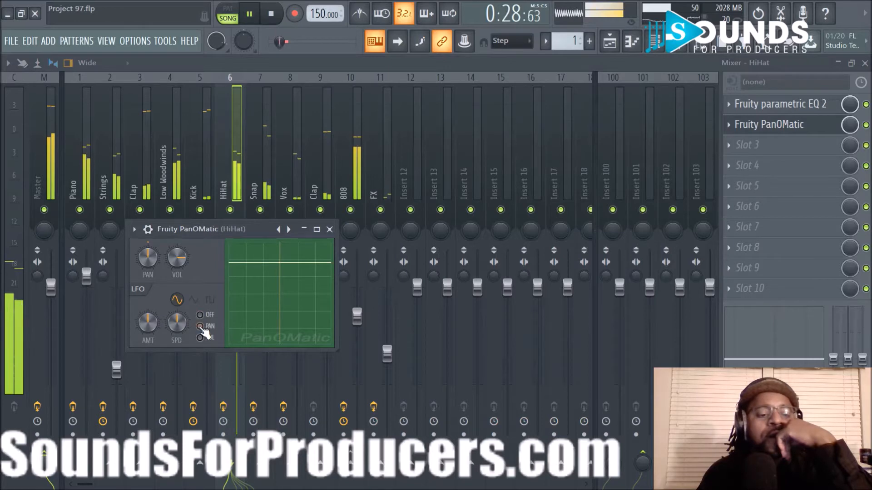
pyautogui.moveTo(173, 324); pyautogui.dragTo(168, 324)
pyautogui.scroll(3, 179, 325)
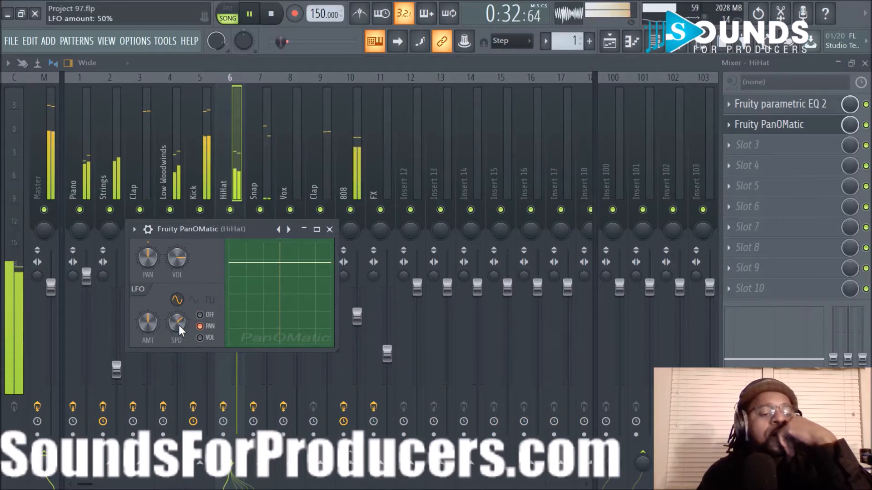
pyautogui.click(194, 300)
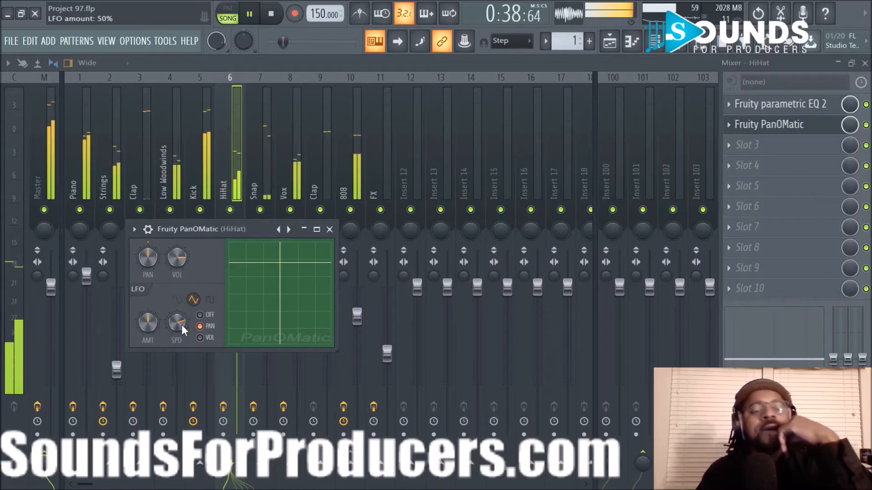
pyautogui.click(330, 229)
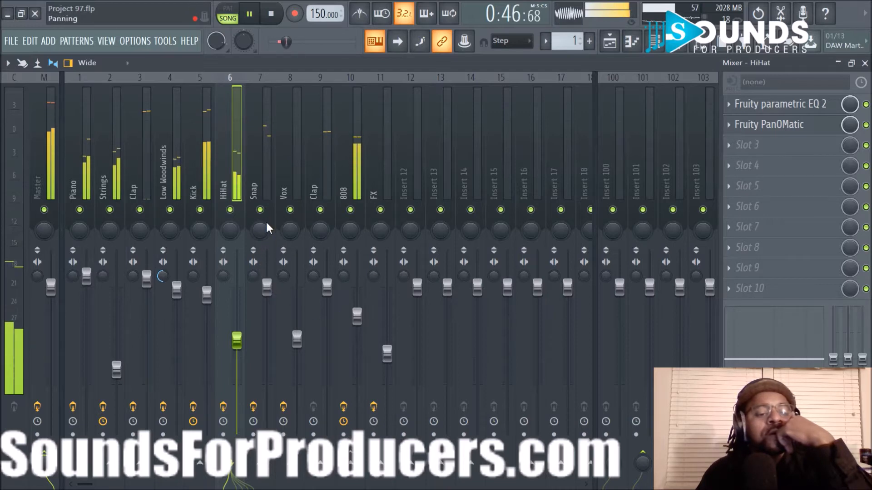
# - Pan the Snap mixer track 12% right and restart playback shortly before bar 17
pyautogui.scroll(3, 264, 232)
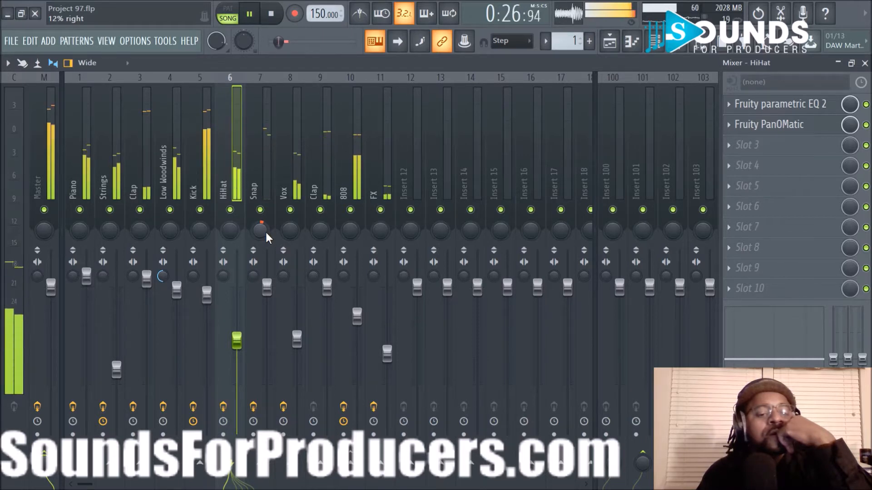
pyautogui.click(610, 40)
pyautogui.click(340, 106)
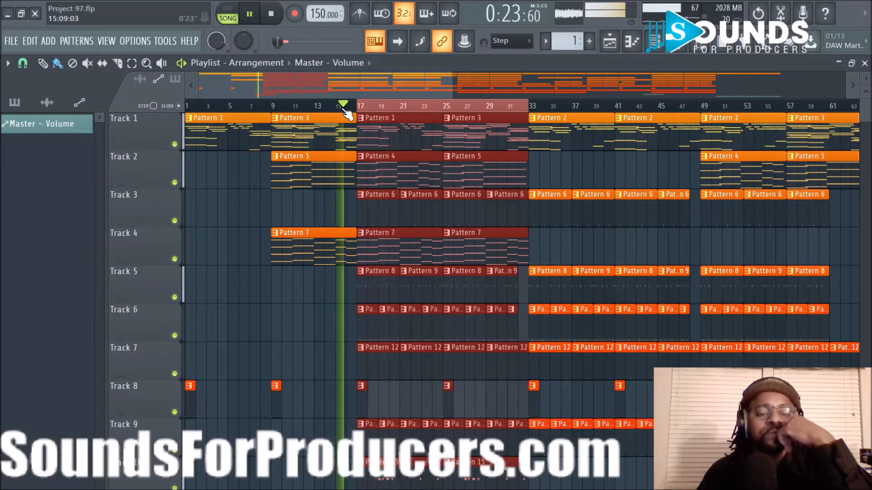
pyautogui.click(324, 106)
# - Raise the drive of the Decapitator on the 808 mixer track to 4.8
pyautogui.click(656, 41)
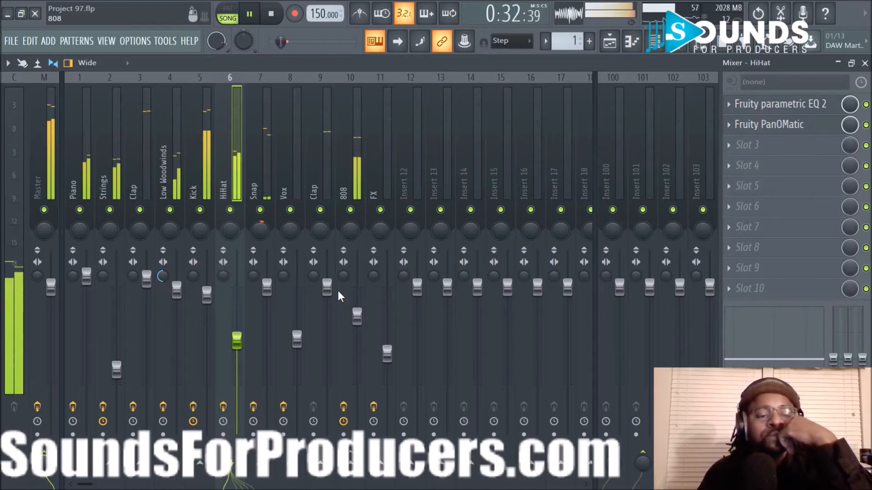
pyautogui.click(342, 157)
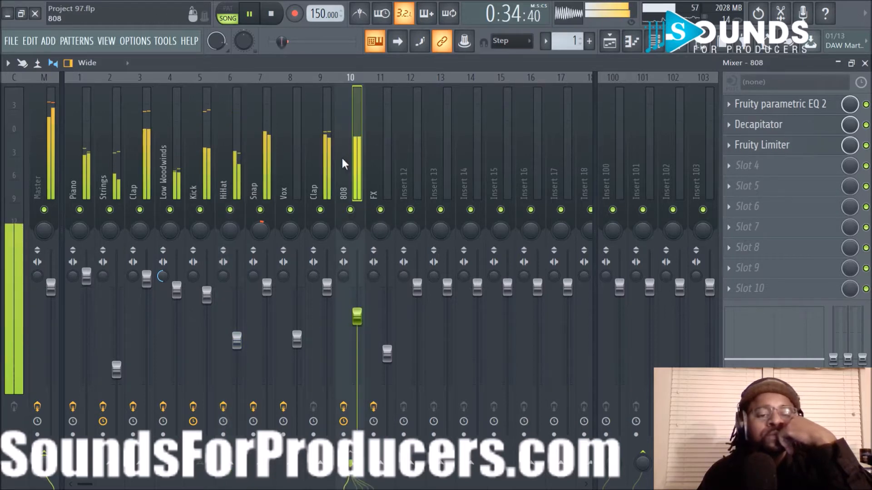
pyautogui.click(760, 129)
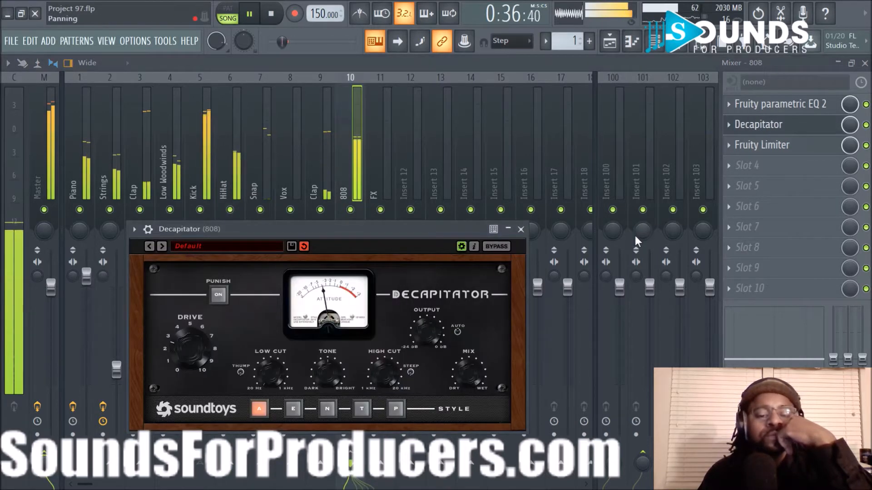
pyautogui.moveTo(202, 345); pyautogui.dragTo(203, 333)
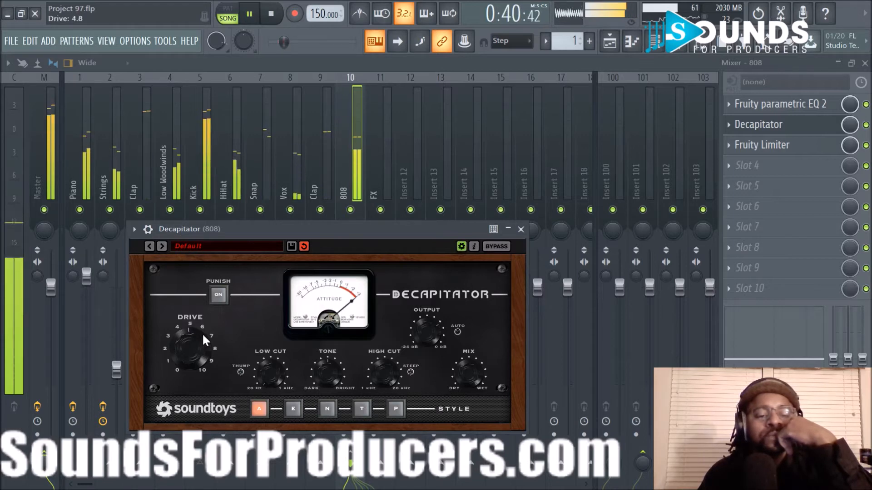
# - Lower the Decapitator drive on the 808 track to 3.4 and compare the sound with the effect bypassed
pyautogui.moveTo(202, 333); pyautogui.dragTo(194, 380)
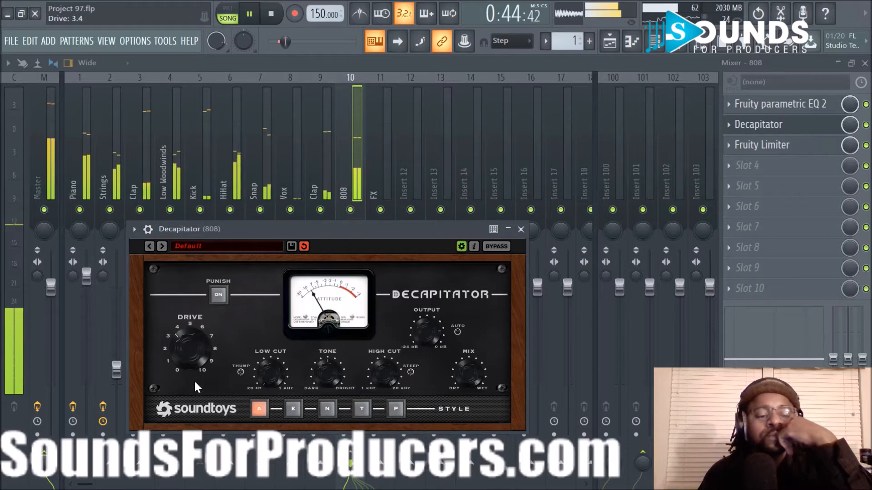
pyautogui.click(494, 246)
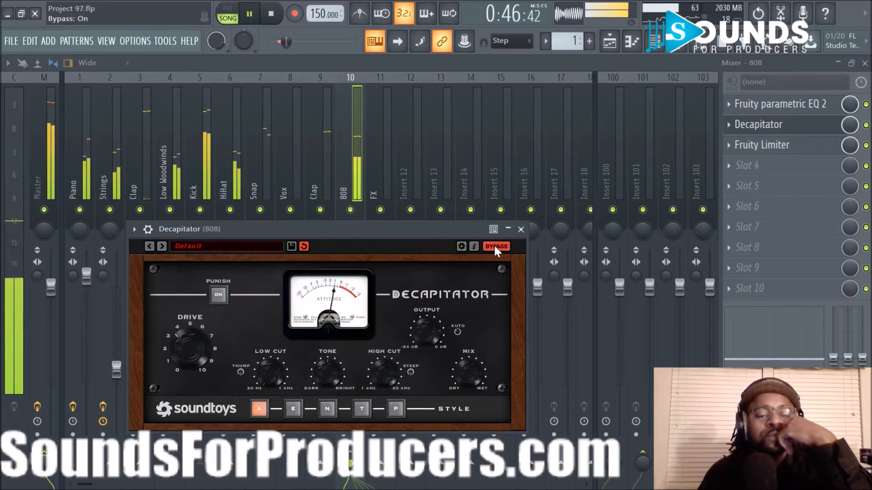
pyautogui.click(495, 248)
pyautogui.click(521, 230)
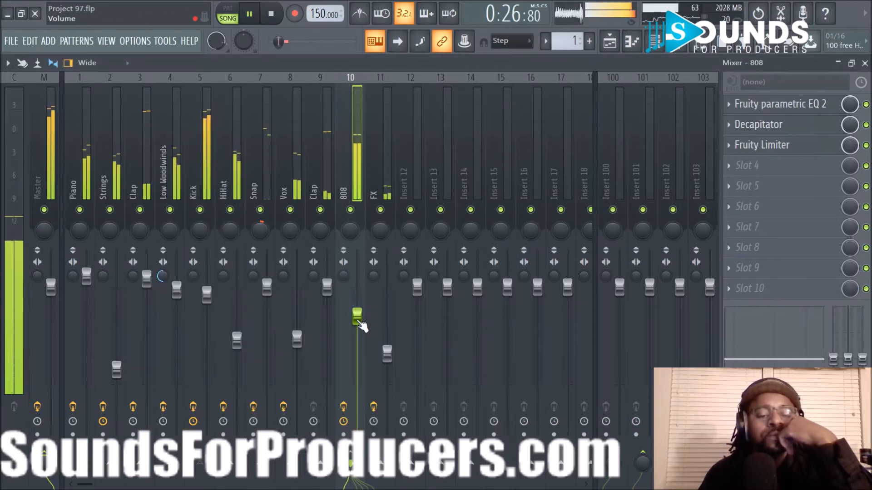
# - Lower the 808 mixer track's volume slightly, then stop the looped playback from the playlist
pyautogui.moveTo(358, 320); pyautogui.dragTo(358, 323)
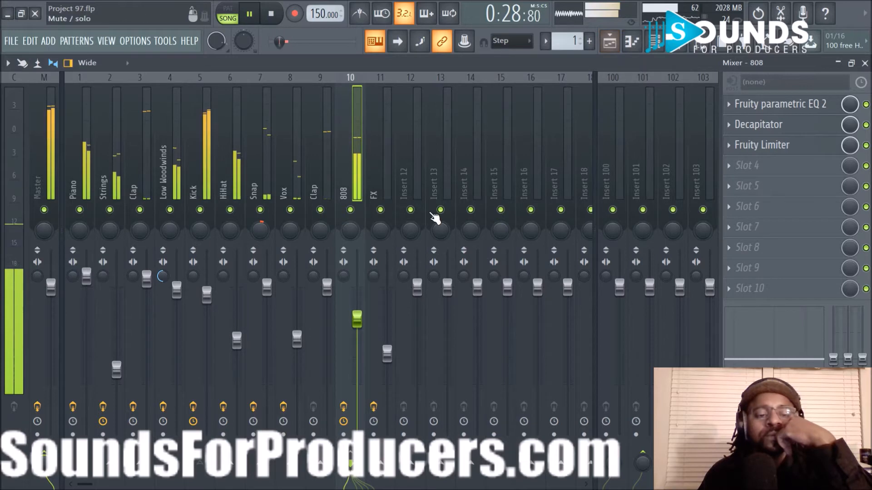
pyautogui.click(609, 40)
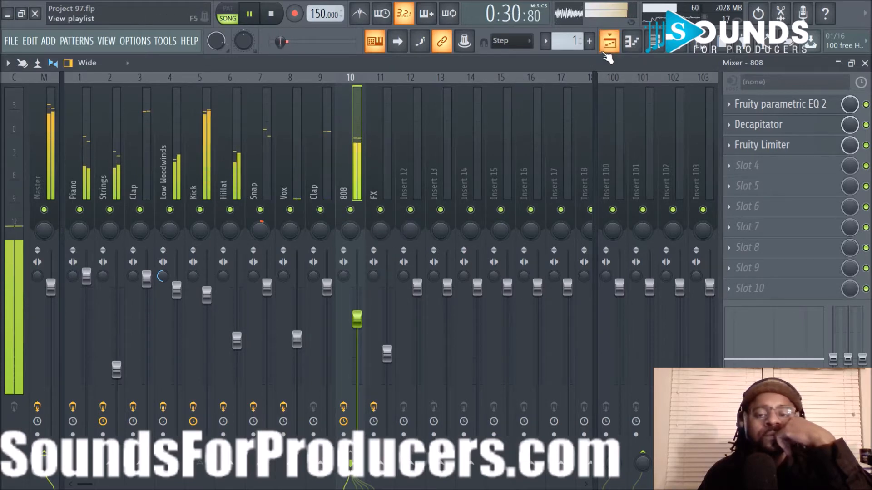
pyautogui.scroll(-1, 530, 240)
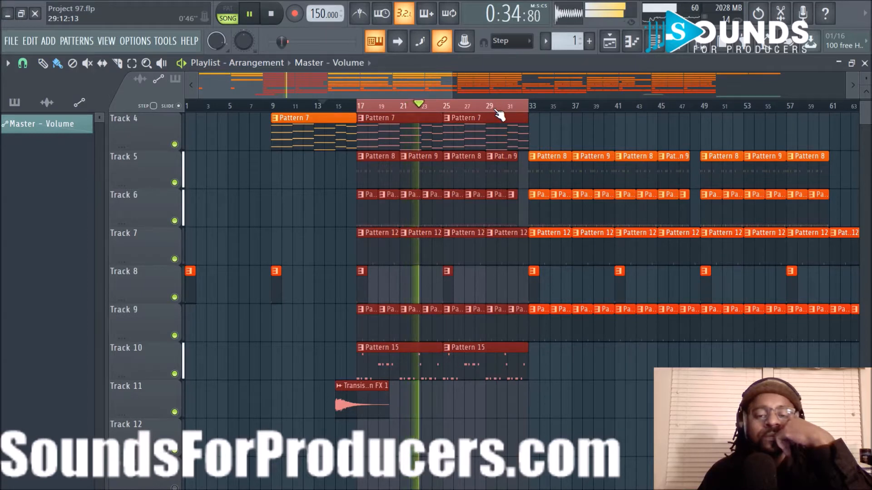
pyautogui.click(270, 17)
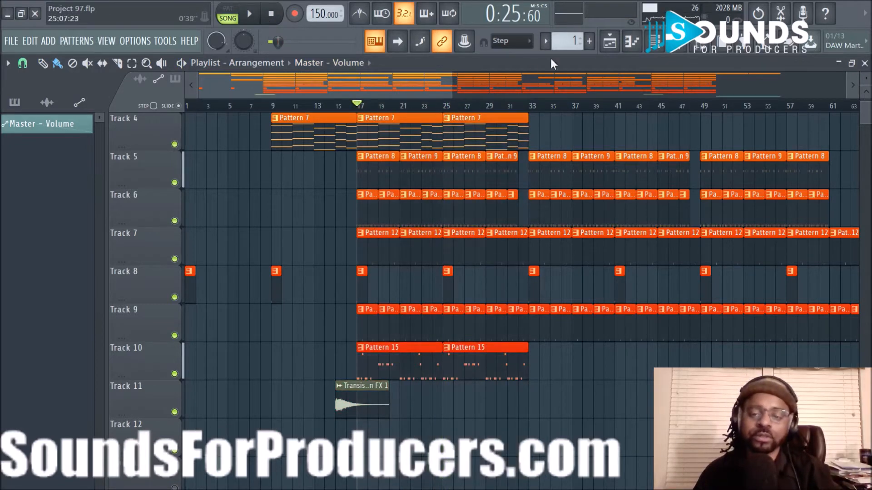
# - Solo the Piano mixer track and start playback to hear it alone
pyautogui.click(656, 43)
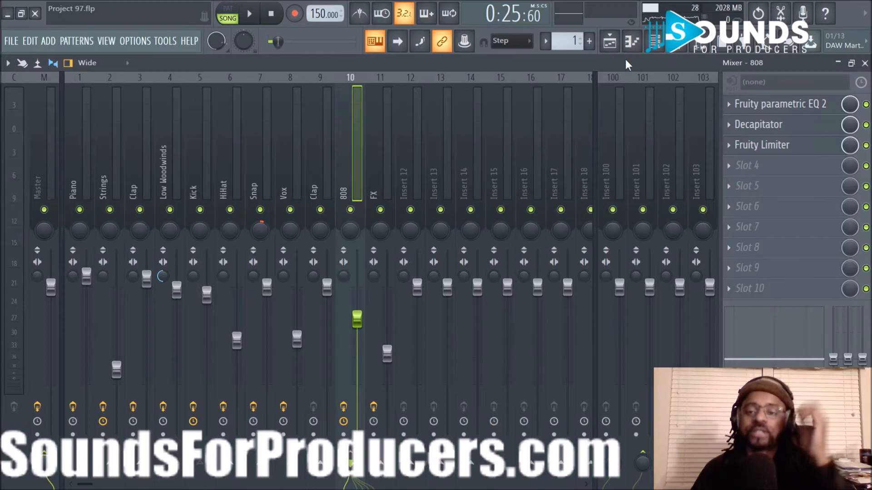
pyautogui.click(654, 43)
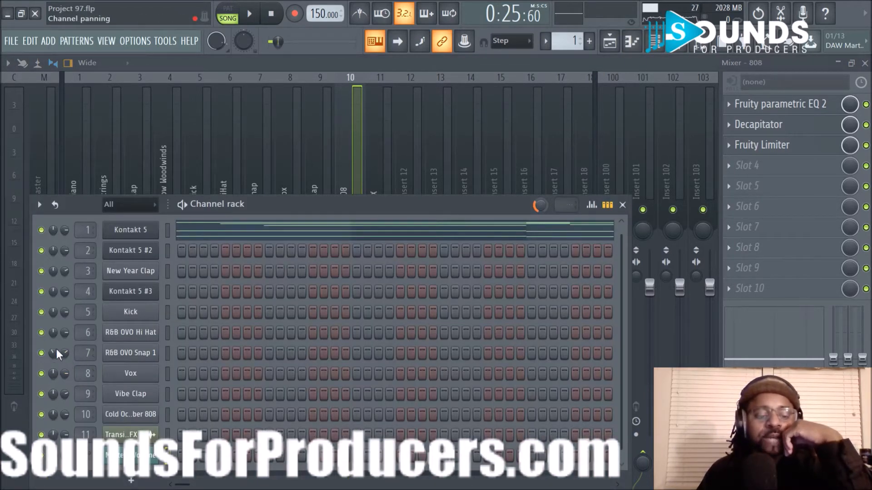
pyautogui.click(623, 205)
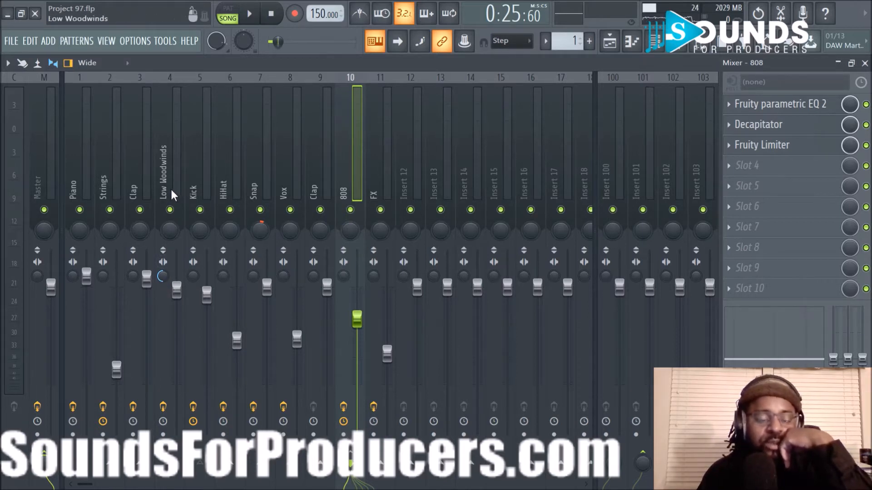
pyautogui.click(77, 184)
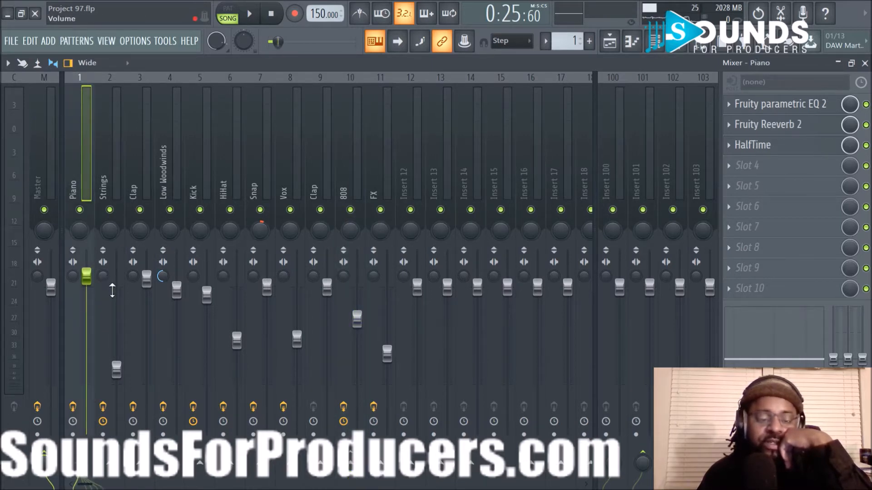
pyautogui.rightClick(80, 210)
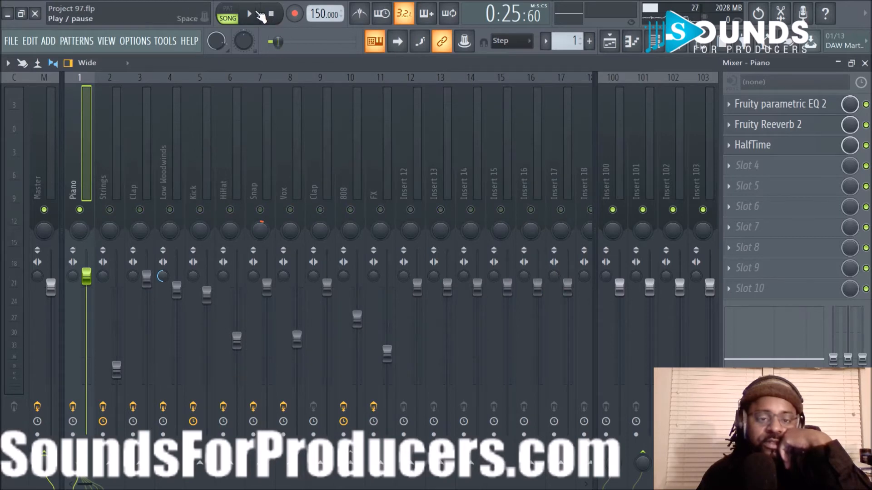
pyautogui.click(261, 16)
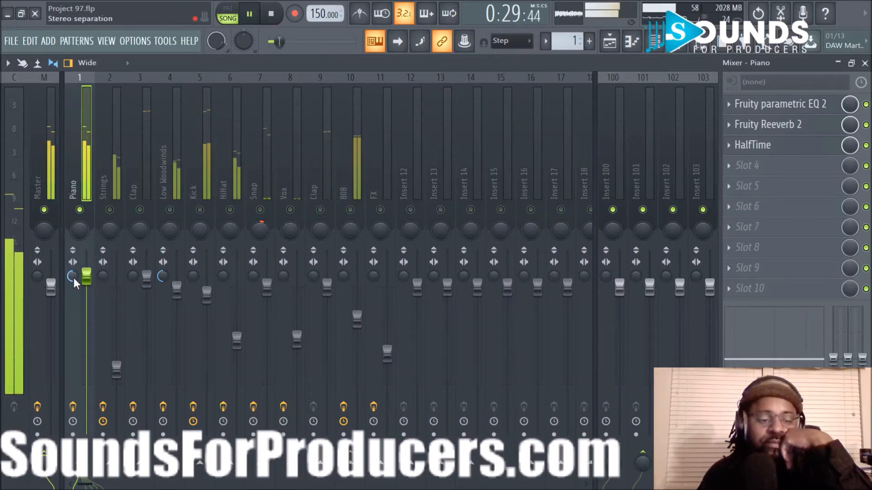
# - Try different stereo separation settings on the Piano track, unsolo it, and reset the separation to its default
pyautogui.moveTo(73, 280)
pyautogui.mouseDown()
pyautogui.moveTo(73, 300)
pyautogui.moveTo(74, 287)
pyautogui.mouseUp()
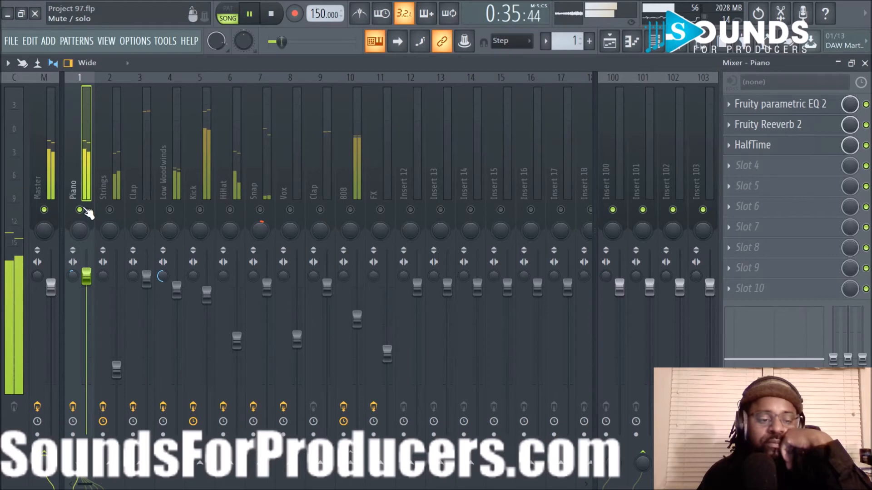
pyautogui.keyDown('ctrl'); pyautogui.click(79, 210); pyautogui.keyUp('ctrl')
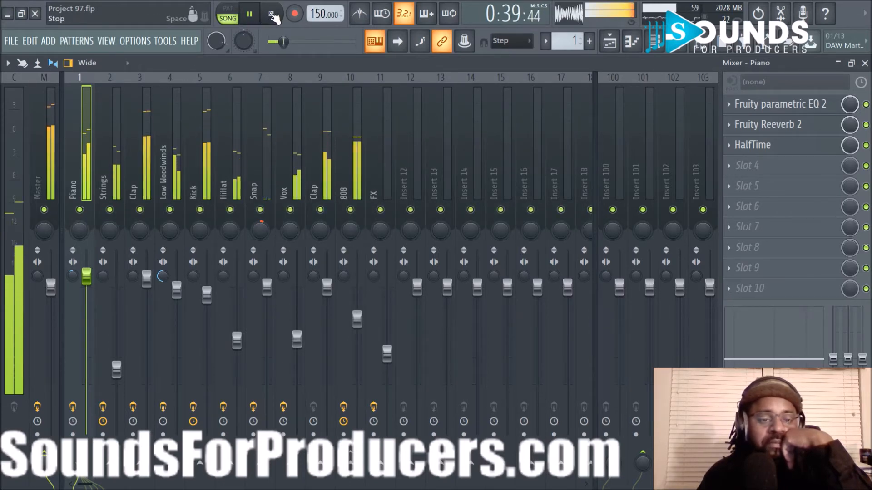
pyautogui.rightClick(73, 276)
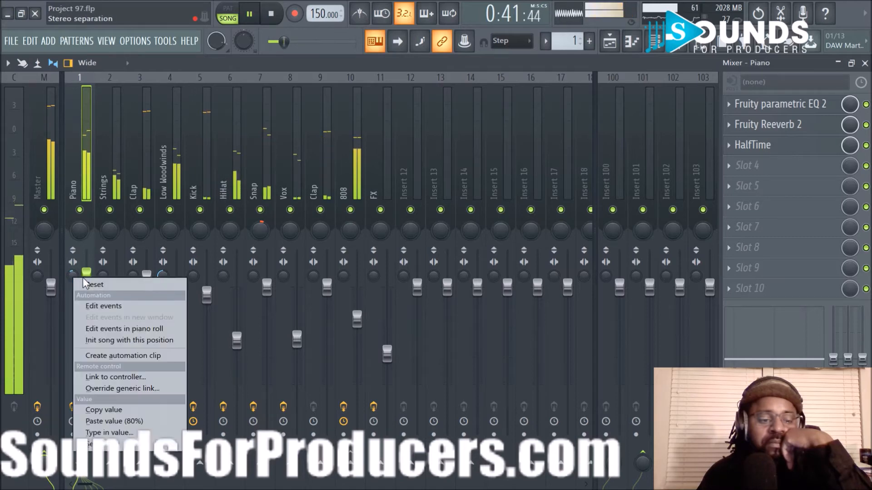
pyautogui.click(84, 284)
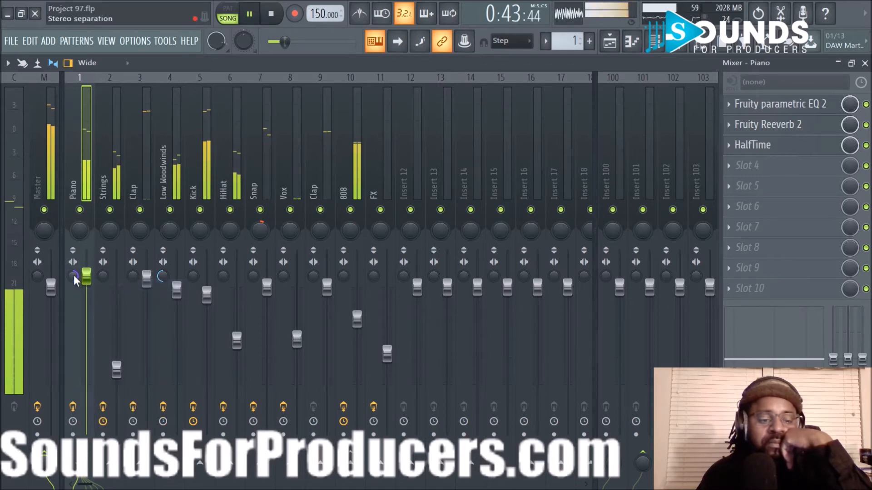
pyautogui.rightClick(74, 276)
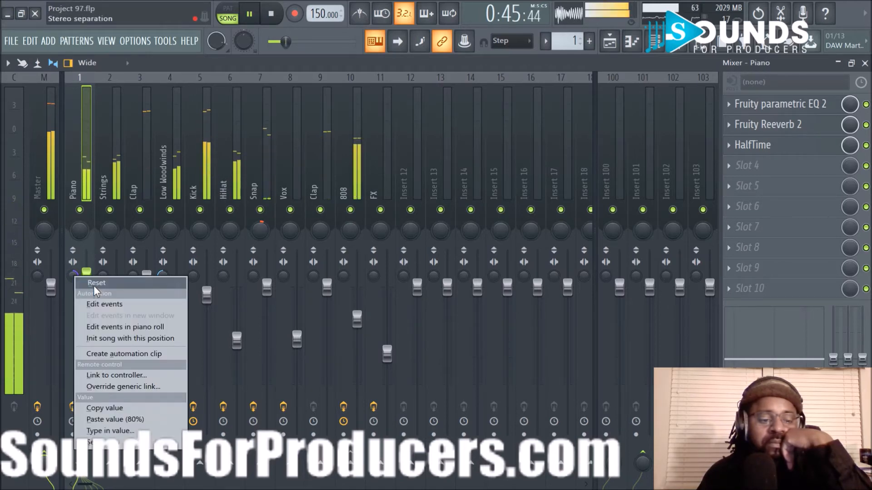
pyautogui.click(94, 284)
pyautogui.press('space')
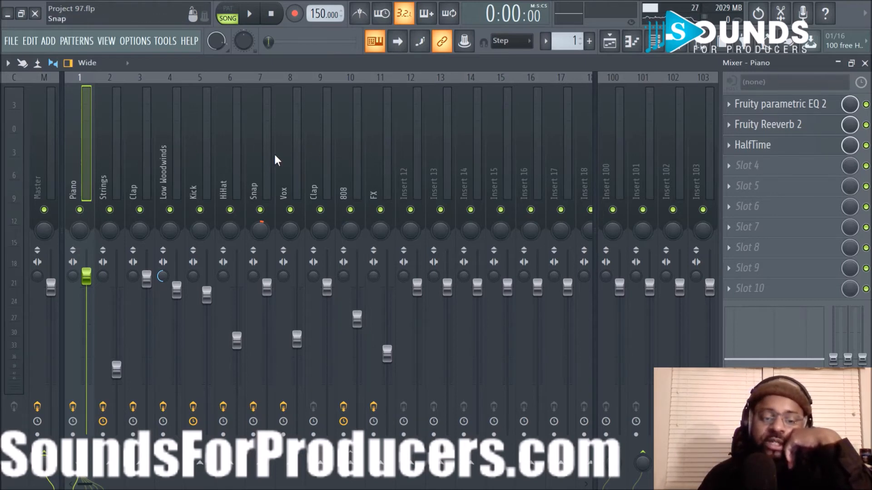
# - Examine the whole song arrangement across all tracks in the playlist
pyautogui.click(609, 41)
pyautogui.scroll(-5, 398, 113)
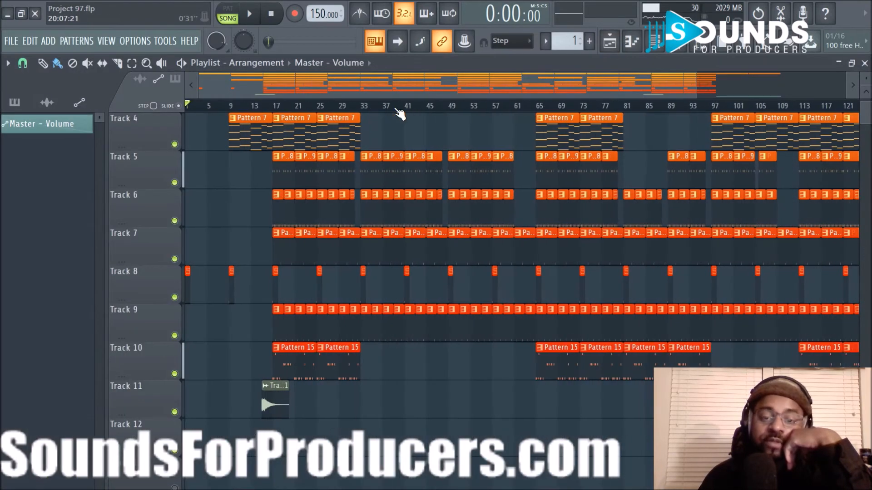
pyautogui.scroll(3, 447, 151)
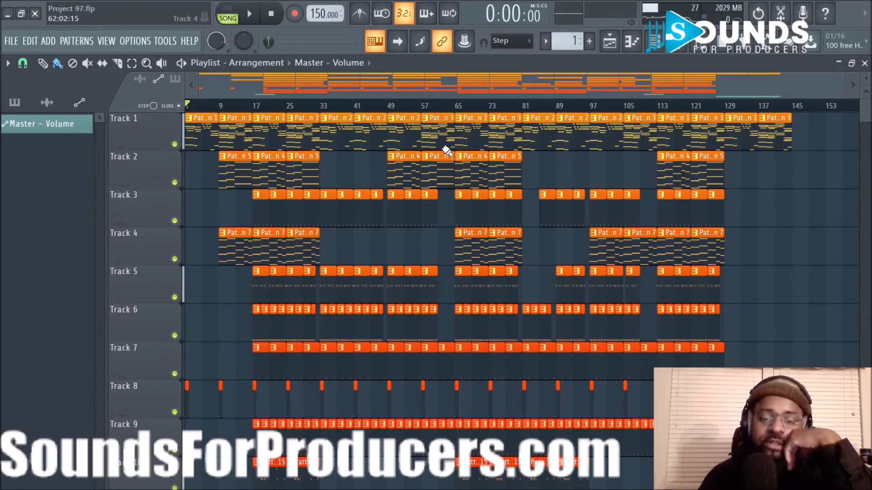
pyautogui.scroll(3, 402, 112)
pyautogui.moveTo(389, 87); pyautogui.dragTo(311, 89)
# - Open the piano clip on Track 1 in the piano roll and examine its chord and melody notes
pyautogui.doubleClick(221, 142)
pyautogui.moveTo(395, 87); pyautogui.dragTo(149, 91)
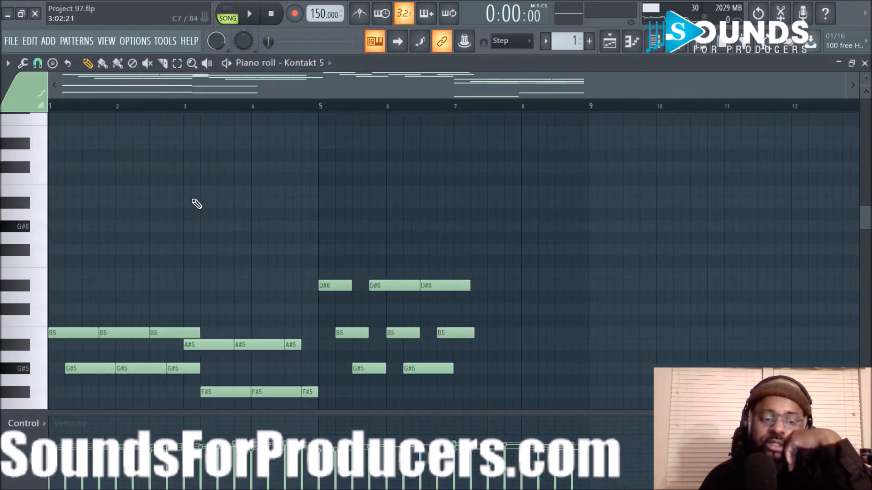
pyautogui.scroll(-5, 193, 195)
pyautogui.scroll(-1, 266, 300)
pyautogui.scroll(-1, 266, 301)
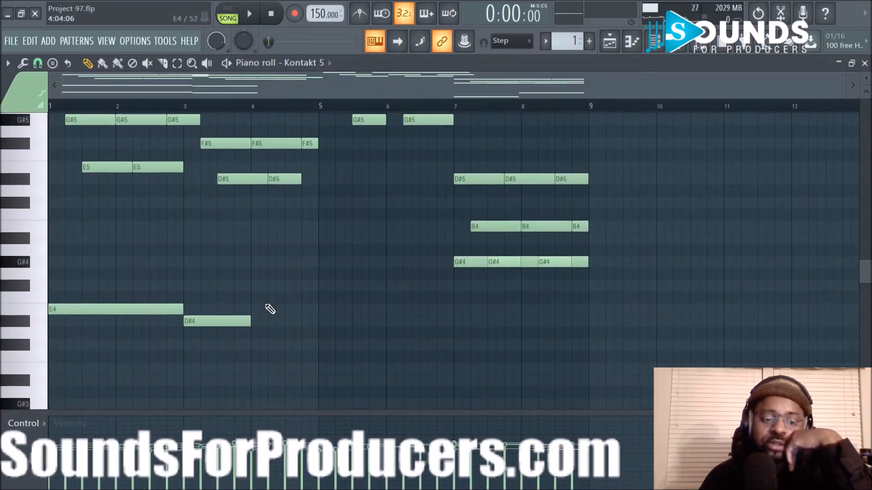
pyautogui.scroll(-5, 270, 311)
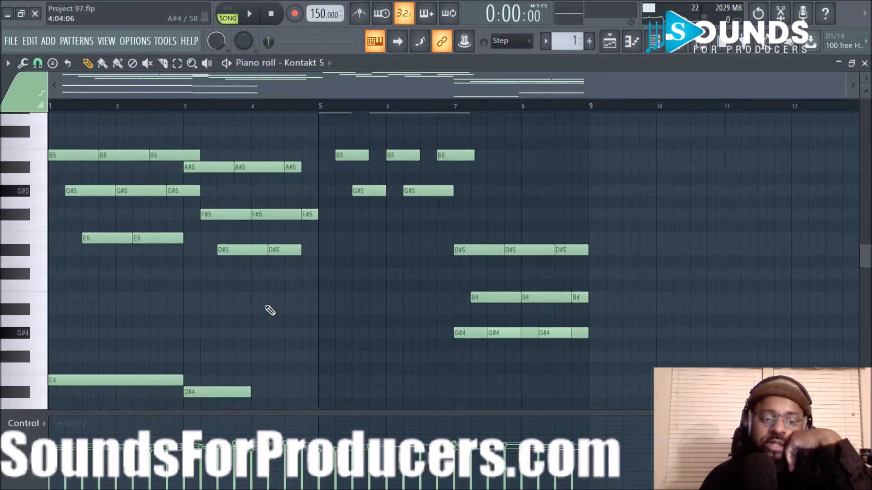
pyautogui.scroll(8, 270, 311)
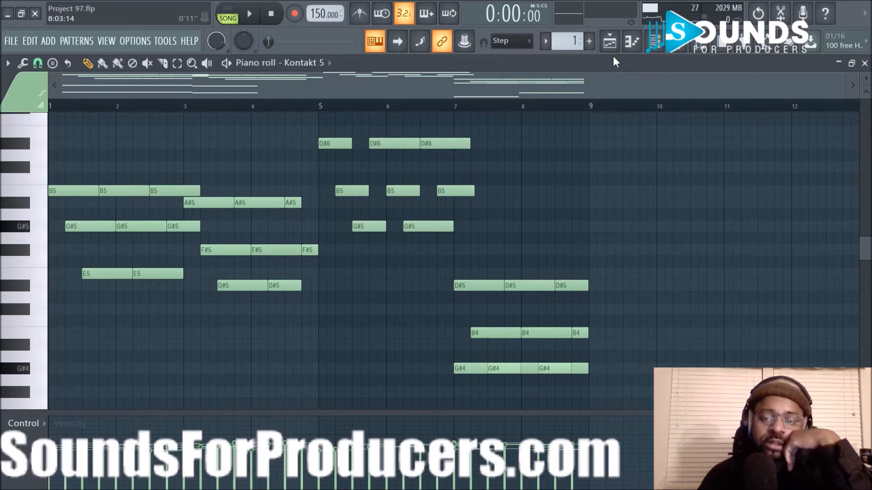
# - Return to the full playlist arrangement, play the intro from the start, and stop playback
pyautogui.click(609, 42)
pyautogui.scroll(-3, 418, 116)
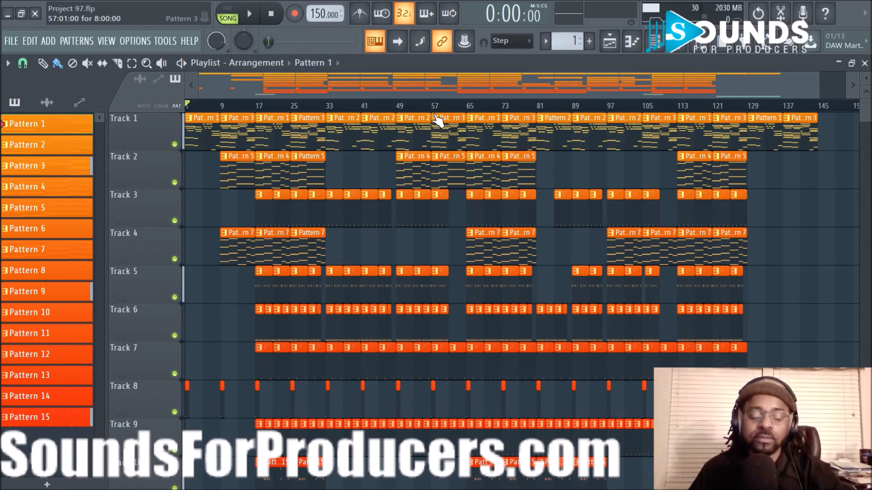
pyautogui.press('space')
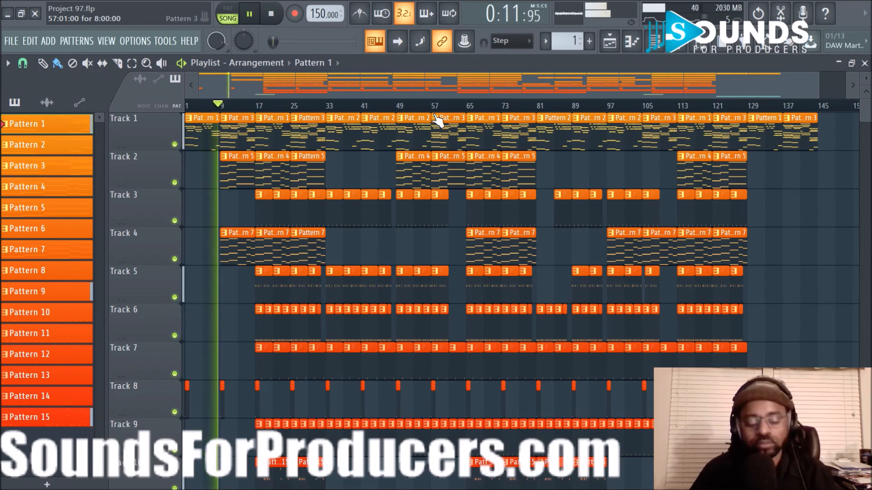
pyautogui.press('space')
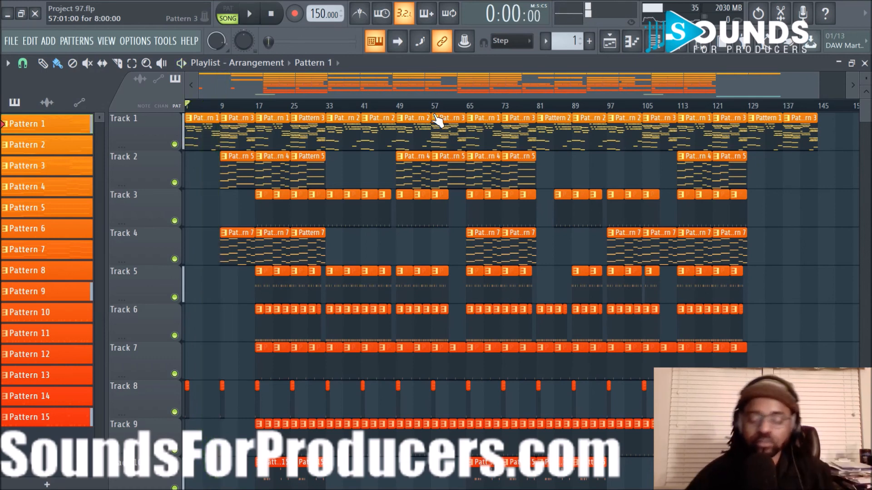